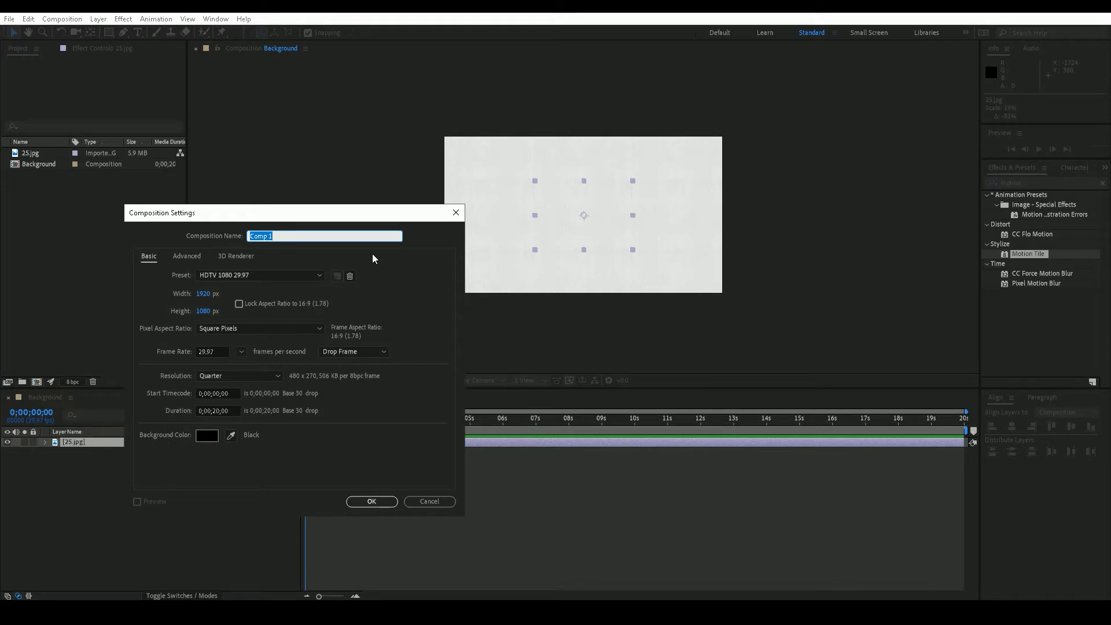
Create a composition named Strip 1 with the height set to 400 px
{"action": "type", "text": "Strip 1"}
{"action": "key", "text": "Tab"}
{"action": "key", "text": "Tab"}
{"action": "type", "text": "400"}
{"action": "key", "text": "Return"}
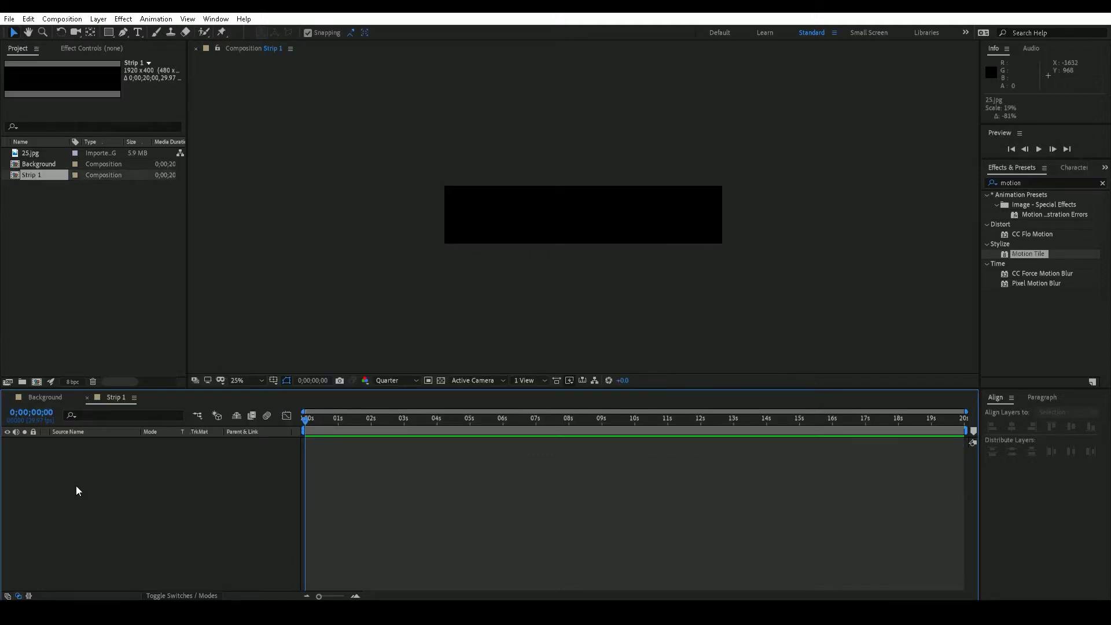
Add a rectangle shape layer covering the whole Strip 1 composition and fill it with bright red (RGB 255, 4, 57)
{"action": "double_click", "coordinate": [110, 33]}
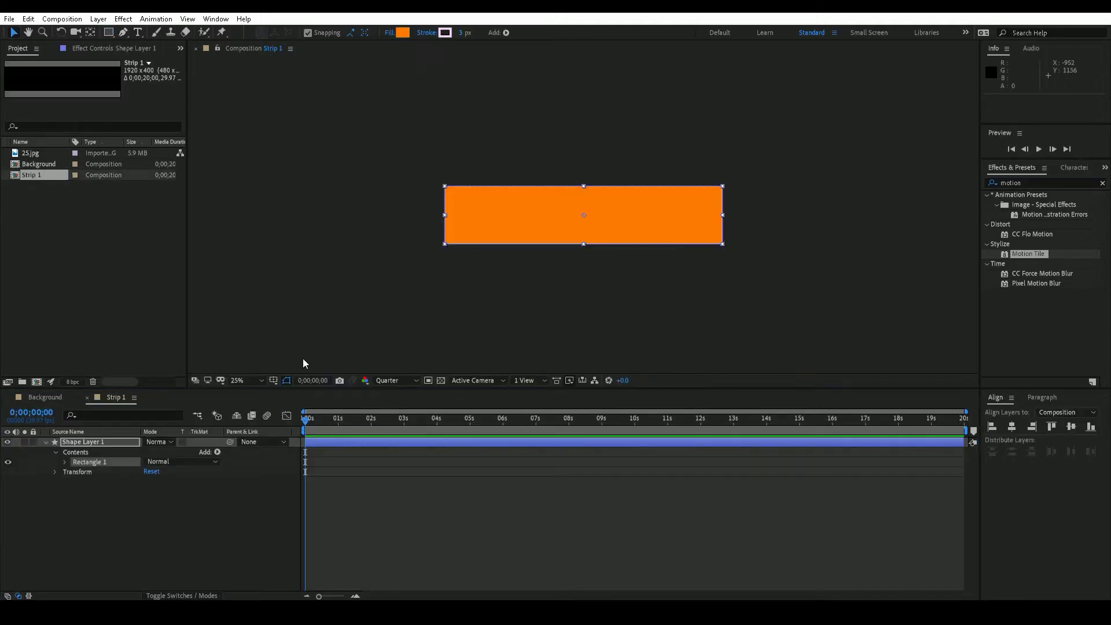
{"action": "left_click", "coordinate": [46, 442]}
{"action": "left_click", "coordinate": [97, 442]}
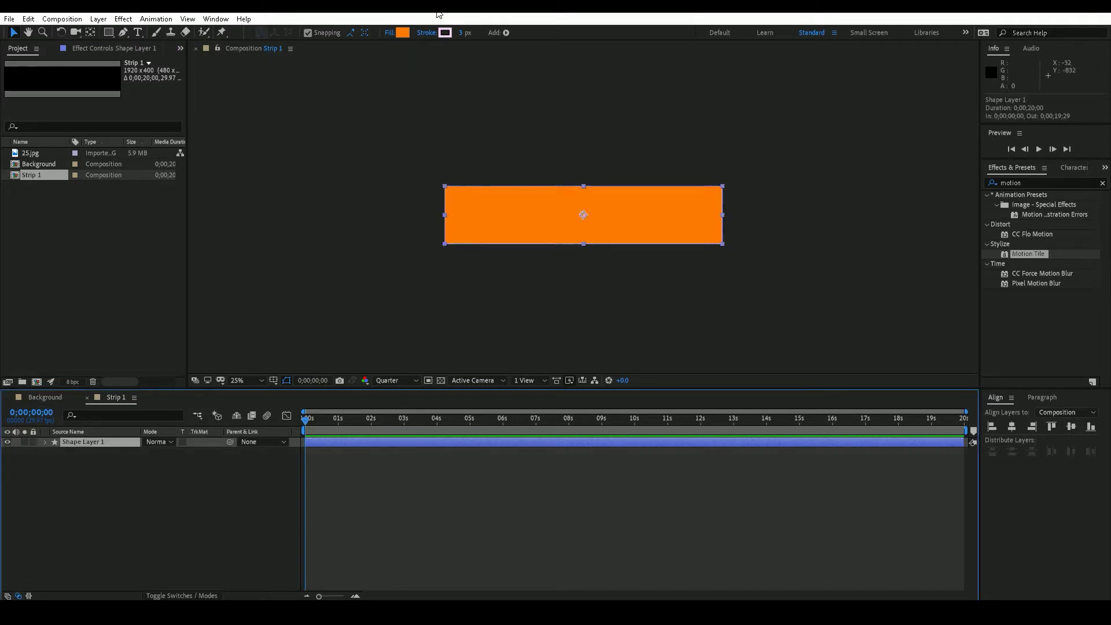
{"action": "left_click", "coordinate": [402, 33]}
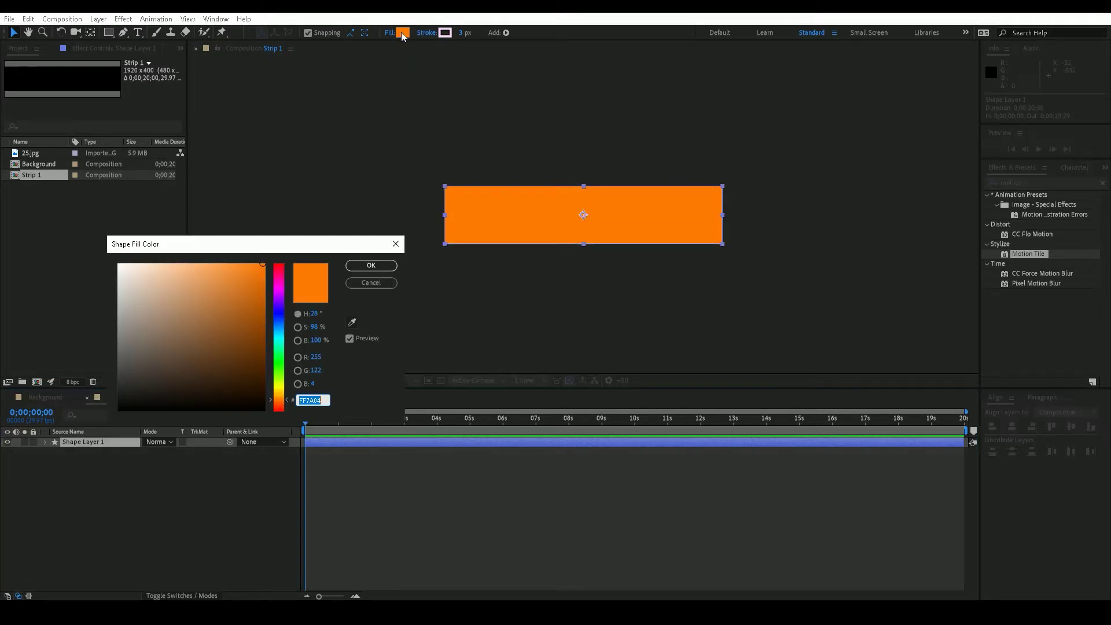
{"action": "left_click", "coordinate": [283, 274]}
{"action": "left_click", "coordinate": [371, 265]}
{"action": "left_click", "coordinate": [164, 491]}
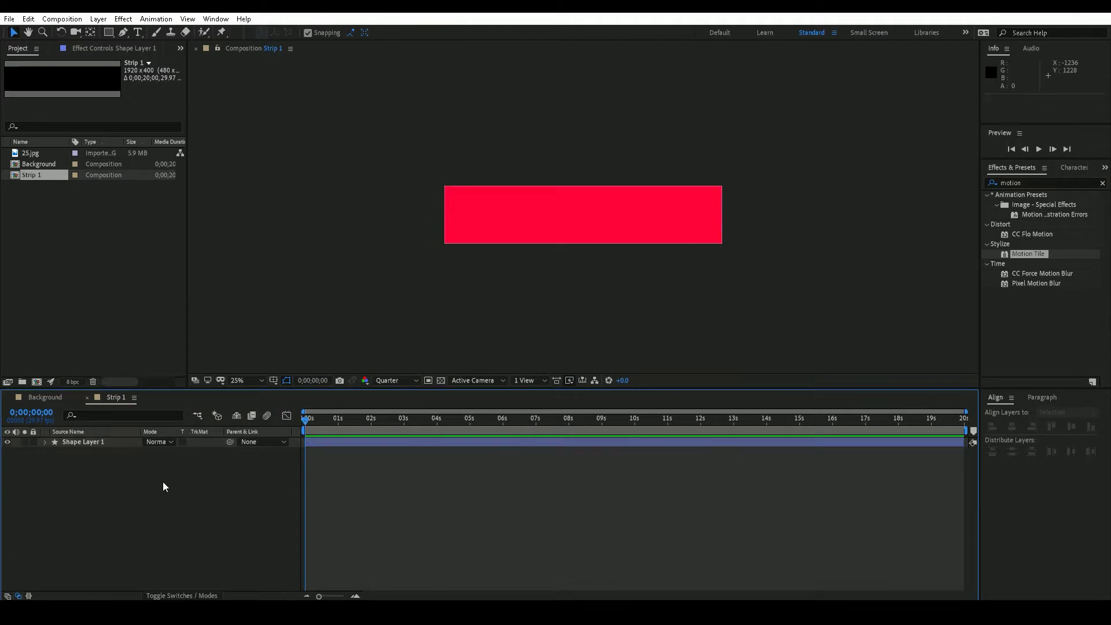
Draw a straight horizontal line with the Pen tool just inside the strip's upper edge, extending slightly past both ends
{"action": "right_click", "coordinate": [141, 474]}
{"action": "left_click", "coordinate": [117, 450]}
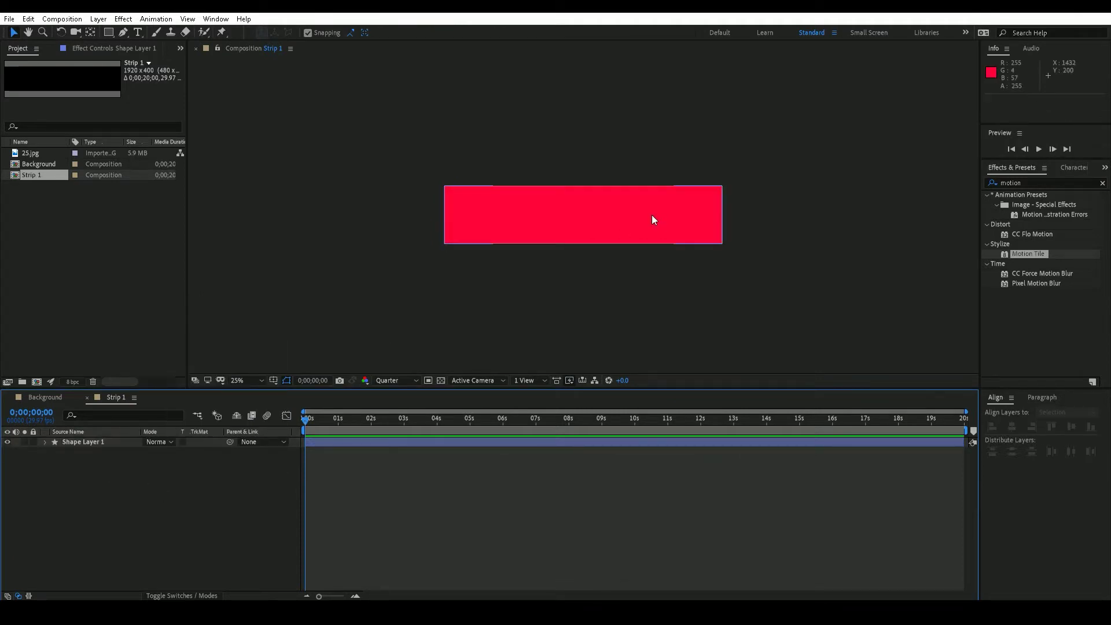
{"action": "key", "text": "period"}
{"action": "left_click", "coordinate": [123, 31]}
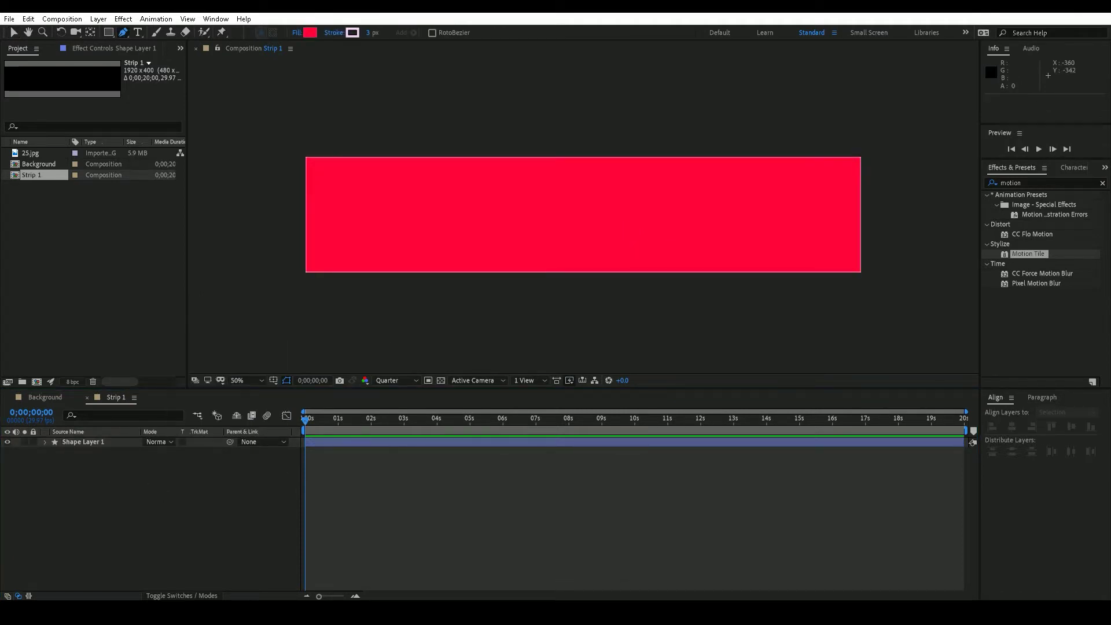
{"action": "left_click", "coordinate": [299, 163]}
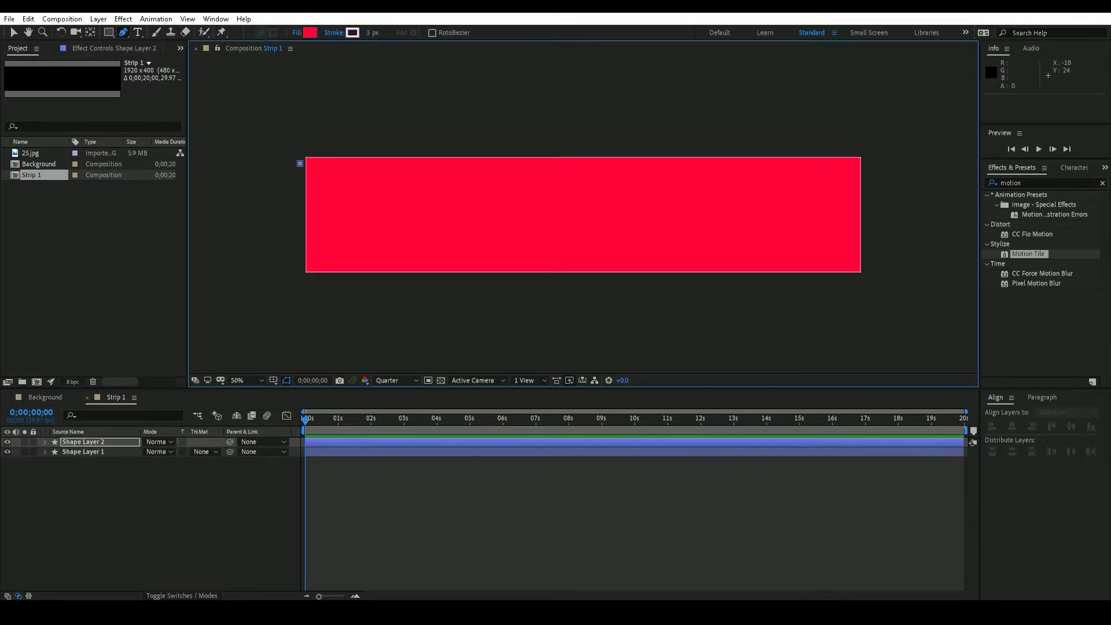
{"action": "left_click", "coordinate": [867, 163]}
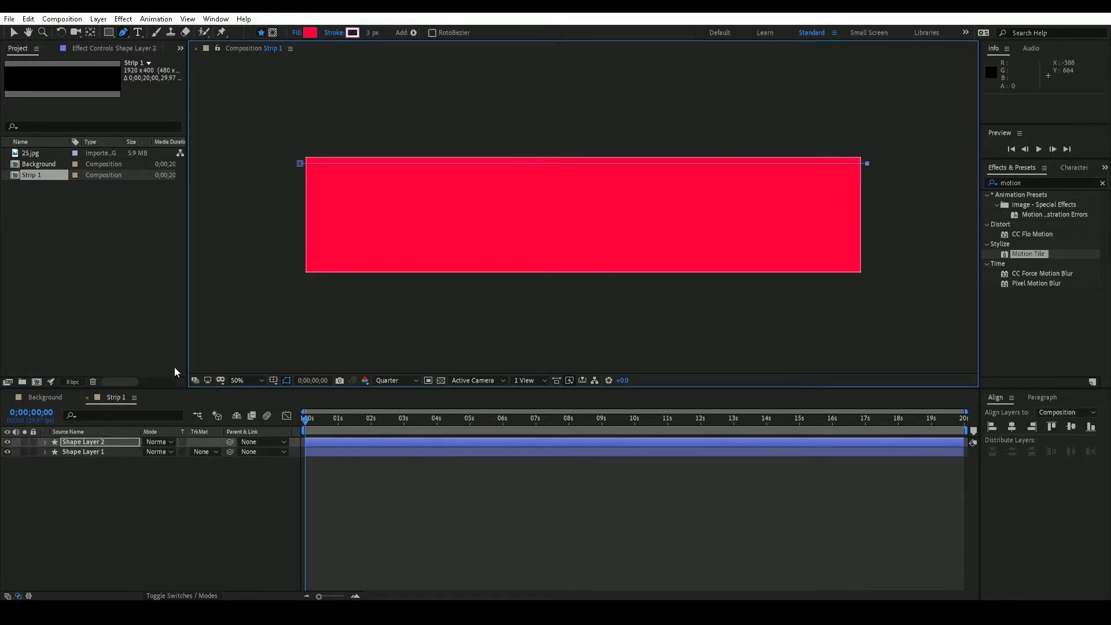
Set the new line's fill to none and change its stroke color to dark red
{"action": "left_click", "coordinate": [296, 32]}
{"action": "left_click", "coordinate": [499, 276]}
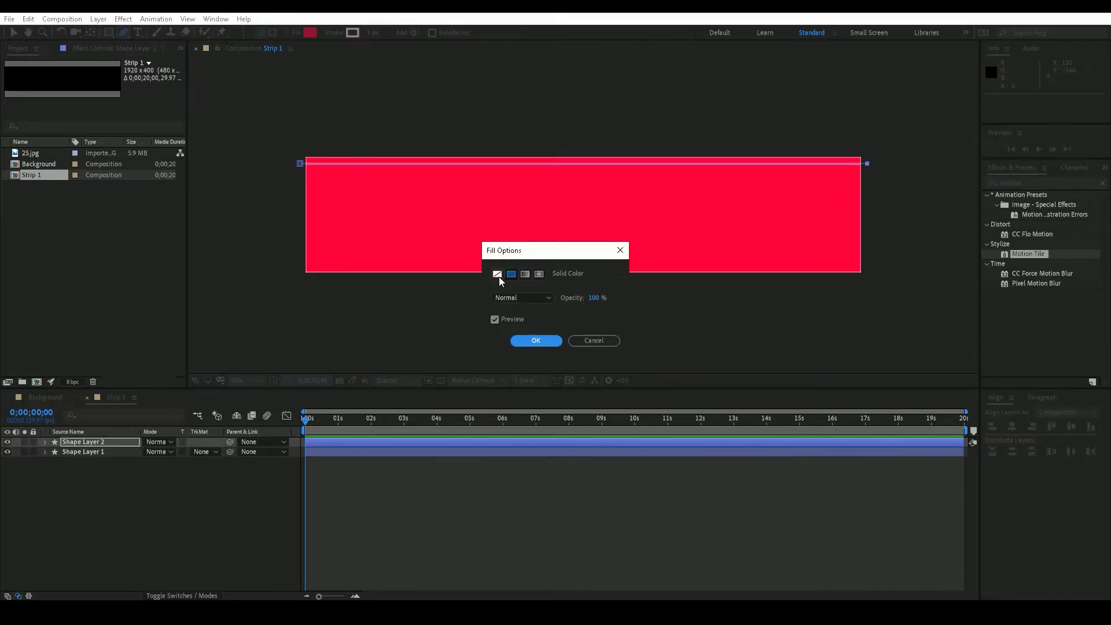
{"action": "left_click", "coordinate": [533, 340]}
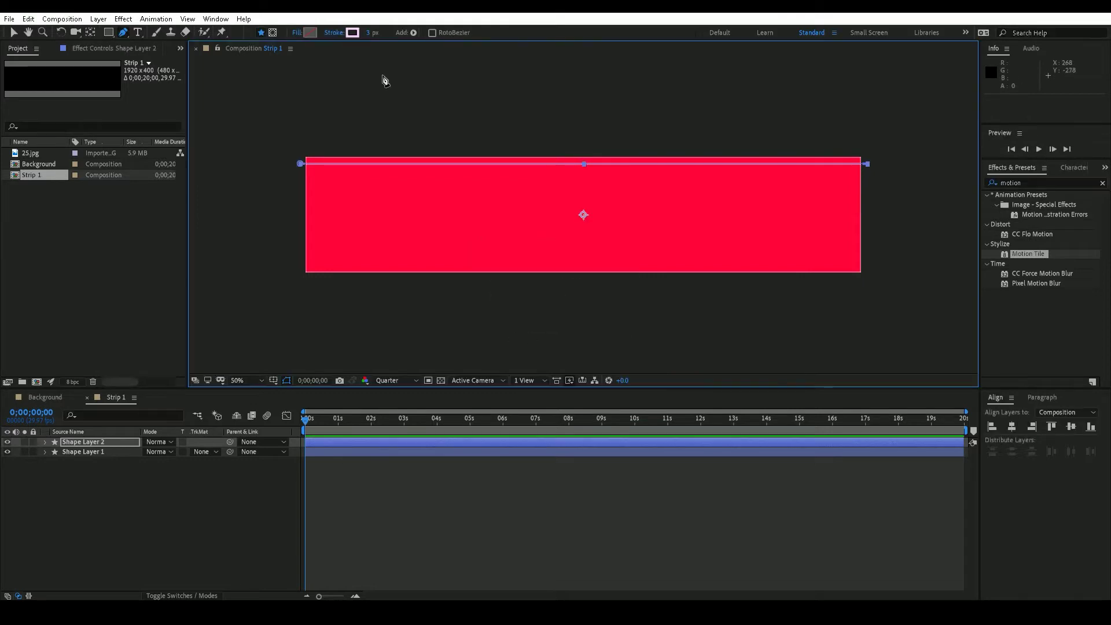
{"action": "left_click", "coordinate": [353, 32]}
{"action": "left_click_drag", "start_coordinate": [276, 331], "coordinate": [278, 270]}
{"action": "left_click", "coordinate": [261, 329]}
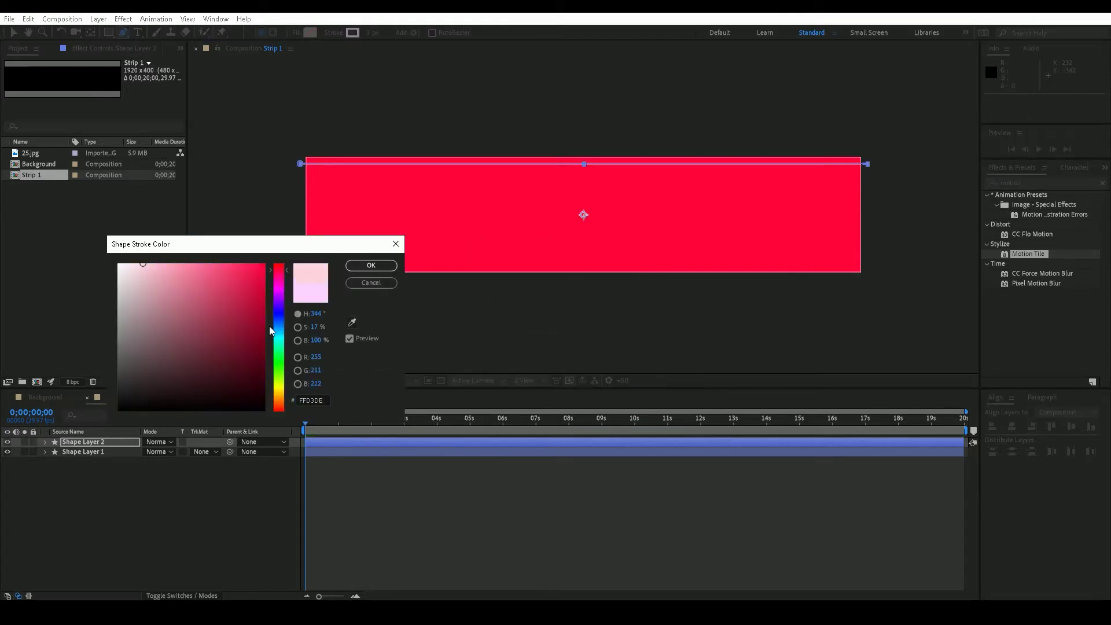
{"action": "left_click", "coordinate": [370, 265]}
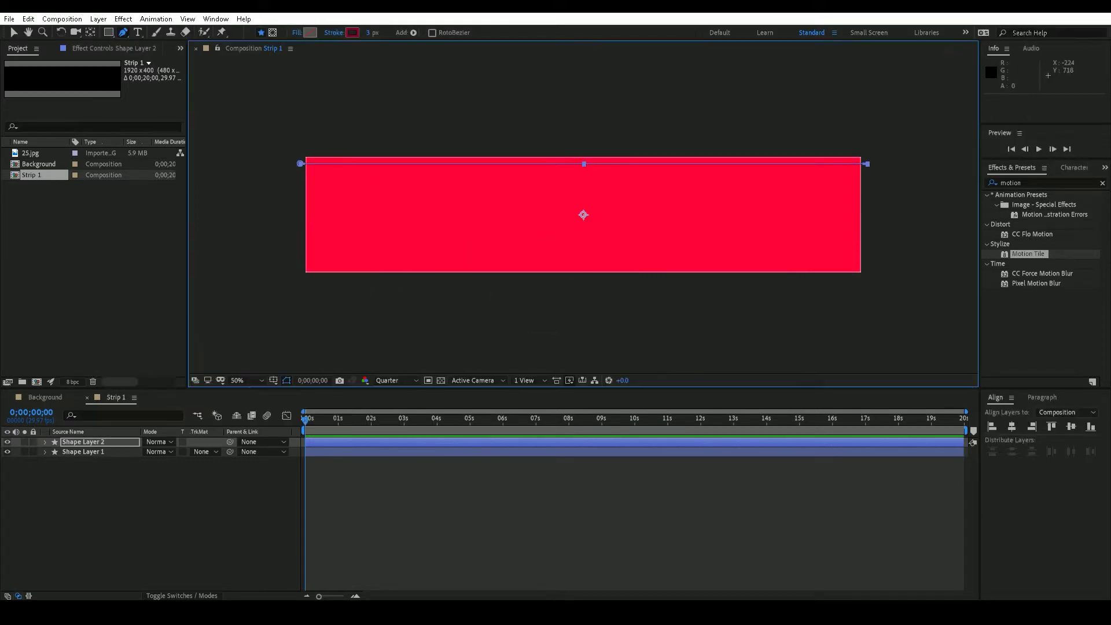
Add dashes to the stroke of Shape Layer 2 with a dash length of 20
{"action": "left_click", "coordinate": [45, 441]}
{"action": "left_click", "coordinate": [57, 451]}
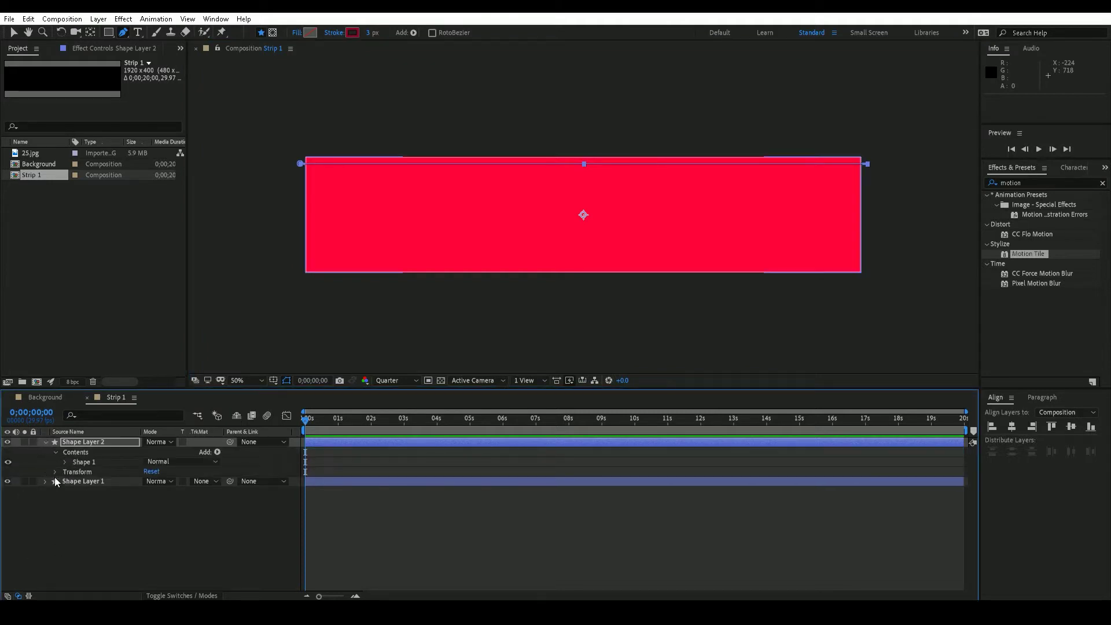
{"action": "left_click", "coordinate": [65, 462]}
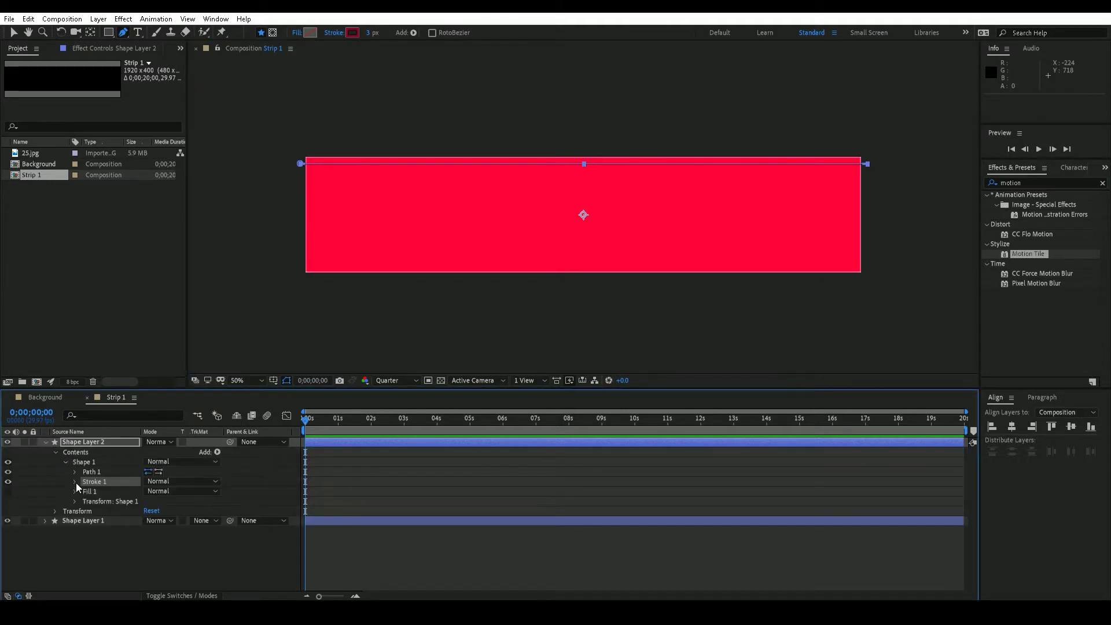
{"action": "left_click", "coordinate": [75, 482]}
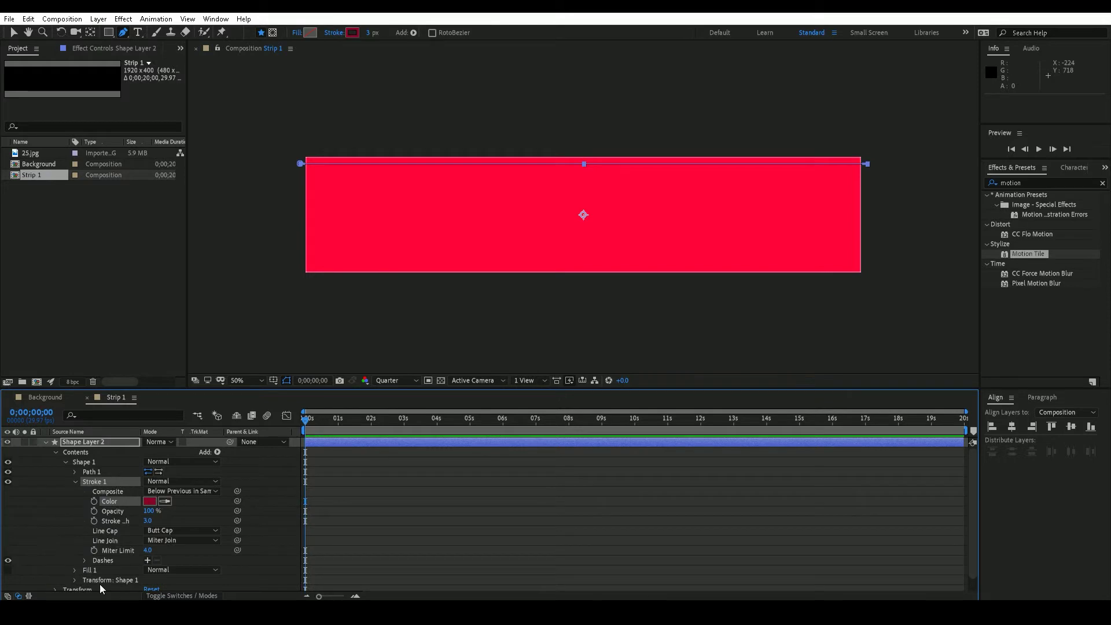
{"action": "left_click", "coordinate": [148, 559]}
{"action": "type", "text": "20"}
{"action": "key", "text": "Return"}
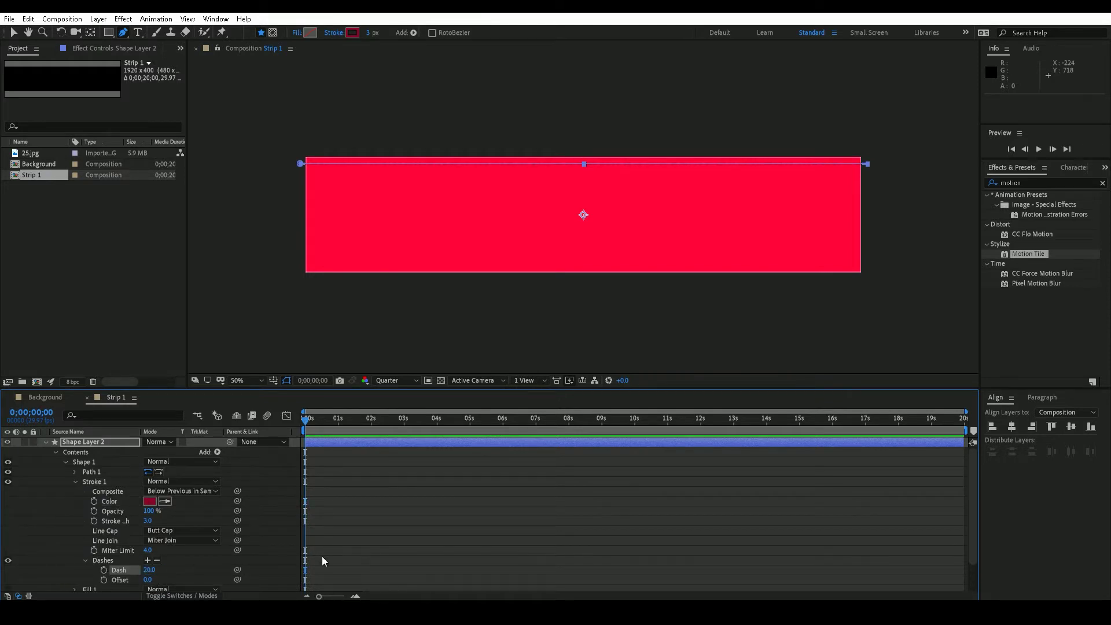
{"action": "left_click", "coordinate": [44, 442]}
{"action": "left_click", "coordinate": [87, 509]}
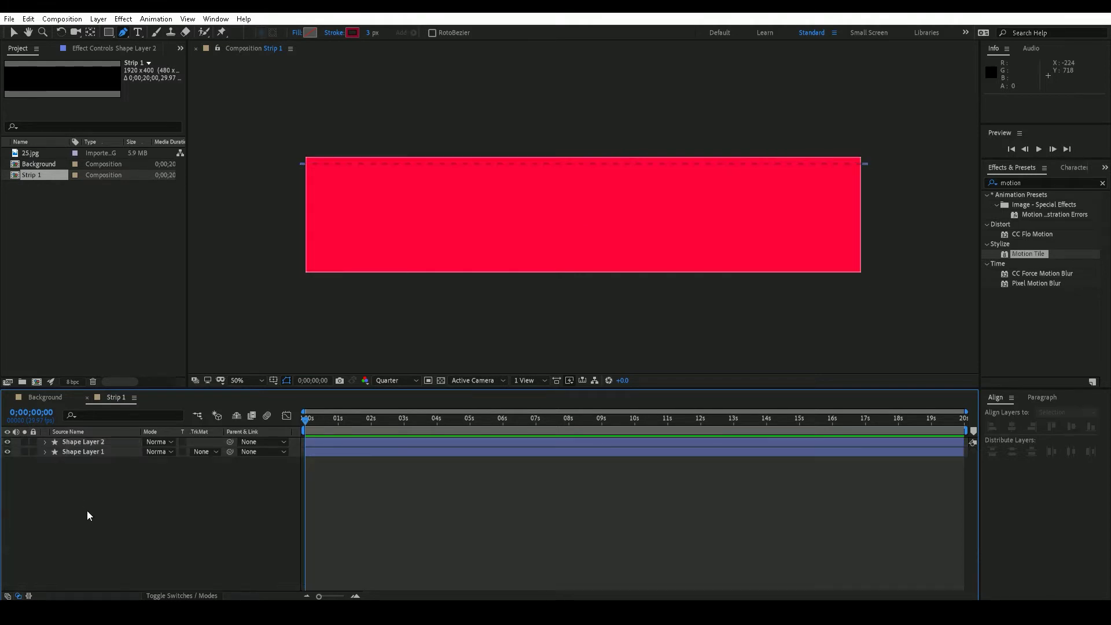
Duplicate the dashed line layer
{"action": "left_click", "coordinate": [106, 441]}
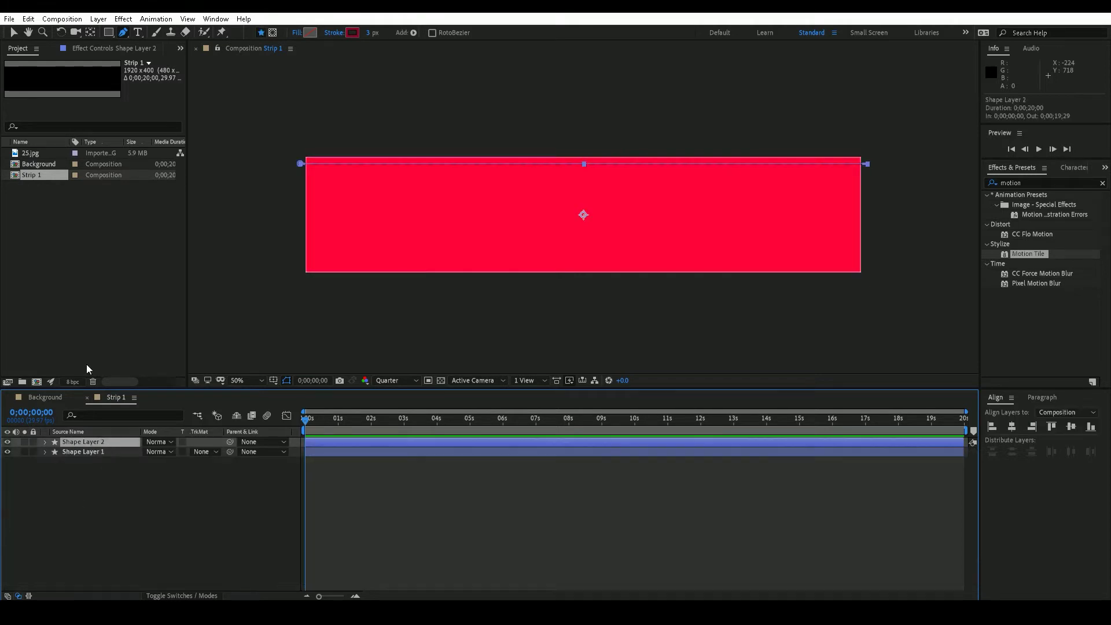
{"action": "left_click", "coordinate": [28, 19]}
{"action": "left_click", "coordinate": [54, 168]}
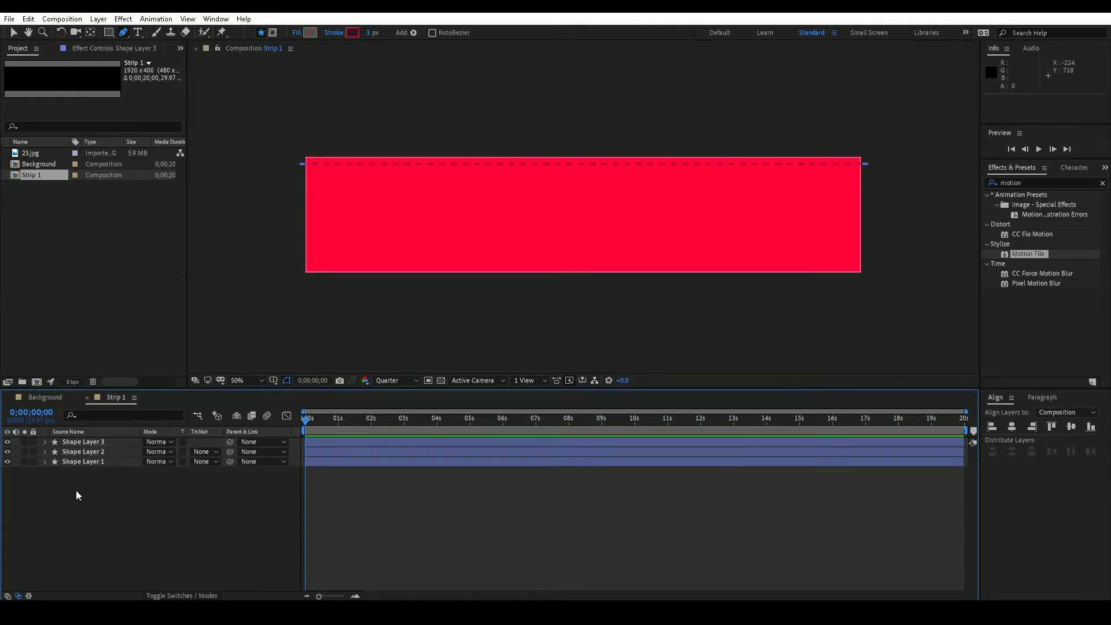
Move the duplicated dashed line straight down 350 px to just inside the strip's lower edge
{"action": "left_click", "coordinate": [110, 444]}
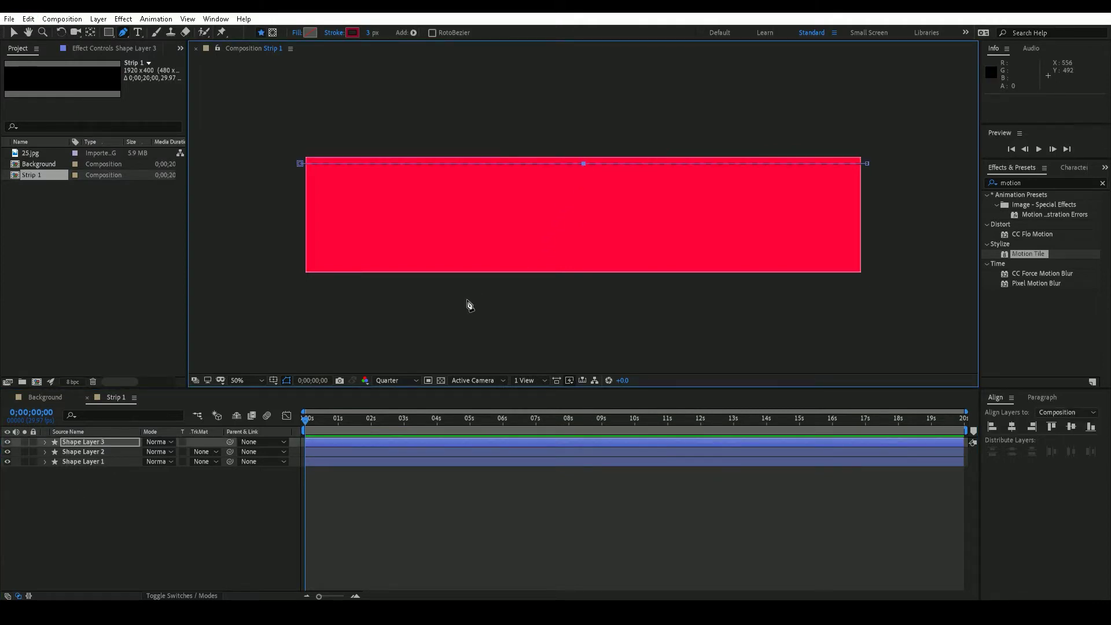
{"action": "left_click", "coordinate": [13, 32]}
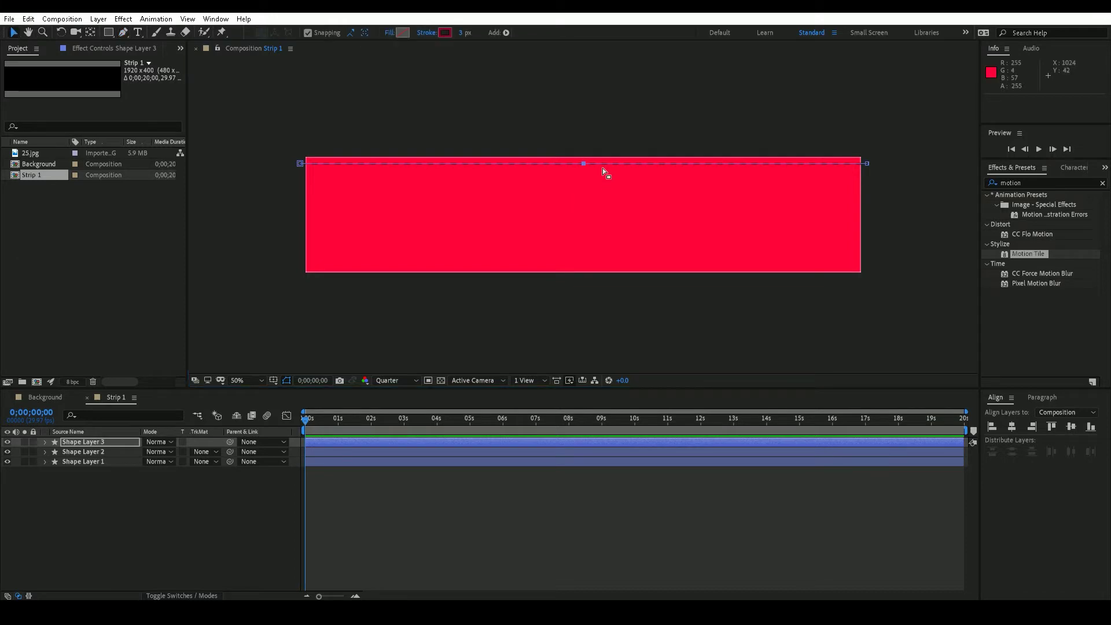
{"action": "left_click_drag", "start_coordinate": [601, 165], "coordinate": [607, 256]}
{"action": "key", "text": "ctrl+z"}
{"action": "left_click", "coordinate": [607, 231]}
{"action": "left_click_drag", "start_coordinate": [605, 164], "coordinate": [605, 269]}
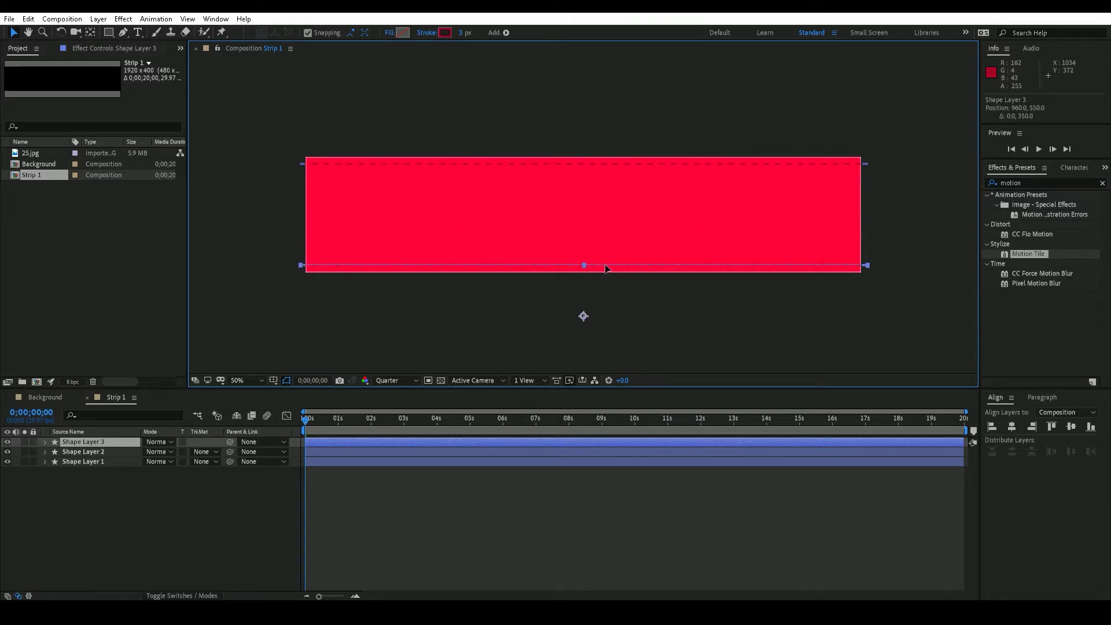
{"action": "left_click", "coordinate": [102, 491]}
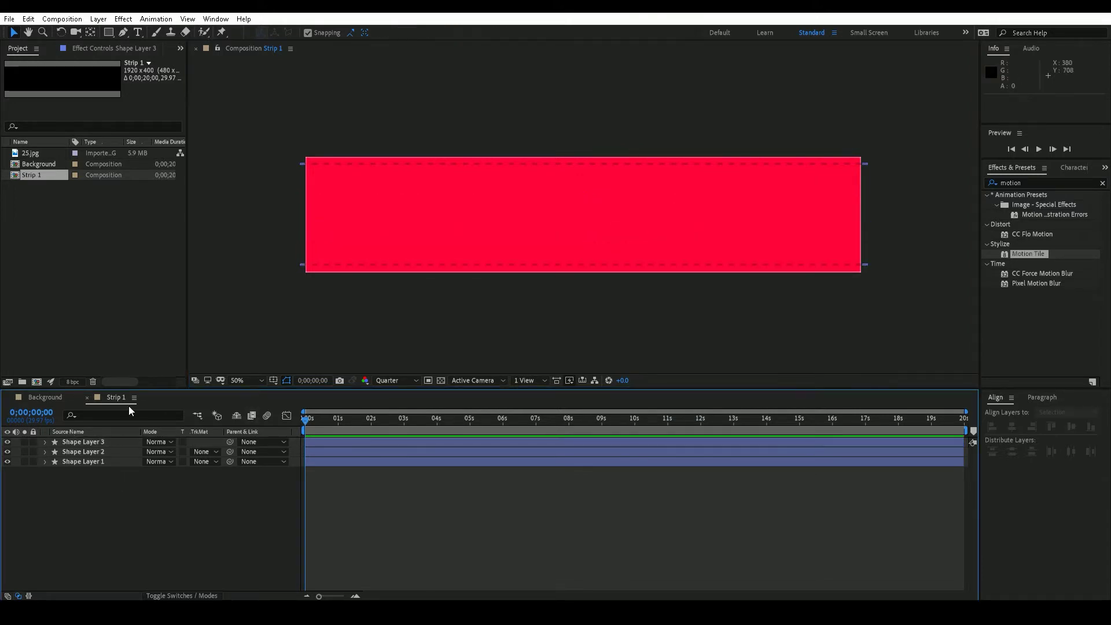
Add a text layer to the strip reading "DESIGN YOUR PRESENCE"
{"action": "right_click", "coordinate": [118, 492]}
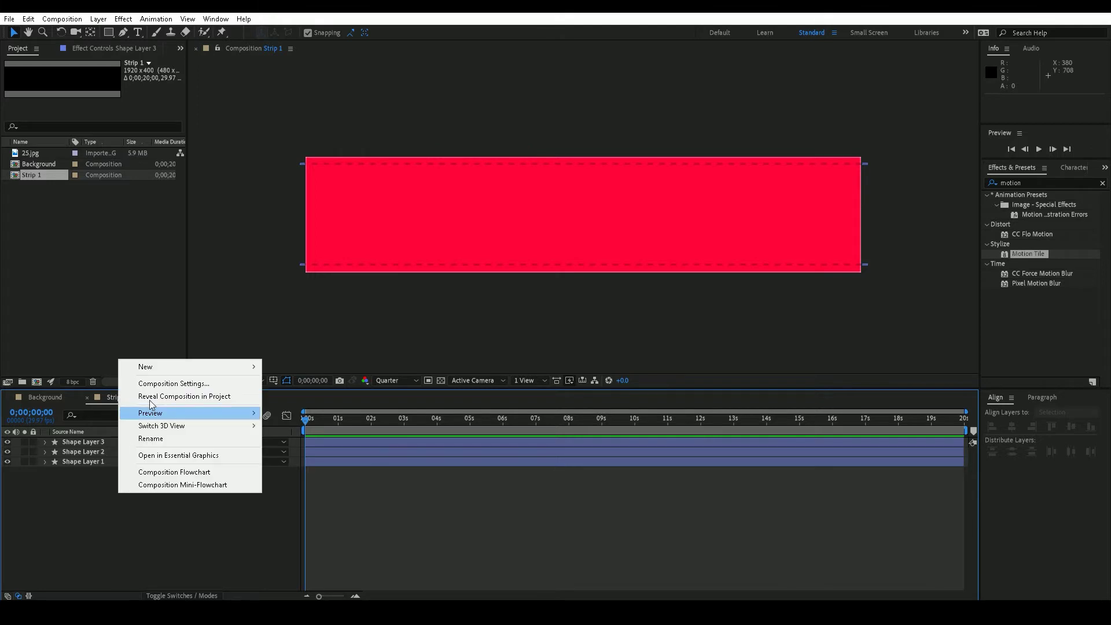
{"action": "mouse_move", "coordinate": [145, 365]}
{"action": "left_click", "coordinate": [298, 383]}
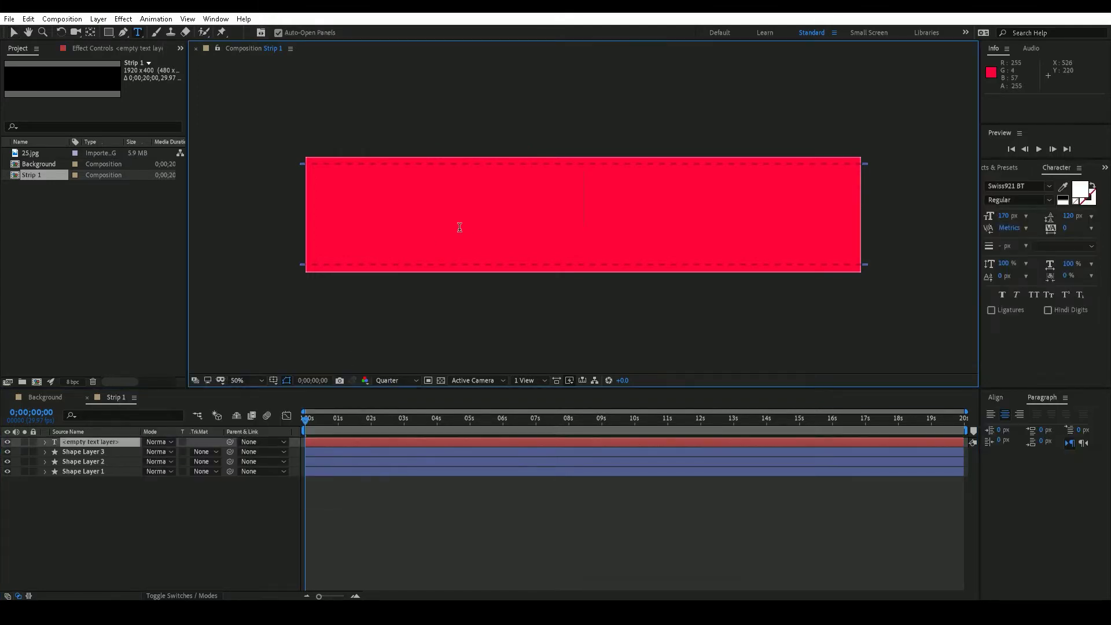
{"action": "type", "text": "DES"}
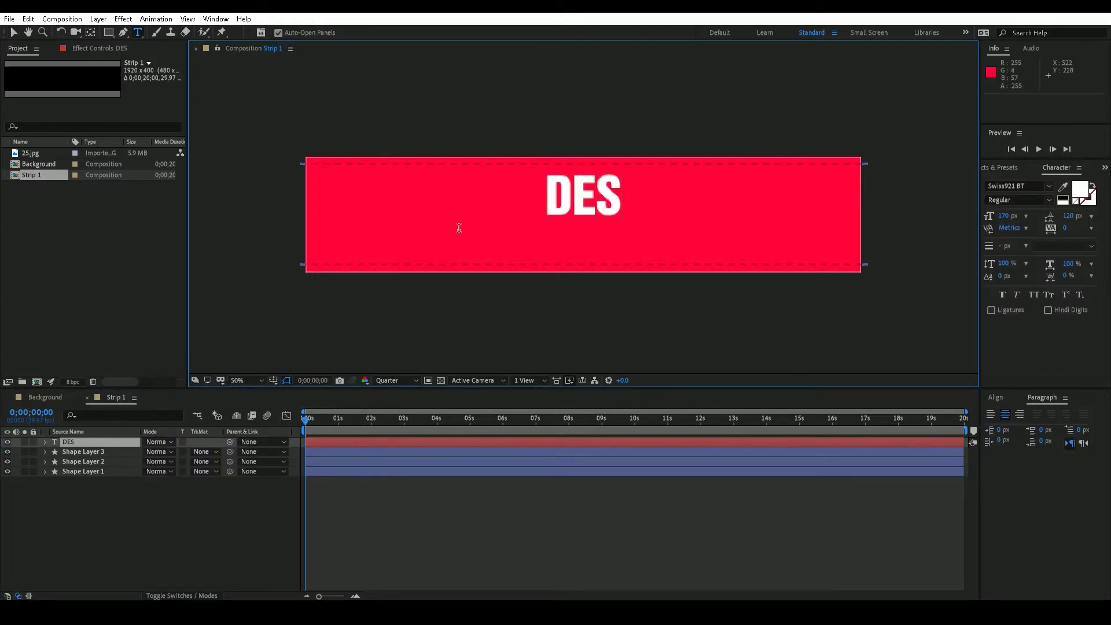
{"action": "type", "text": "IGN YOUR"}
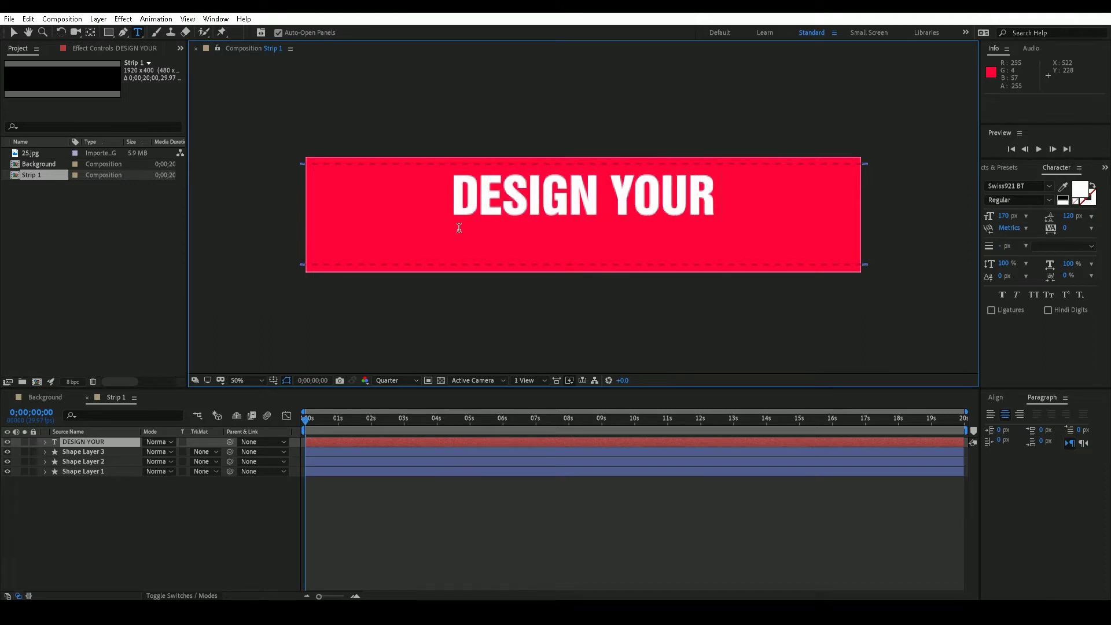
{"action": "type", "text": " PRES"}
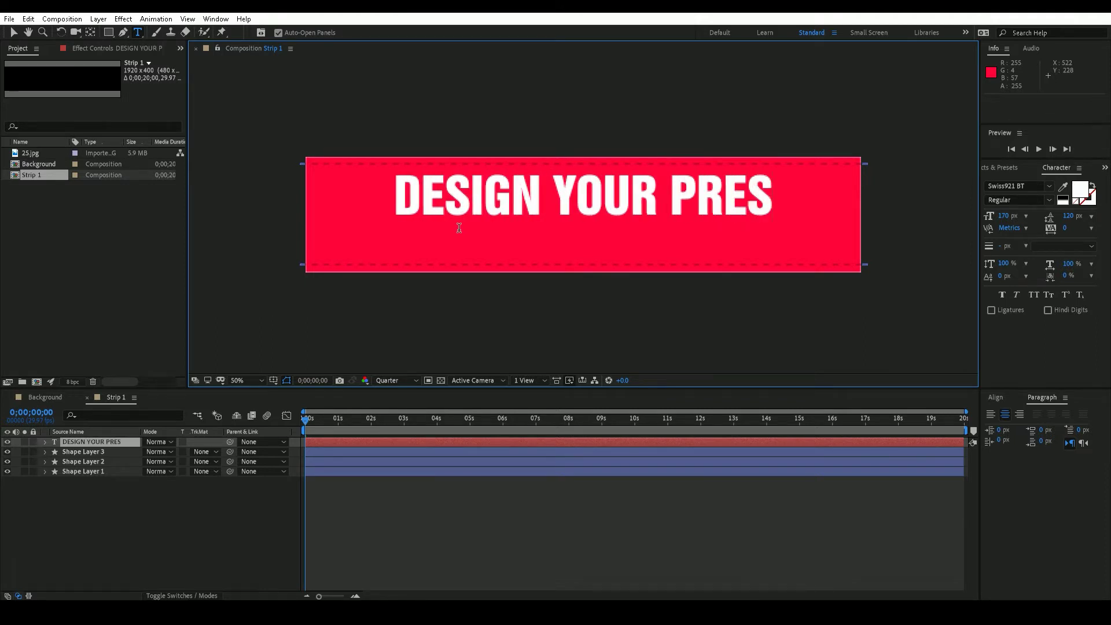
{"action": "type", "text": "ENCE"}
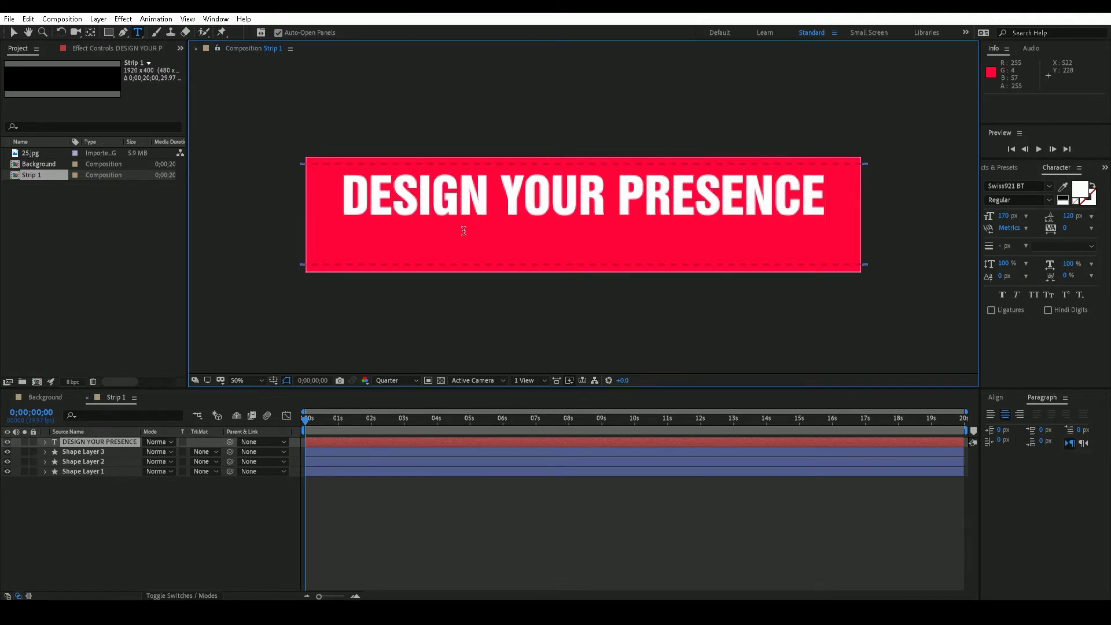
Move the text layer's anchor point to the middle of the text and center the layer vertically in the composition
{"action": "left_click", "coordinate": [14, 32]}
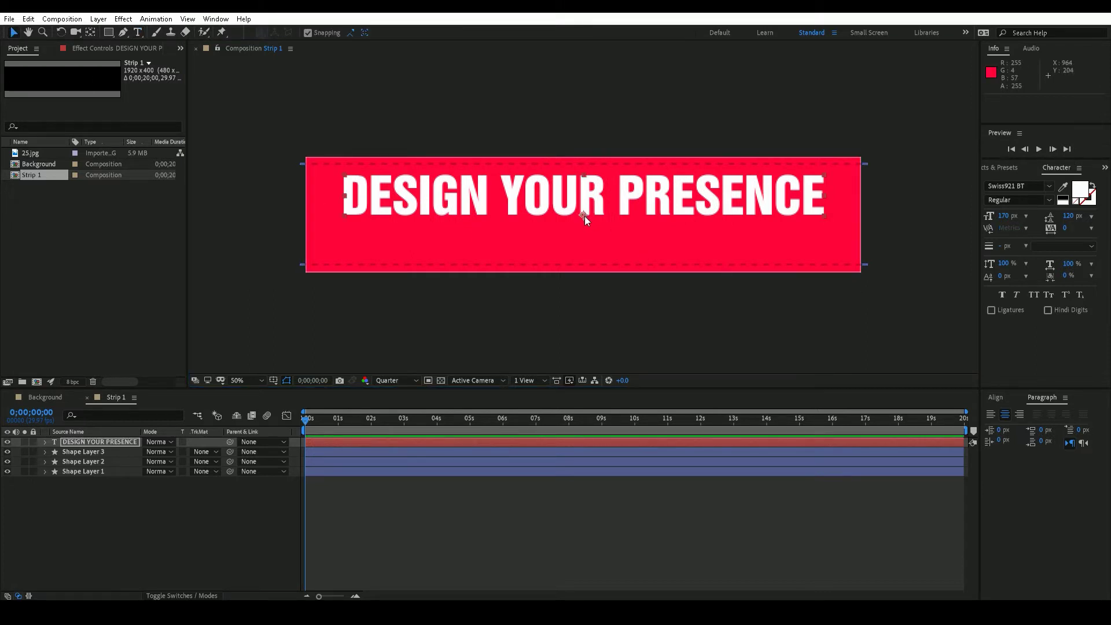
{"action": "key", "text": "y"}
{"action": "left_click_drag", "start_coordinate": [584, 215], "coordinate": [590, 198]}
{"action": "key", "text": "v"}
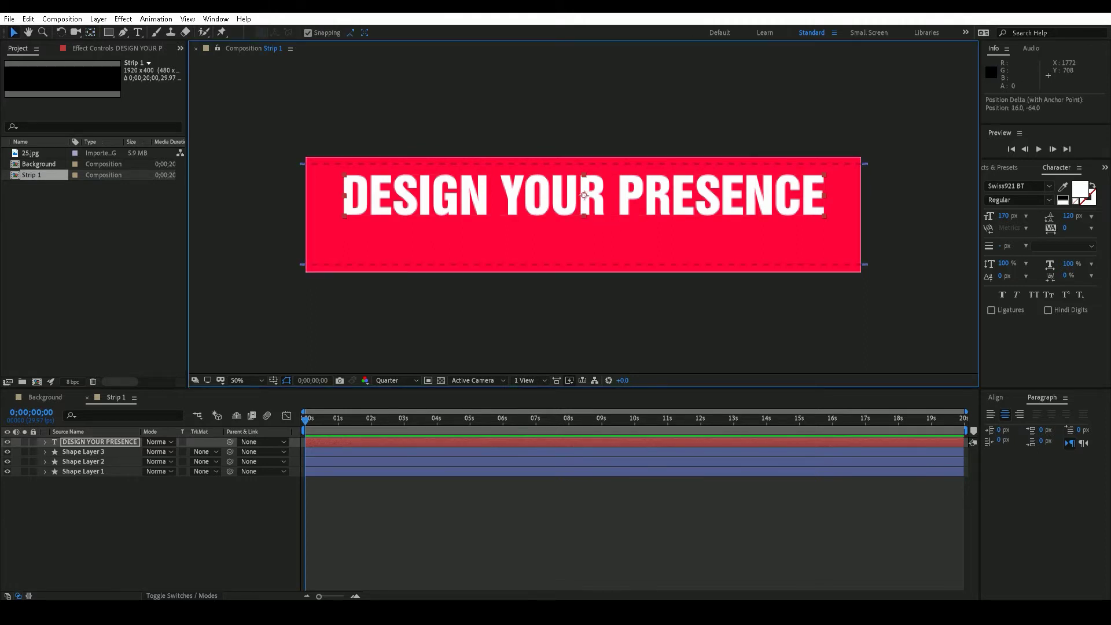
{"action": "left_click", "coordinate": [995, 397]}
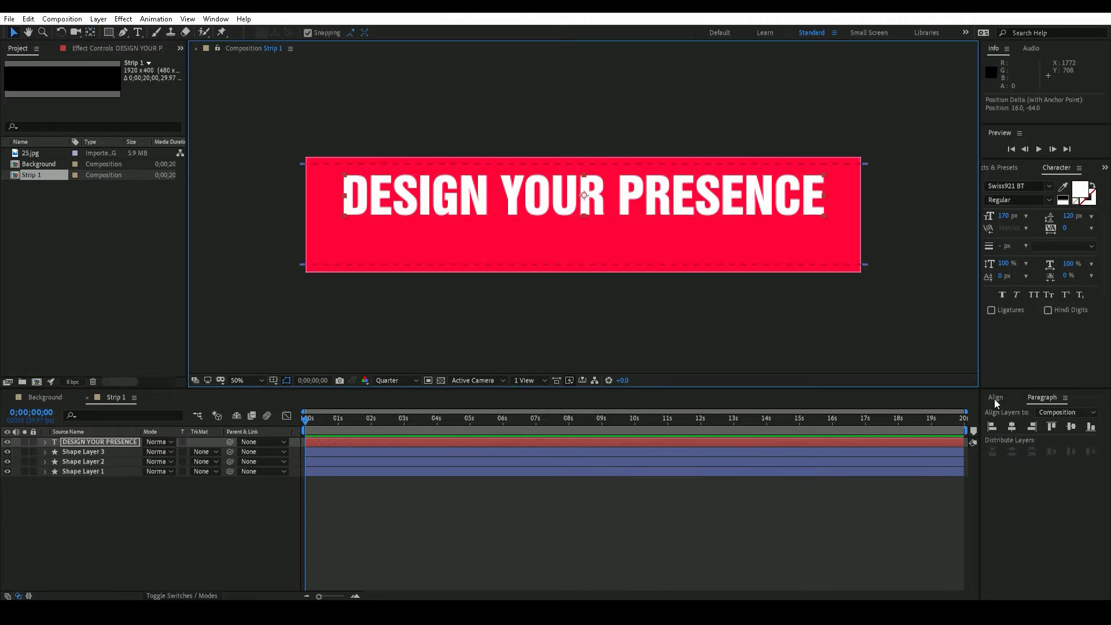
{"action": "left_click", "coordinate": [1071, 427]}
{"action": "left_click", "coordinate": [98, 491]}
Close the Strip 1 composition's timeline and return to the Background composition
{"action": "left_click", "coordinate": [132, 398]}
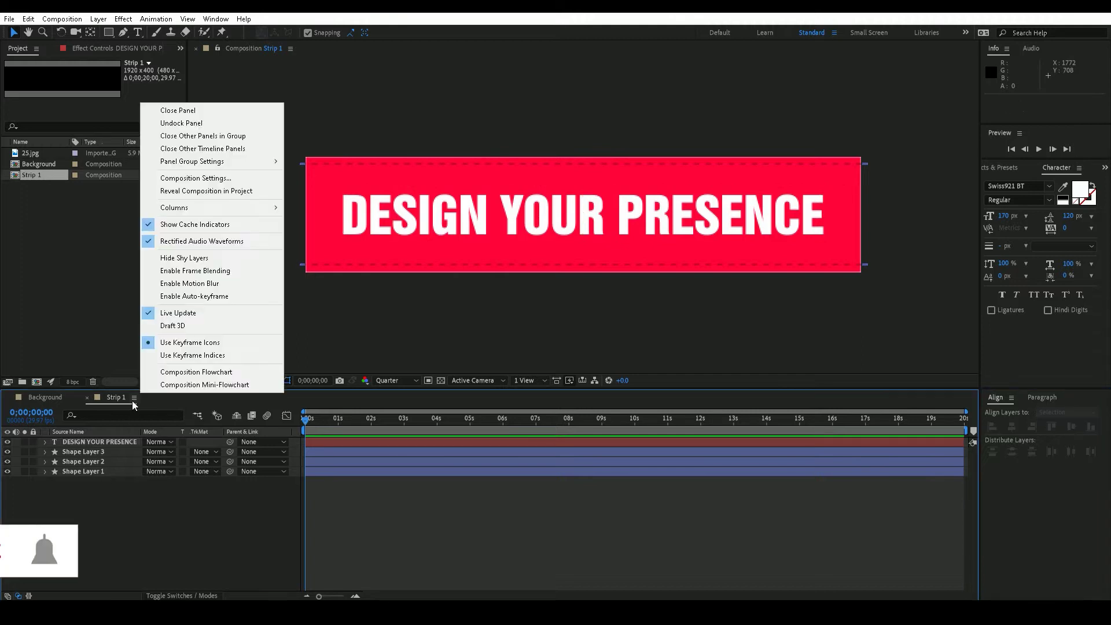
{"action": "left_click", "coordinate": [199, 114]}
{"action": "left_click", "coordinate": [93, 267]}
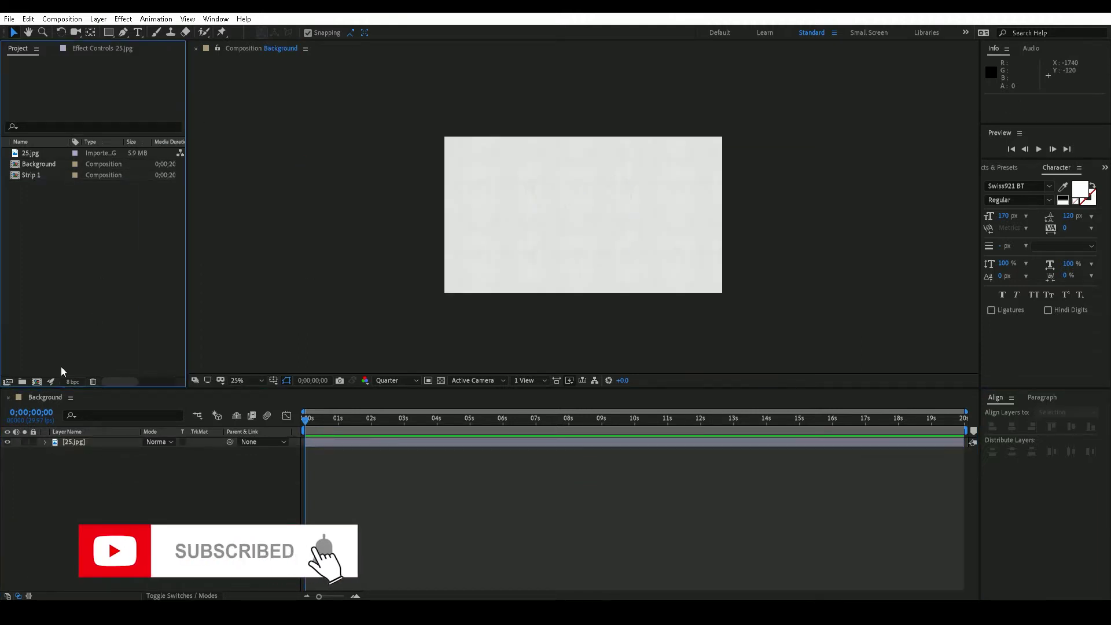
Create a new composition named "Final Paper Strip" with a height of 1080 px
{"action": "left_click", "coordinate": [37, 381]}
{"action": "type", "text": "Final Pa"}
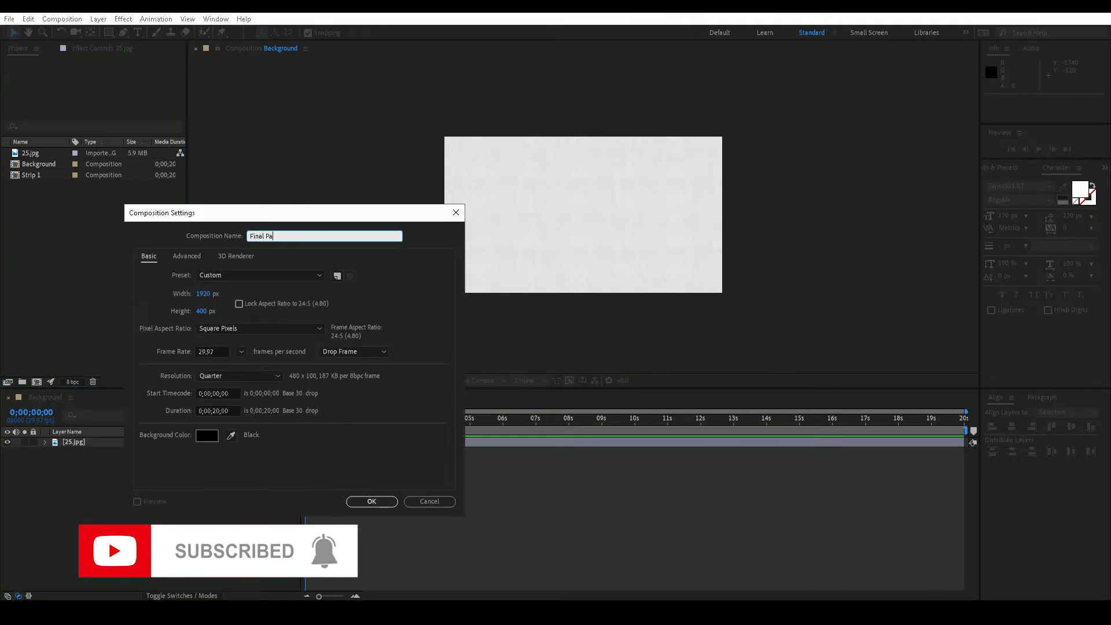
{"action": "type", "text": "per Strip"}
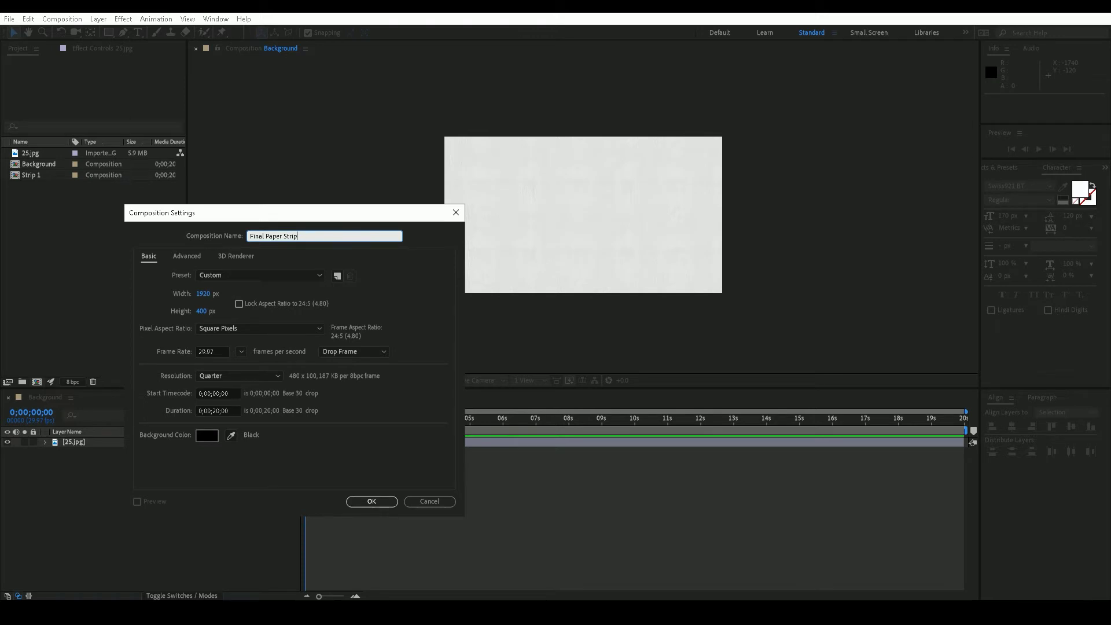
{"action": "left_click", "coordinate": [201, 311]}
{"action": "type", "text": "1080"}
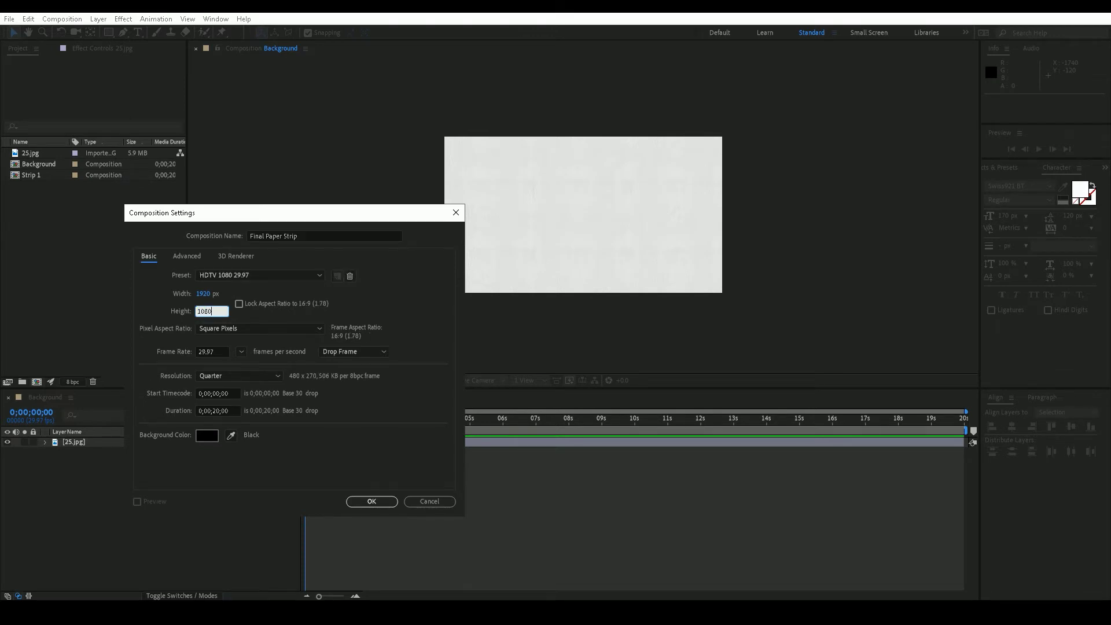
{"action": "key", "text": "Return"}
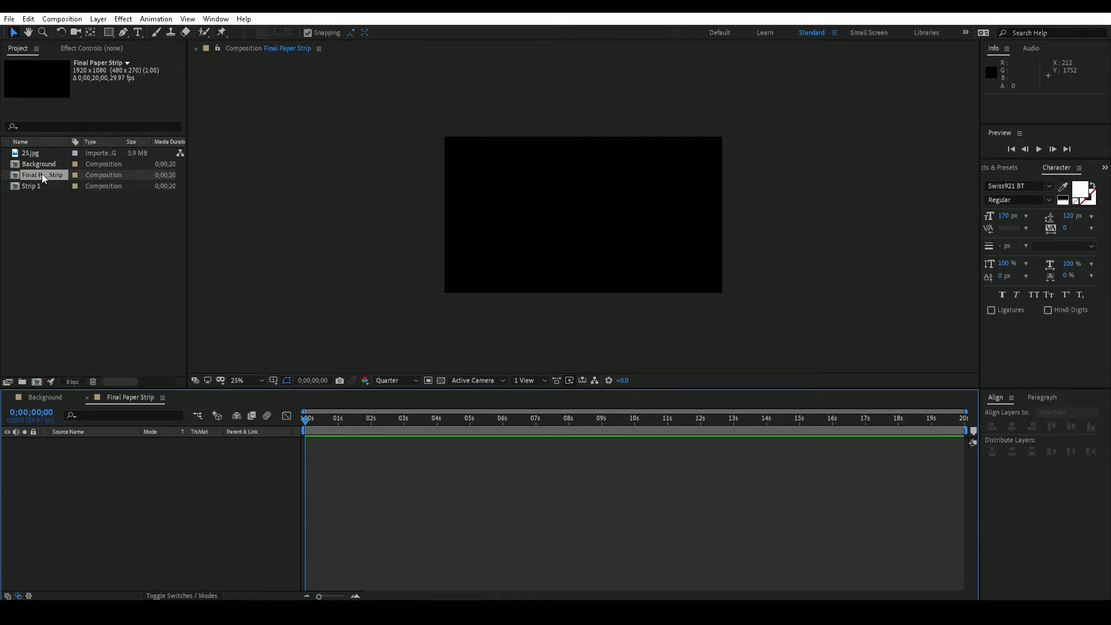
Add the Background composition to Final Paper Strip as a 3D layer, with the Strip 1 composition above it
{"action": "left_click_drag", "start_coordinate": [44, 165], "coordinate": [220, 453]}
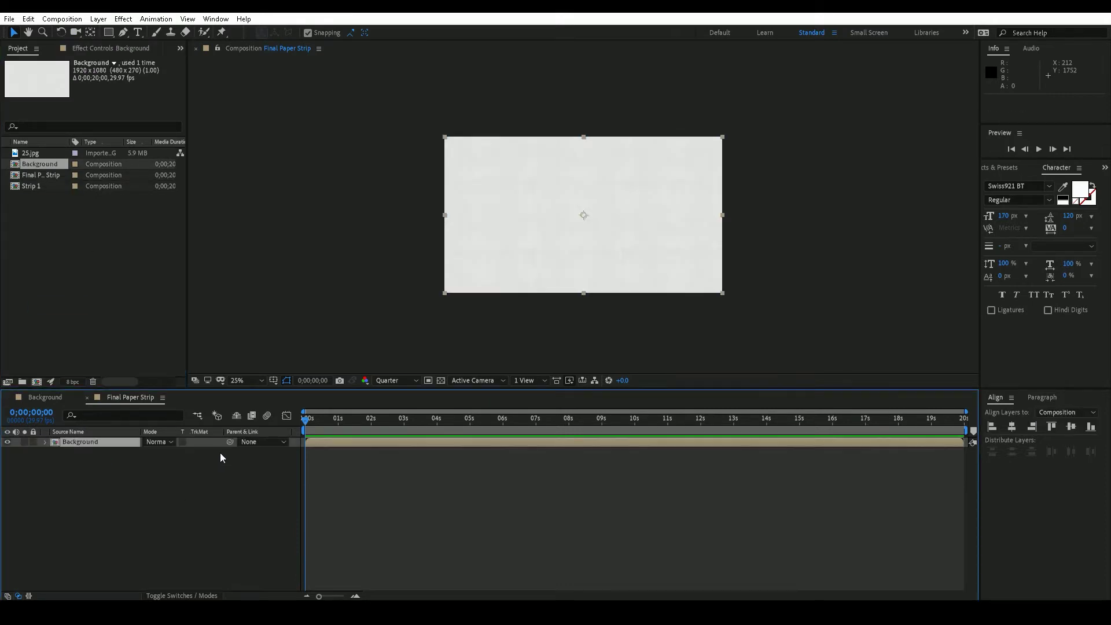
{"action": "left_click", "coordinate": [203, 596]}
{"action": "left_click", "coordinate": [217, 483]}
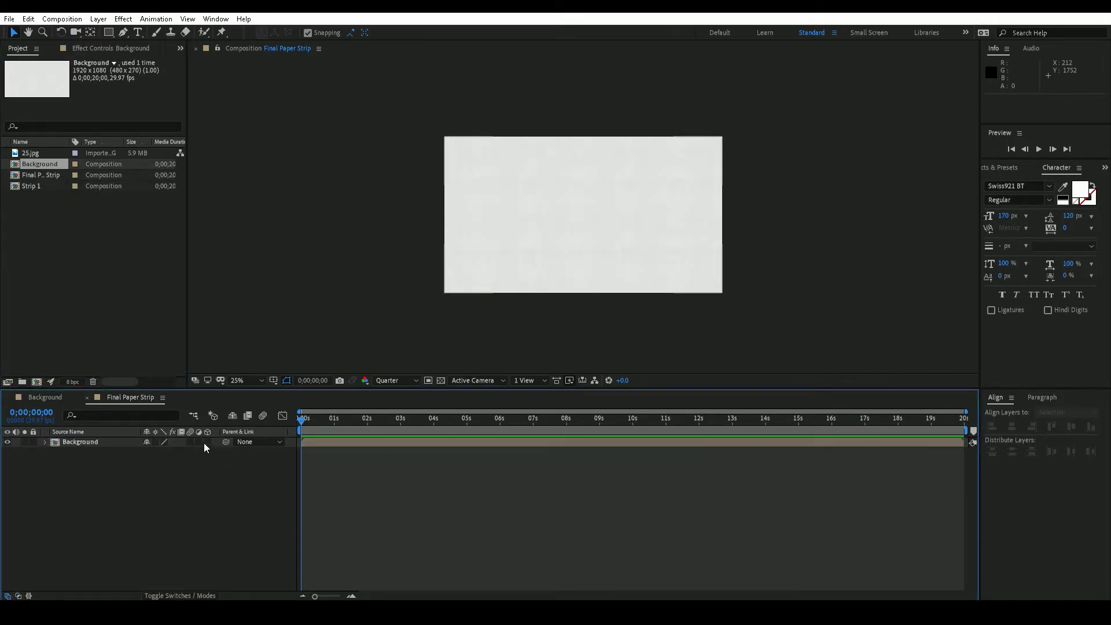
{"action": "left_click_drag", "start_coordinate": [48, 185], "coordinate": [91, 442]}
{"action": "left_click", "coordinate": [221, 494]}
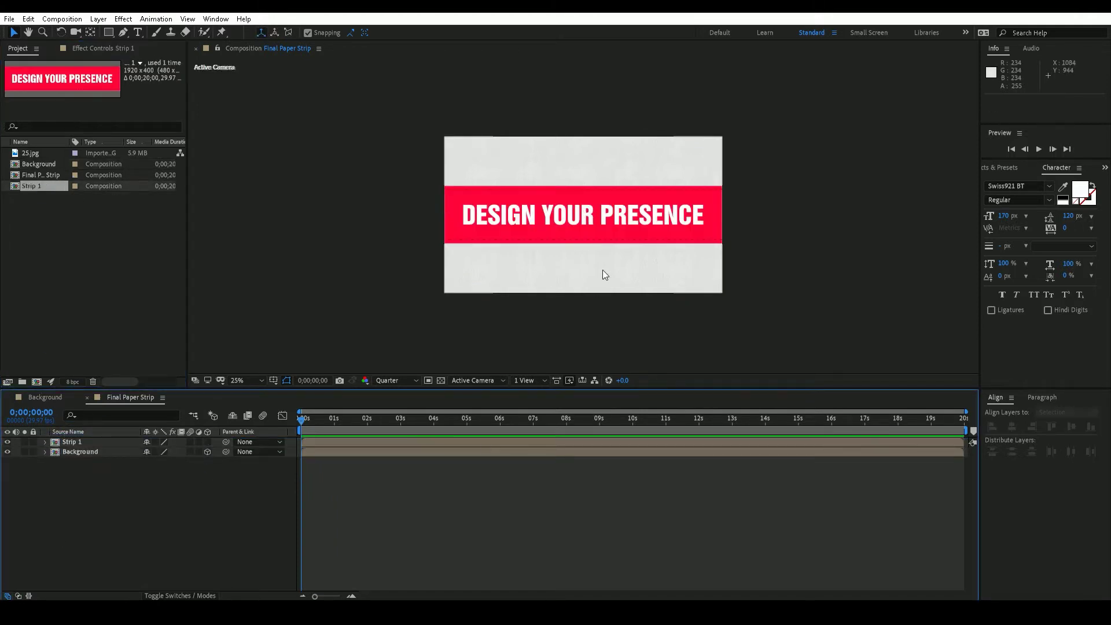
Scale the Strip 1 layer to 50% and collapse its properties
{"action": "left_click", "coordinate": [81, 441]}
{"action": "key", "text": "s"}
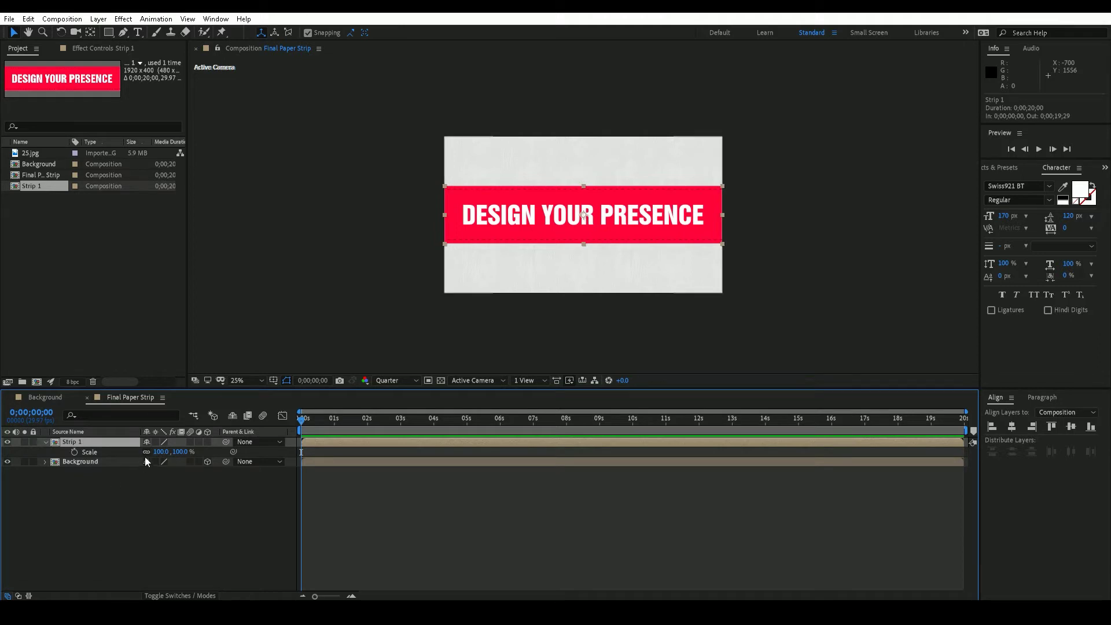
{"action": "left_click", "coordinate": [161, 452]}
{"action": "type", "text": "50"}
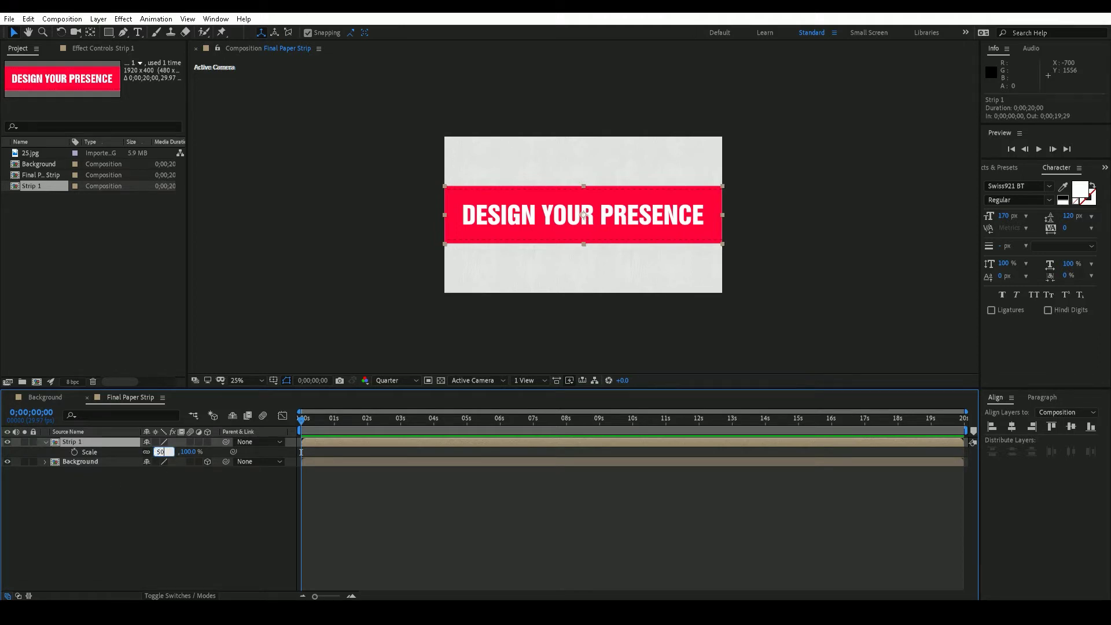
{"action": "key", "text": "Return"}
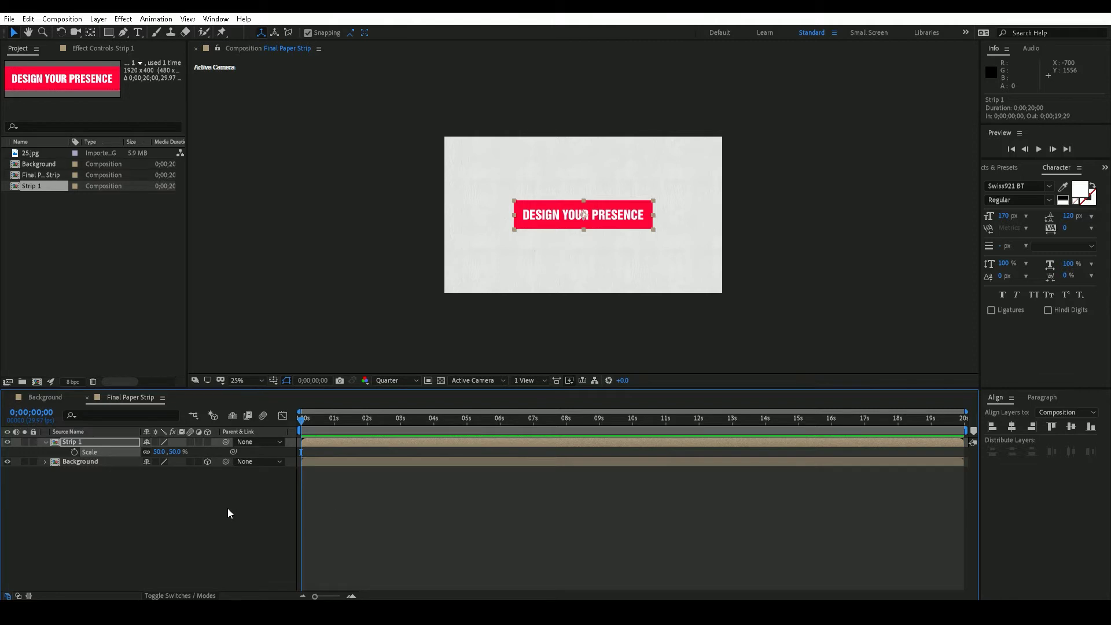
{"action": "left_click", "coordinate": [46, 442]}
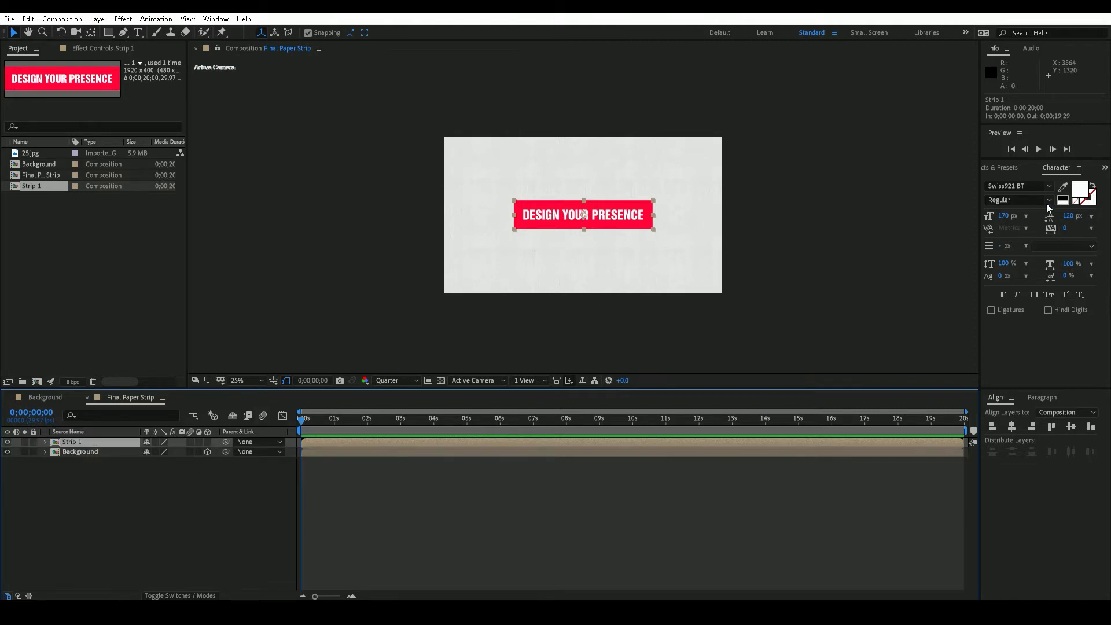
Search the effects for "page" and apply CC Page Turn to the Strip 1 layer
{"action": "left_click", "coordinate": [1007, 168]}
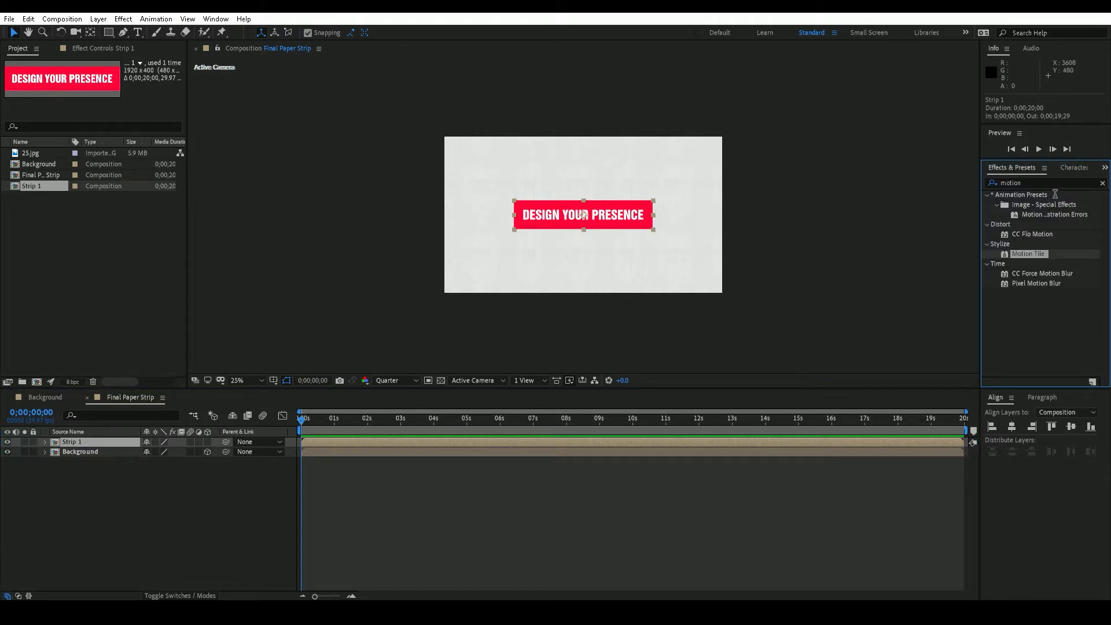
{"action": "left_click", "coordinate": [1053, 183]}
{"action": "type", "text": "pag"}
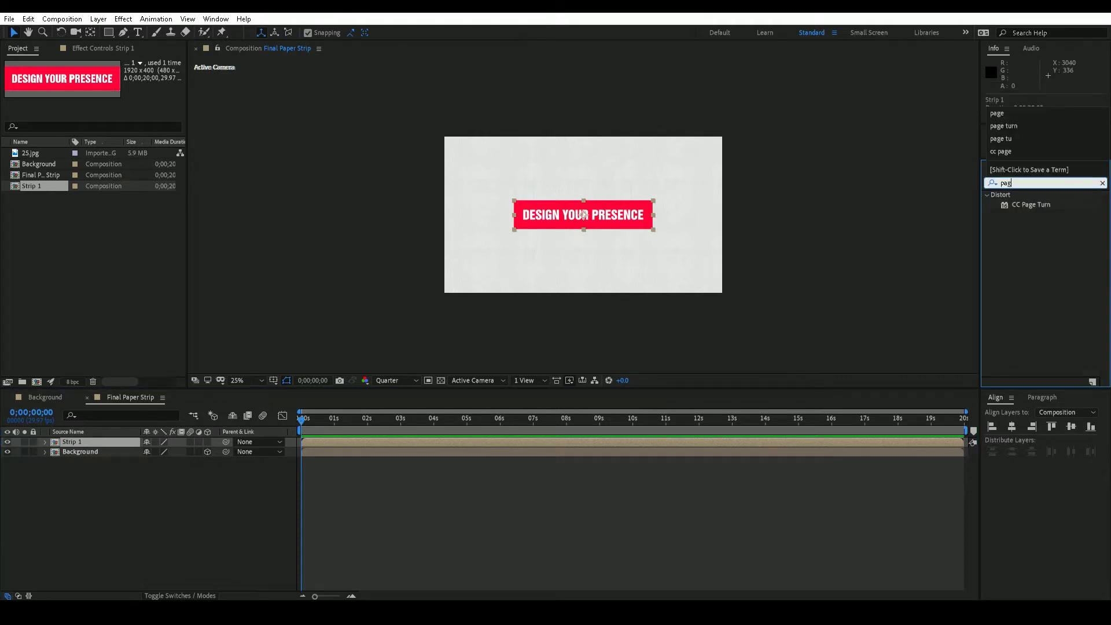
{"action": "type", "text": "e"}
{"action": "left_click", "coordinate": [1043, 206]}
{"action": "double_click", "coordinate": [1043, 205]}
Keyframe the page turn's fold position from about -3136, -784 at 0 s to 2144, 616 at 2 s, and preview it
{"action": "left_click_drag", "start_coordinate": [618, 214], "coordinate": [669, 245]}
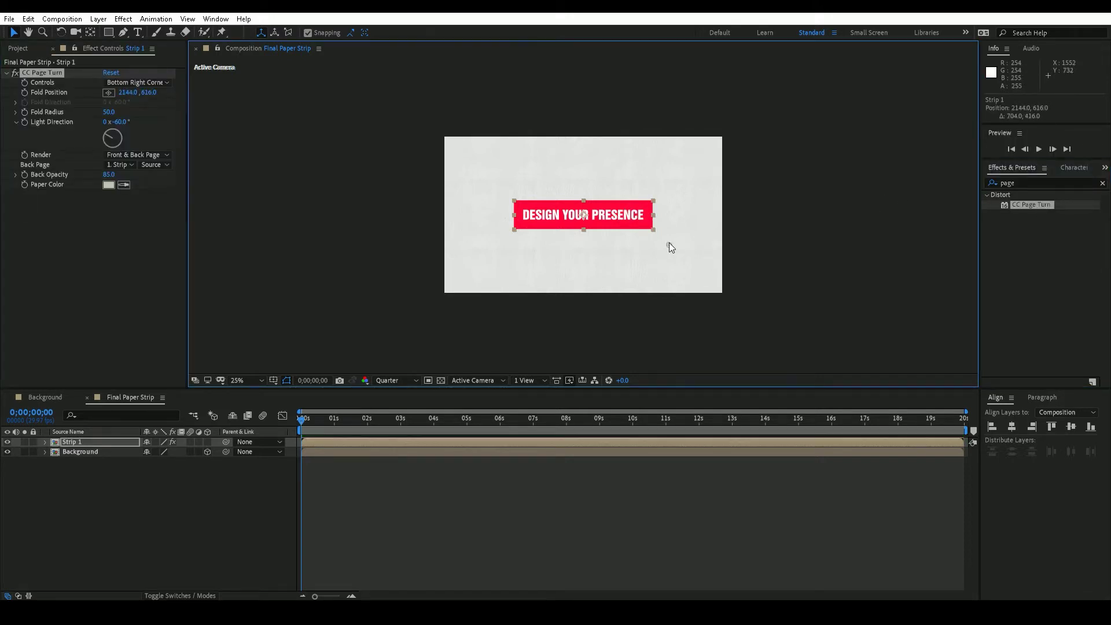
{"action": "left_click", "coordinate": [366, 422]}
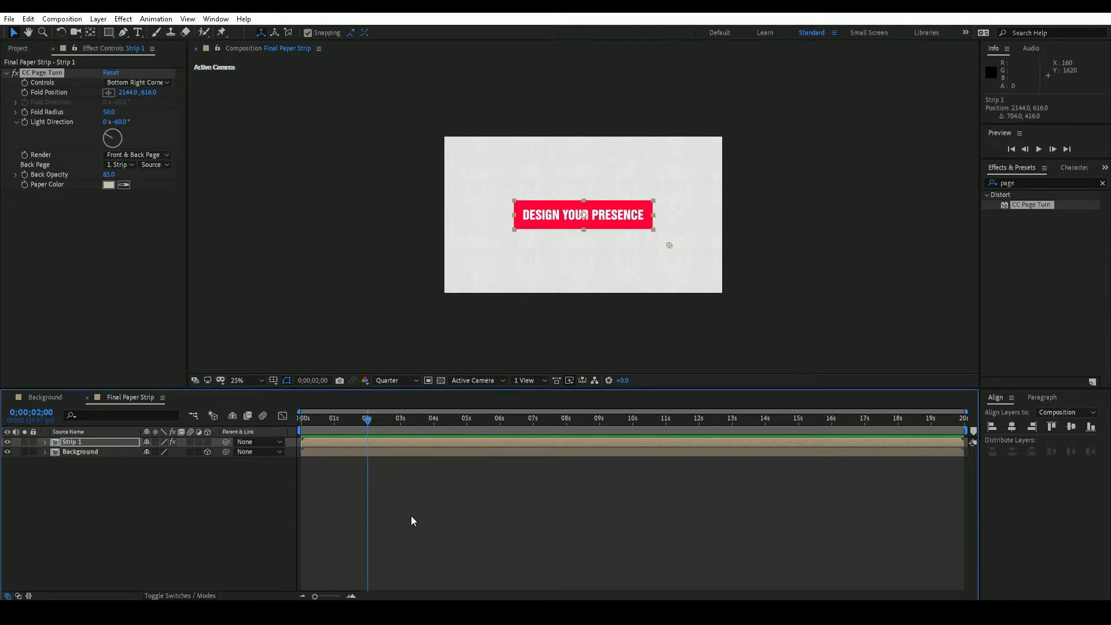
{"action": "left_click", "coordinate": [24, 92]}
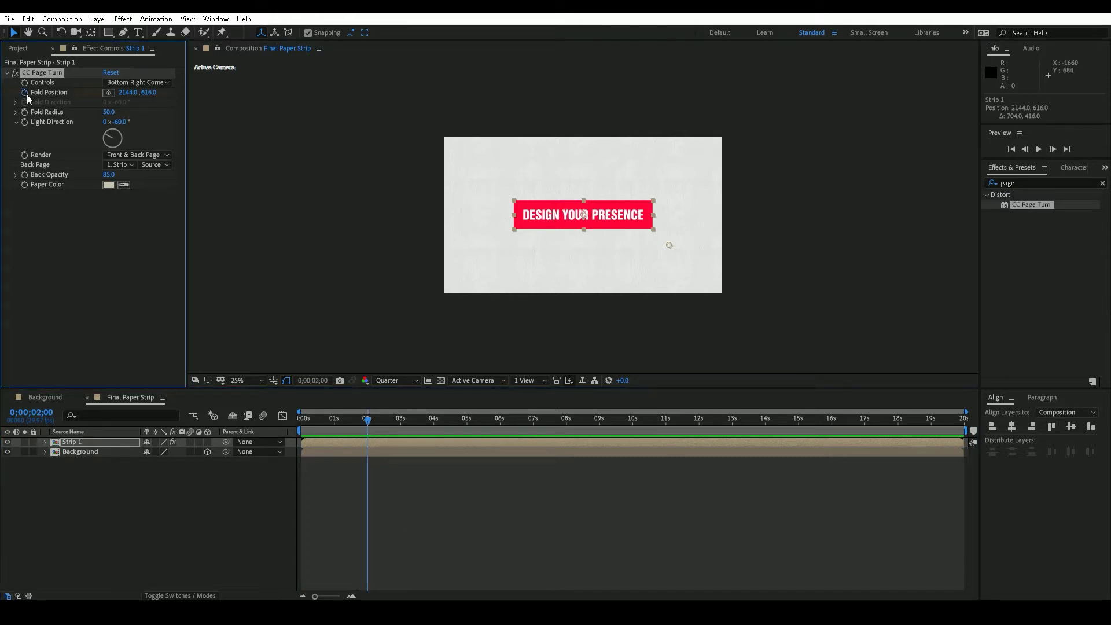
{"action": "left_click_drag", "start_coordinate": [368, 421], "coordinate": [282, 438]}
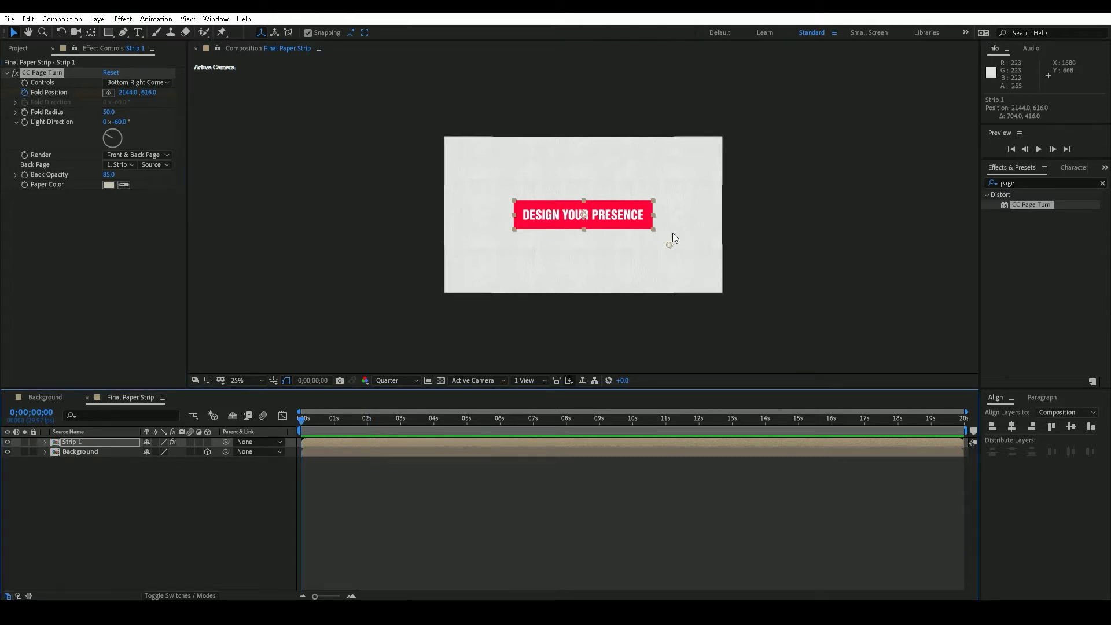
{"action": "left_click_drag", "start_coordinate": [669, 244], "coordinate": [287, 144]}
{"action": "left_click", "coordinate": [1038, 150]}
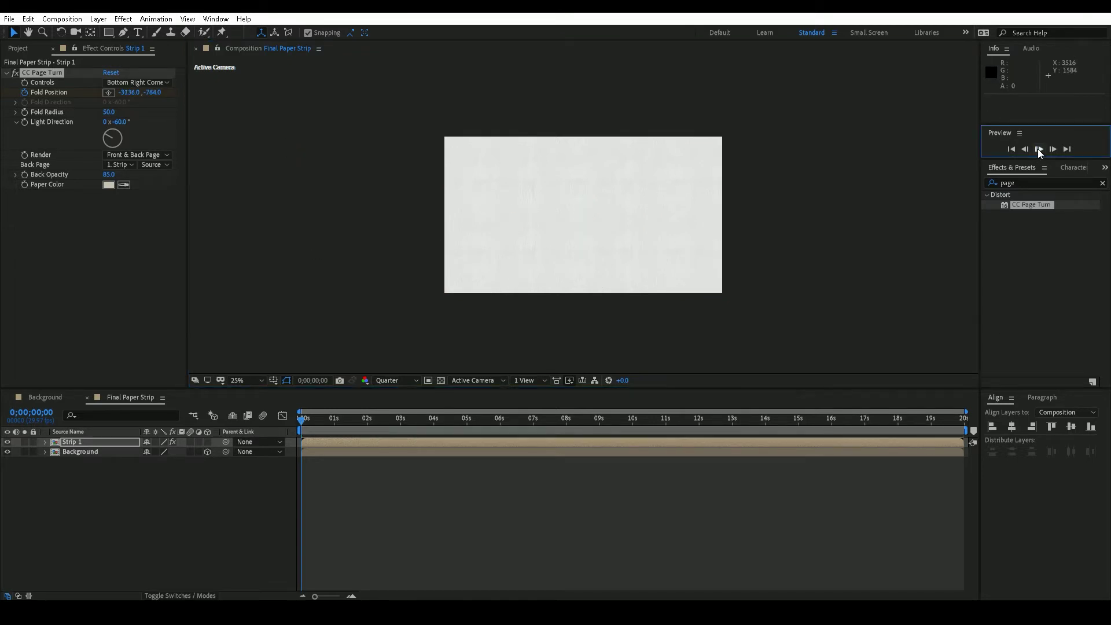
{"action": "left_click", "coordinate": [1038, 150]}
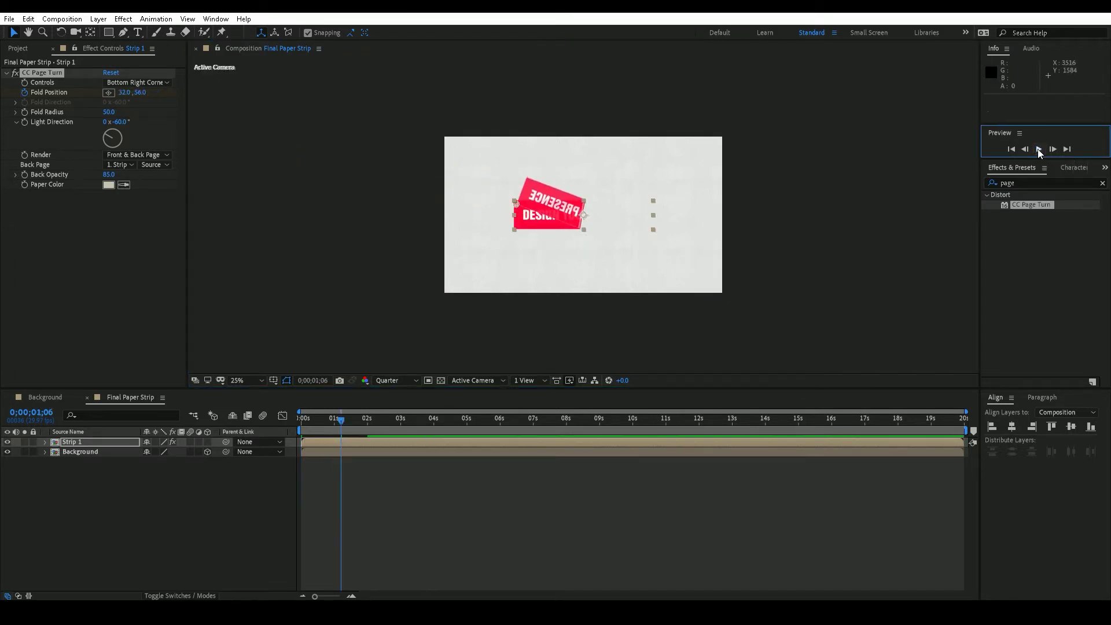
Set the page turn's back page to None and its paper color to dark gray 505152
{"action": "left_click", "coordinate": [131, 164]}
{"action": "left_click", "coordinate": [122, 173]}
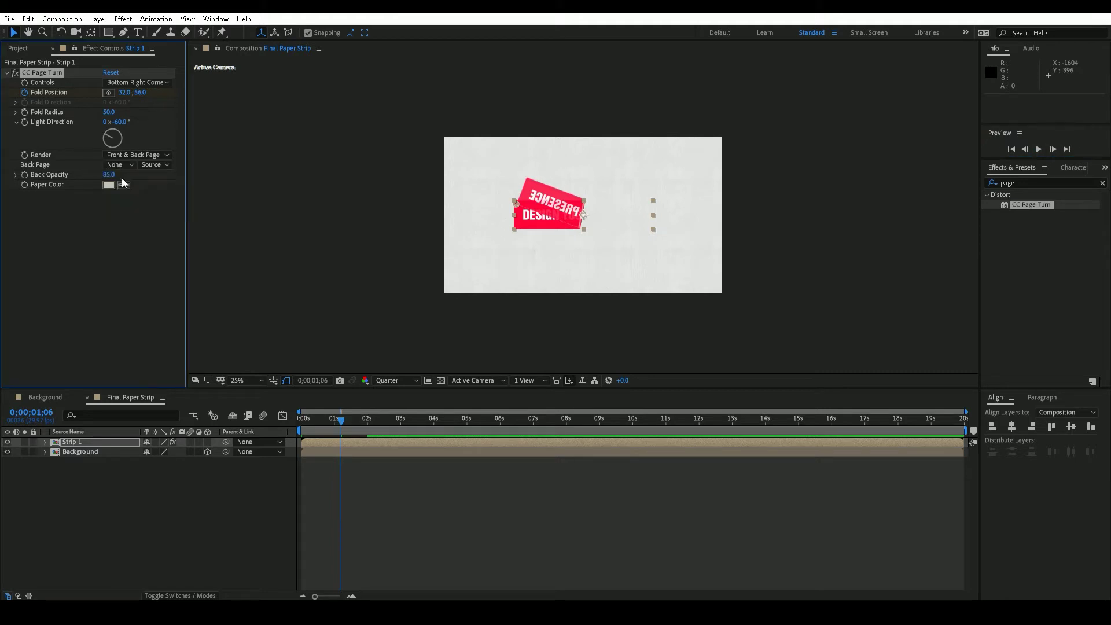
{"action": "left_click", "coordinate": [108, 184]}
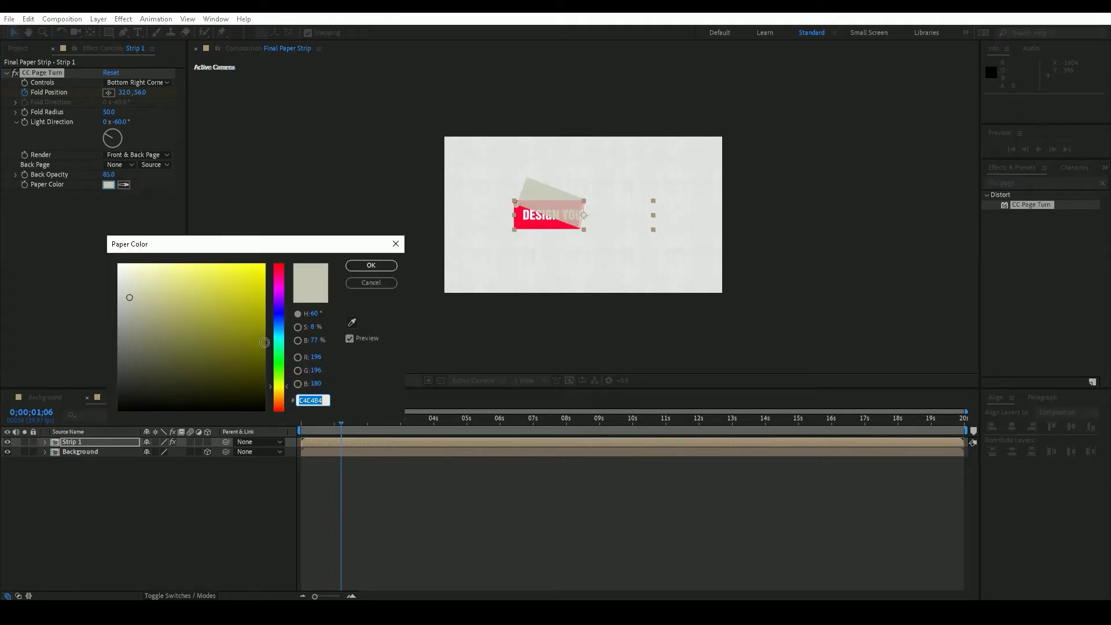
{"action": "left_click", "coordinate": [279, 321]}
{"action": "left_click_drag", "start_coordinate": [125, 382], "coordinate": [121, 363]}
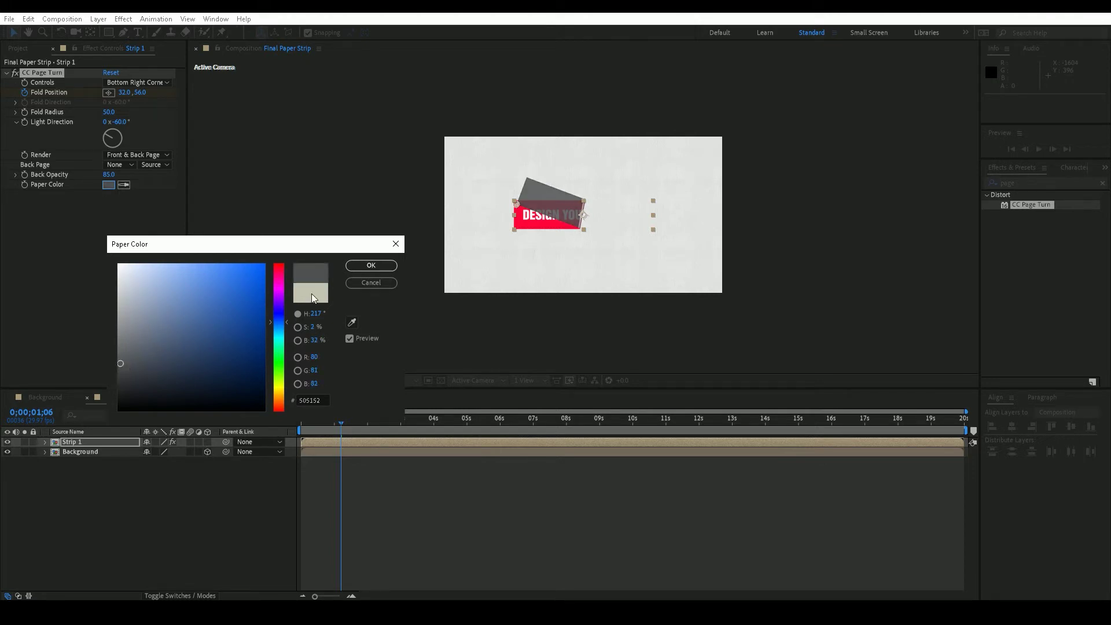
{"action": "left_click", "coordinate": [364, 269]}
Set the page turn's back opacity to 100 and its fold radius to 100
{"action": "left_click_drag", "start_coordinate": [115, 180], "coordinate": [352, 175]}
{"action": "left_click", "coordinate": [109, 112]}
{"action": "type", "text": "100"}
{"action": "key", "text": "Return"}
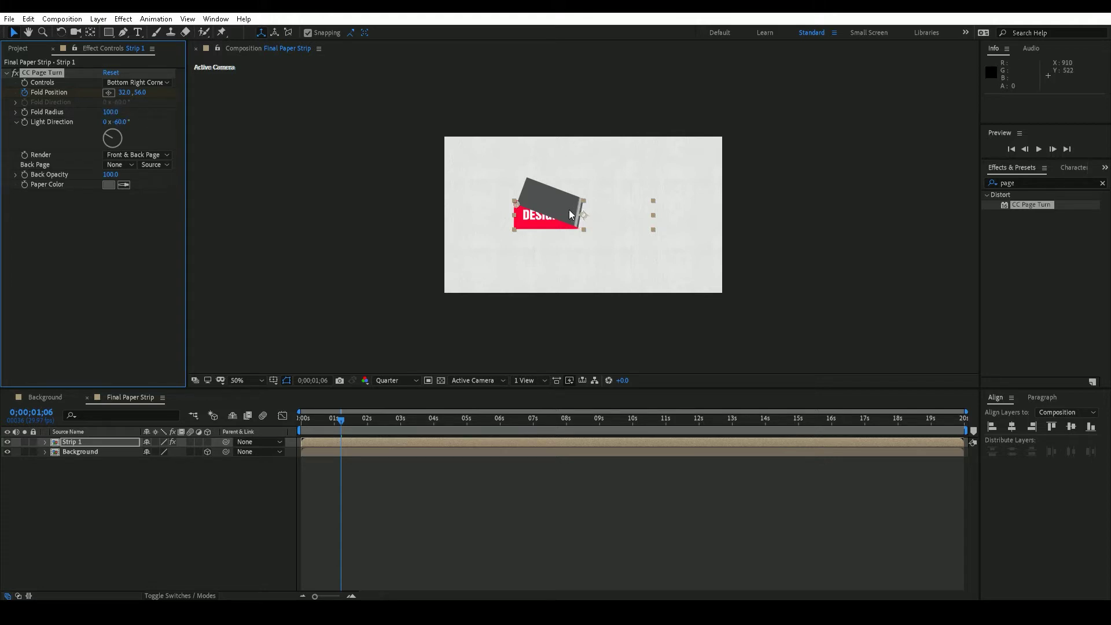
Lighten the page turn's paper color to medium gray 717172
{"action": "key", "text": "slash"}
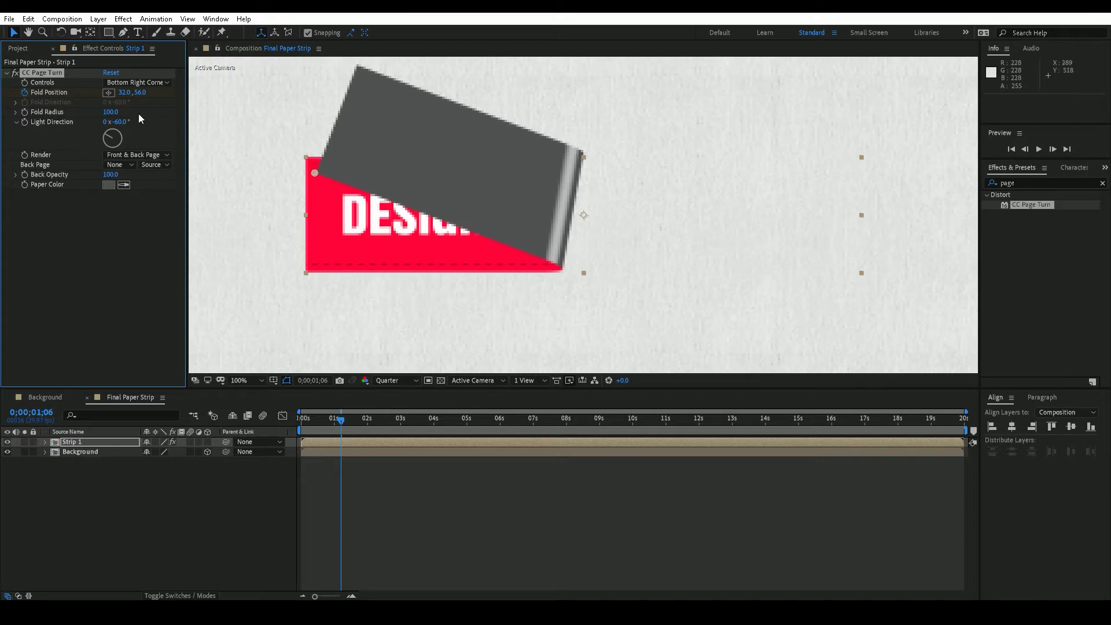
{"action": "left_click", "coordinate": [108, 185]}
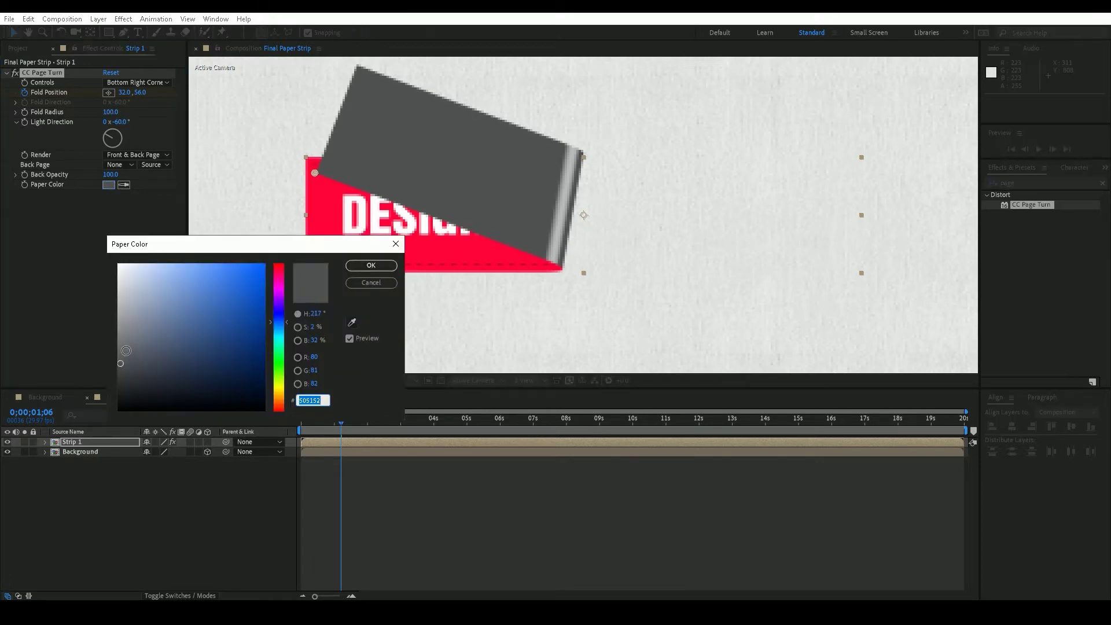
{"action": "left_click", "coordinate": [124, 350]}
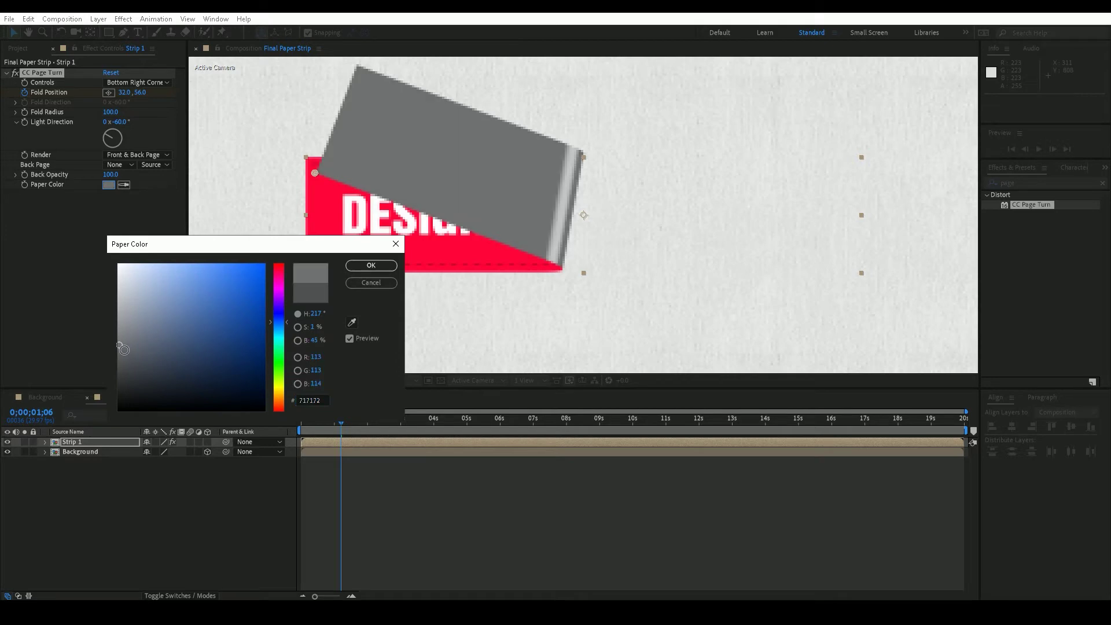
{"action": "left_click", "coordinate": [385, 267]}
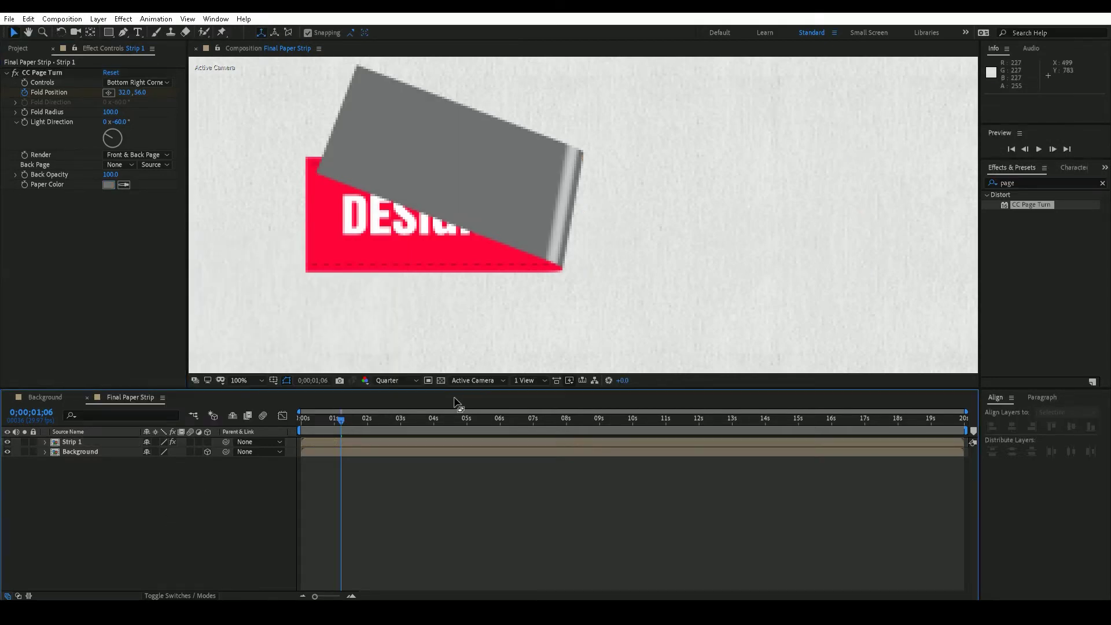
Preview the page turn animation from the start of the composition
{"action": "key", "text": "comma"}
{"action": "key", "text": "comma"}
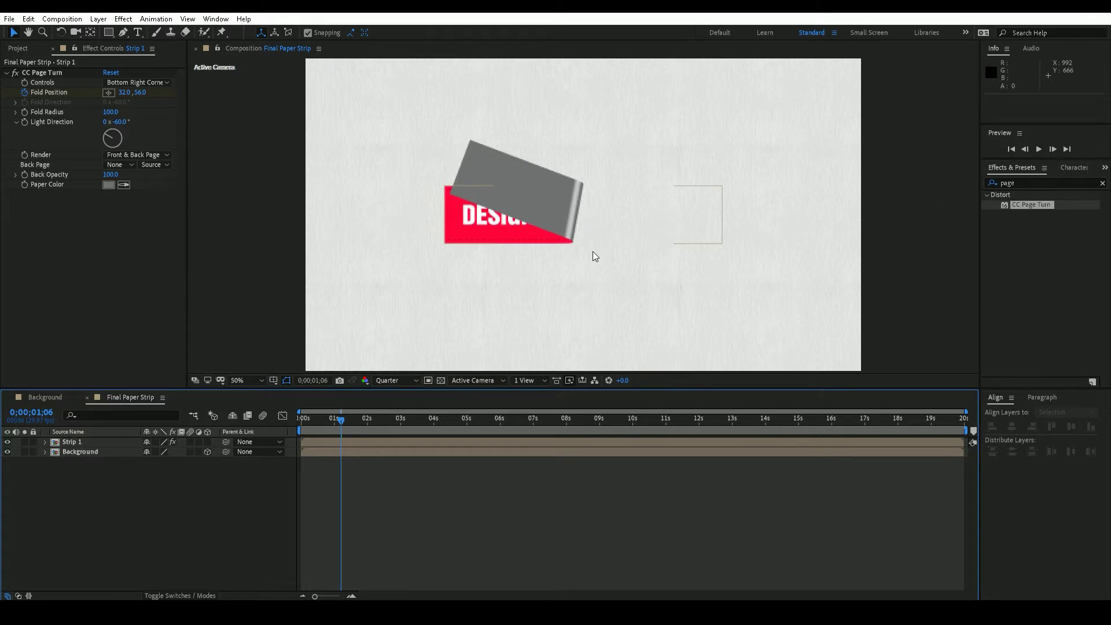
{"action": "key", "text": "comma"}
{"action": "key", "text": "comma"}
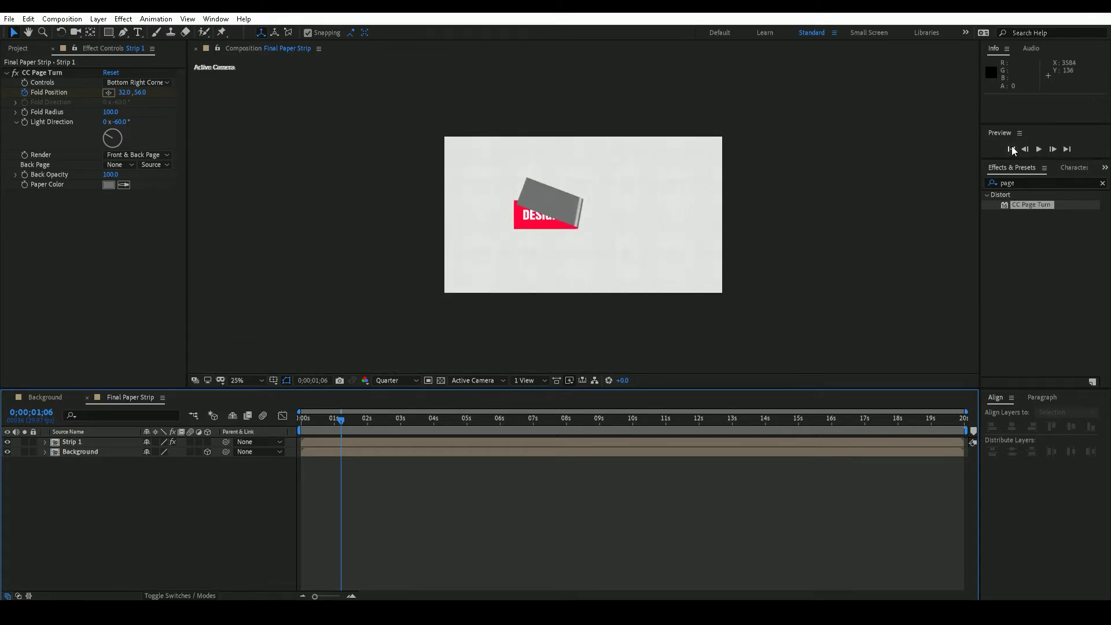
{"action": "left_click", "coordinate": [1039, 149]}
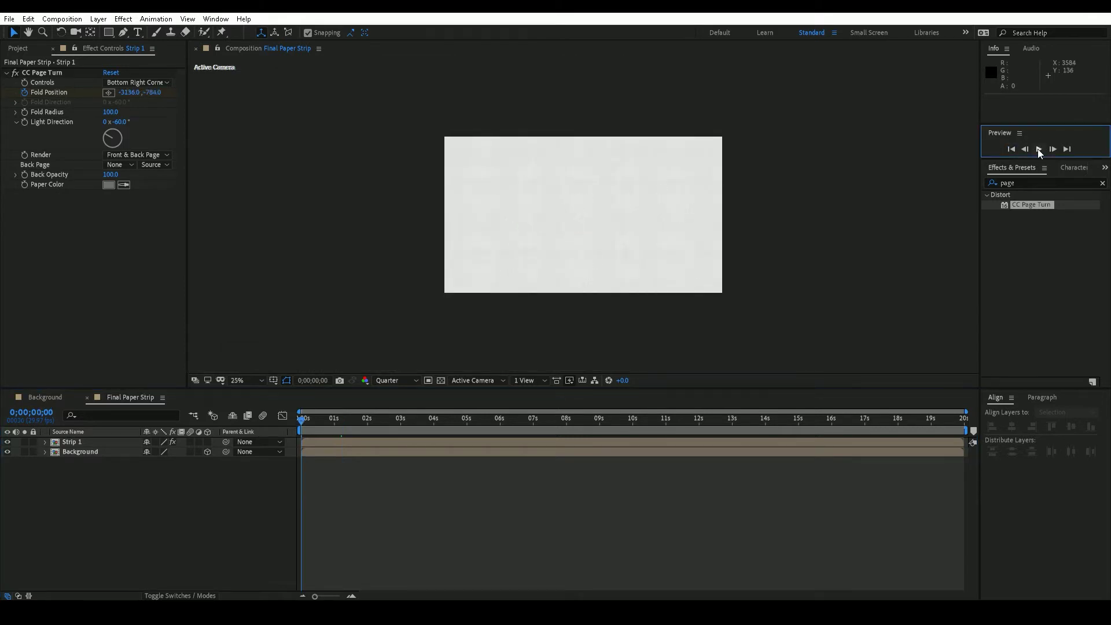
{"action": "left_click", "coordinate": [1039, 149]}
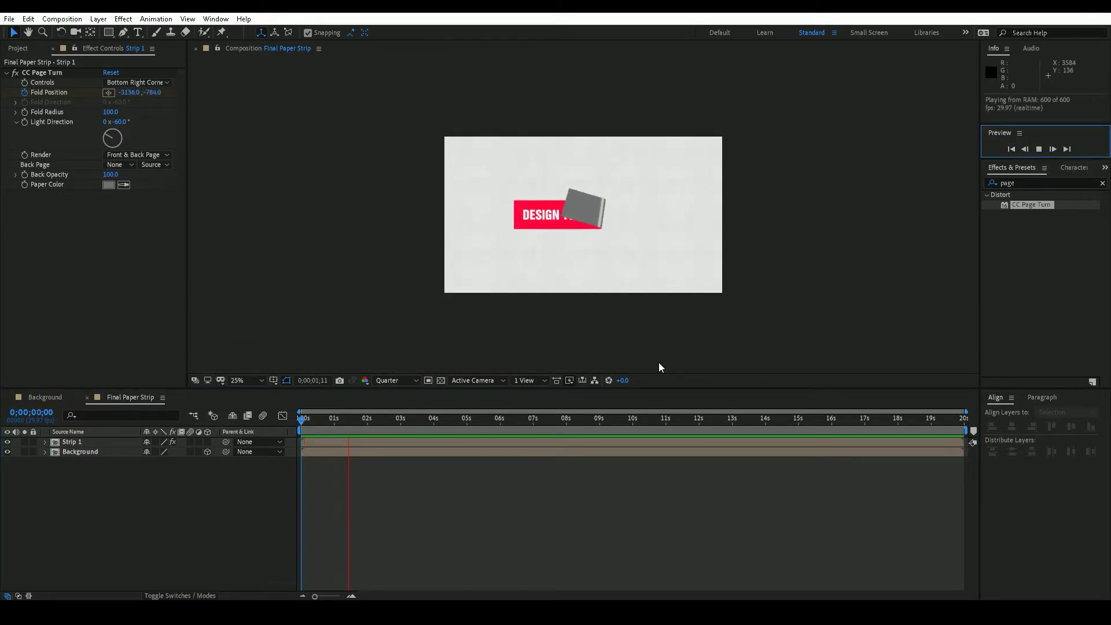
{"action": "left_click", "coordinate": [302, 483]}
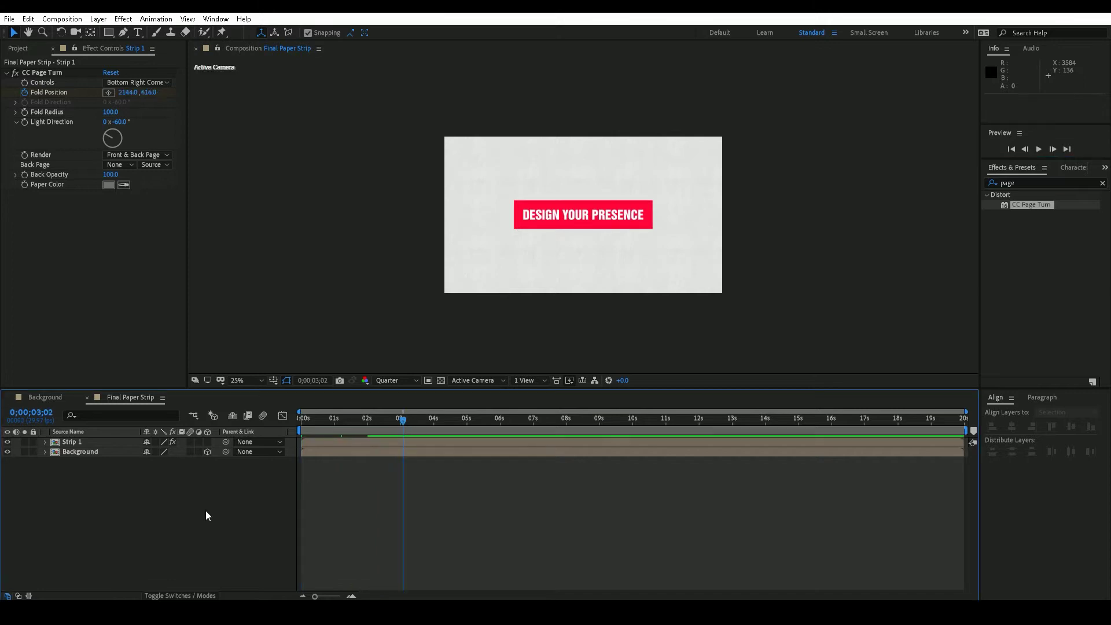
Make the Strip 1 layer 3D and duplicate it four times
{"action": "left_click", "coordinate": [95, 441]}
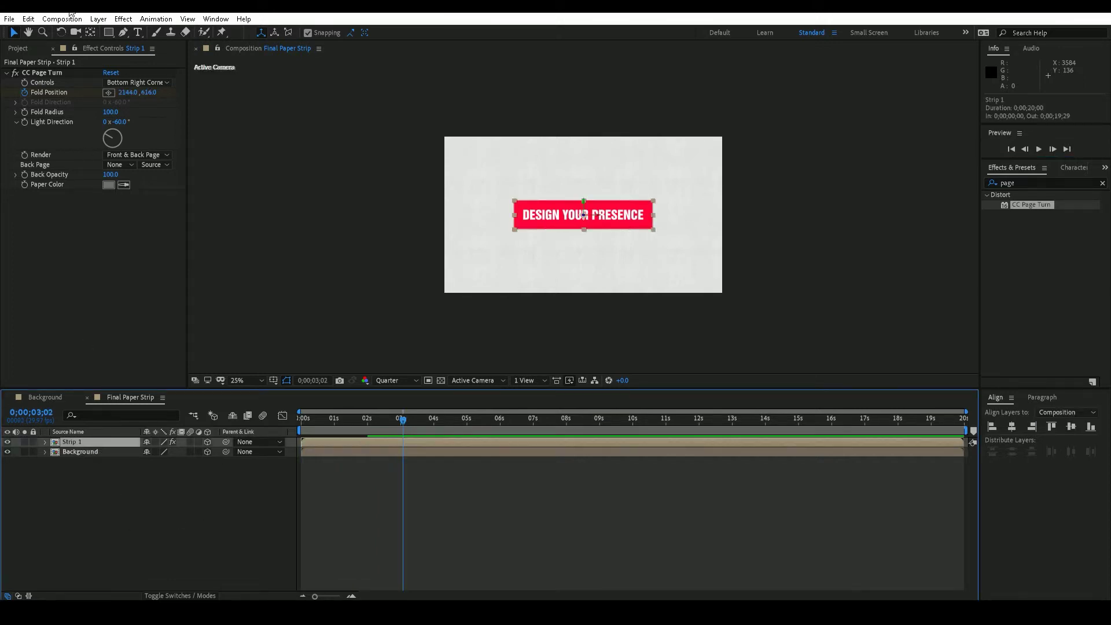
{"action": "left_click", "coordinate": [28, 18]}
{"action": "left_click", "coordinate": [52, 167]}
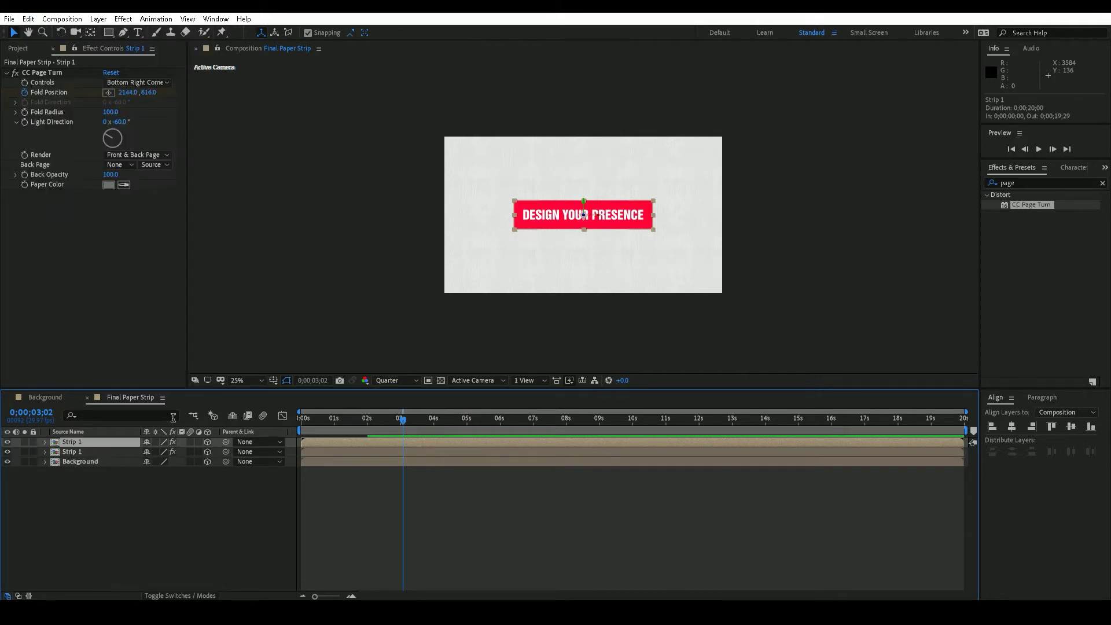
{"action": "key", "text": "ctrl+d"}
{"action": "key", "text": "ctrl+d"}
{"action": "key", "text": "ctrl+d"}
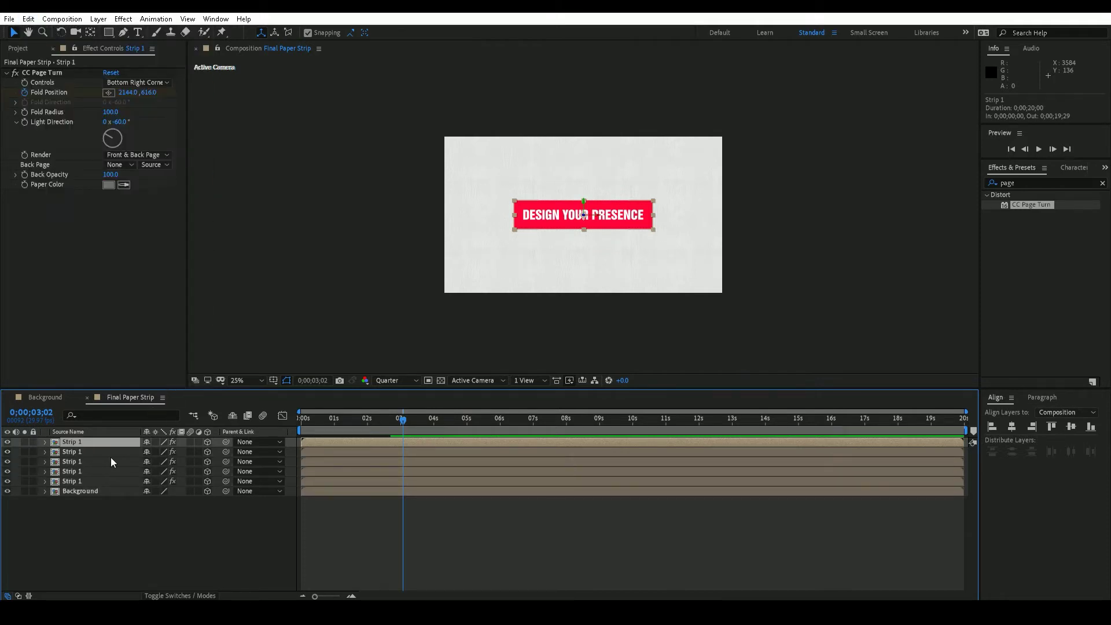
Duplicate the Strip 1 composition four times in the project
{"action": "left_click", "coordinate": [96, 534]}
{"action": "left_click", "coordinate": [6, 73]}
{"action": "left_click", "coordinate": [18, 48]}
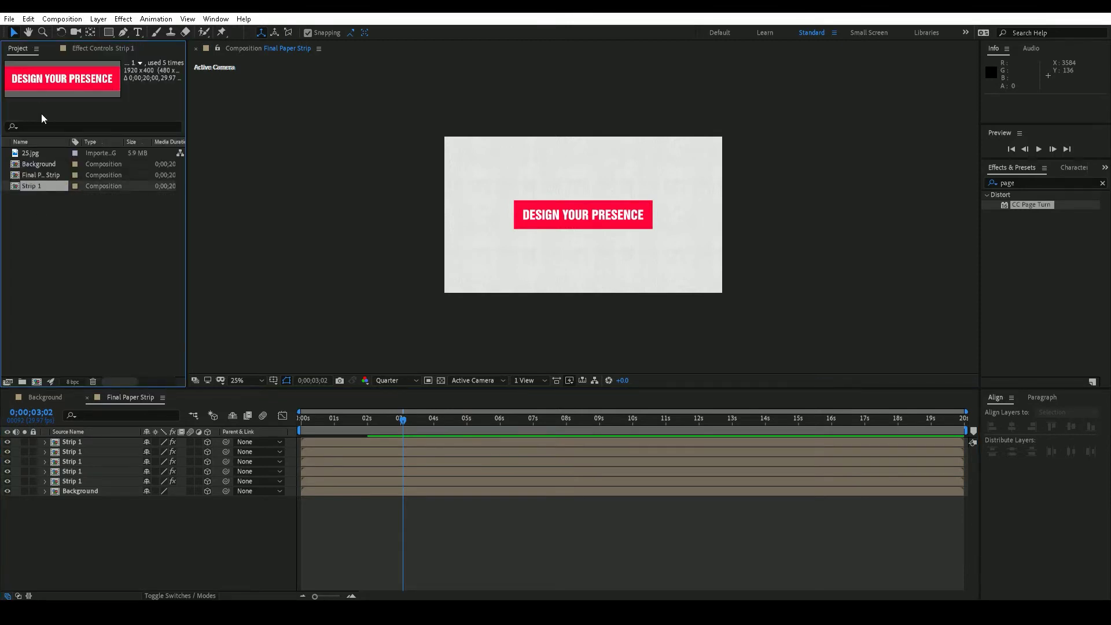
{"action": "left_click", "coordinate": [28, 19]}
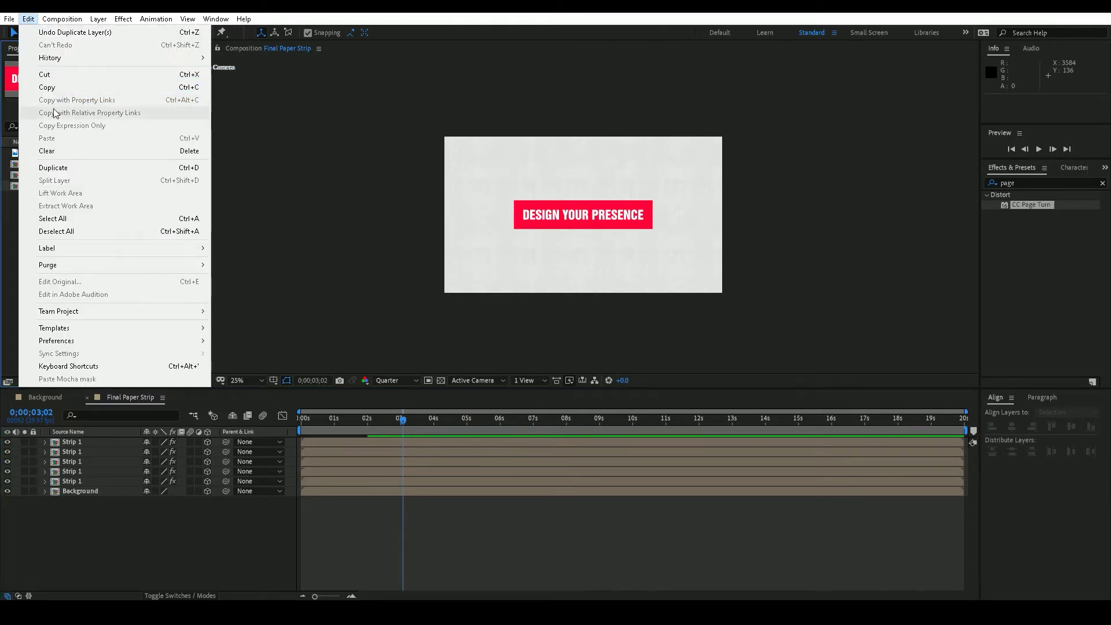
{"action": "left_click", "coordinate": [71, 166]}
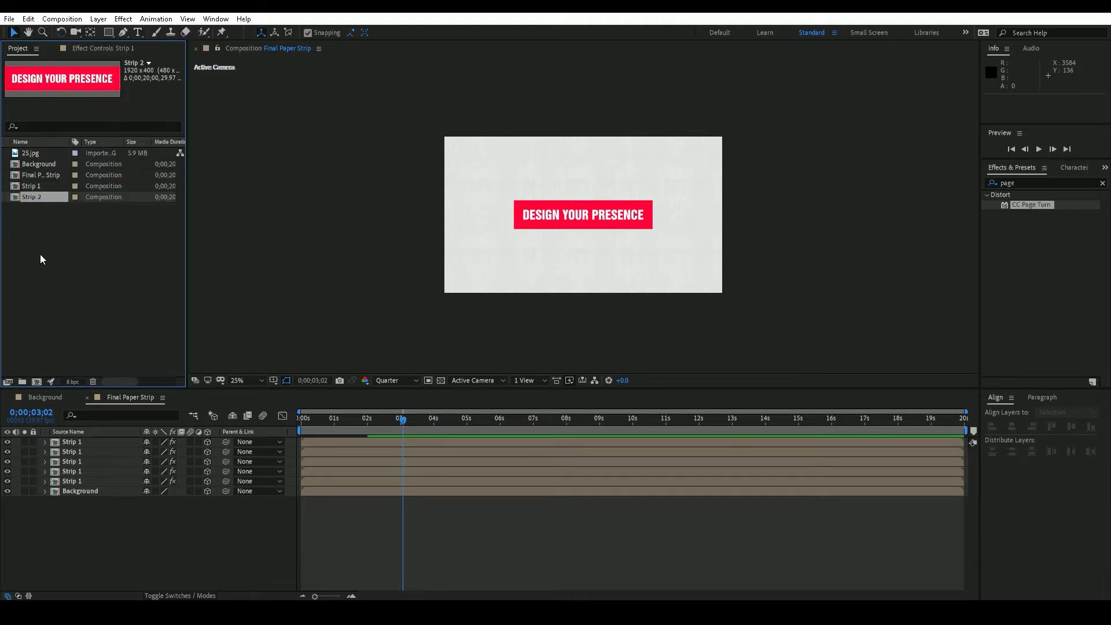
{"action": "left_click", "coordinate": [55, 197]}
{"action": "key", "text": "ctrl+d"}
{"action": "key", "text": "ctrl+d"}
{"action": "key", "text": "ctrl+d"}
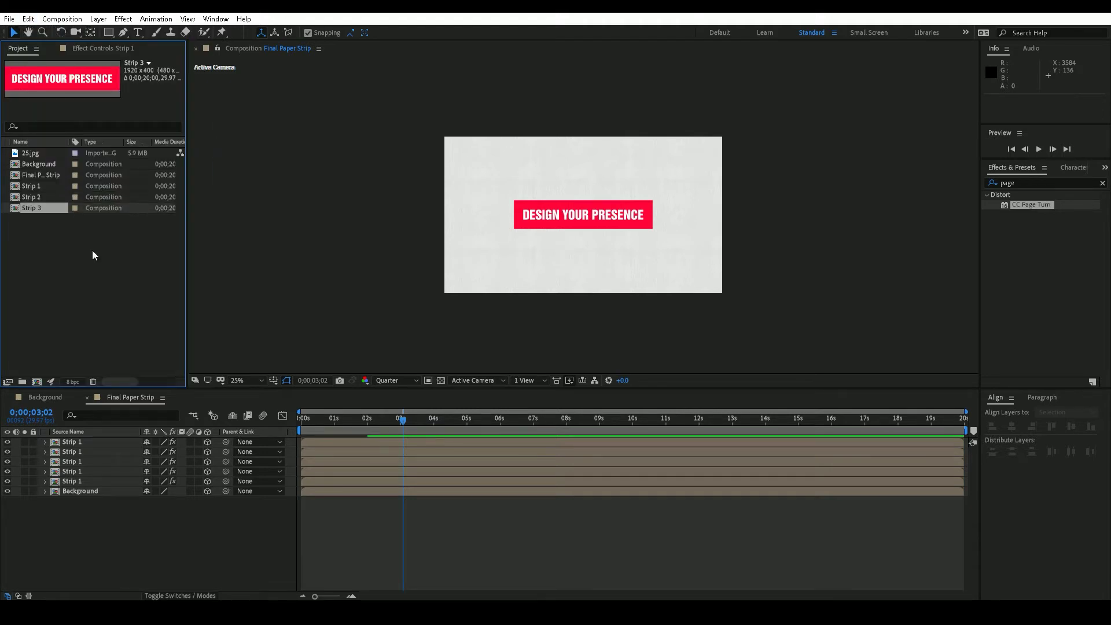
{"action": "left_click", "coordinate": [47, 270]}
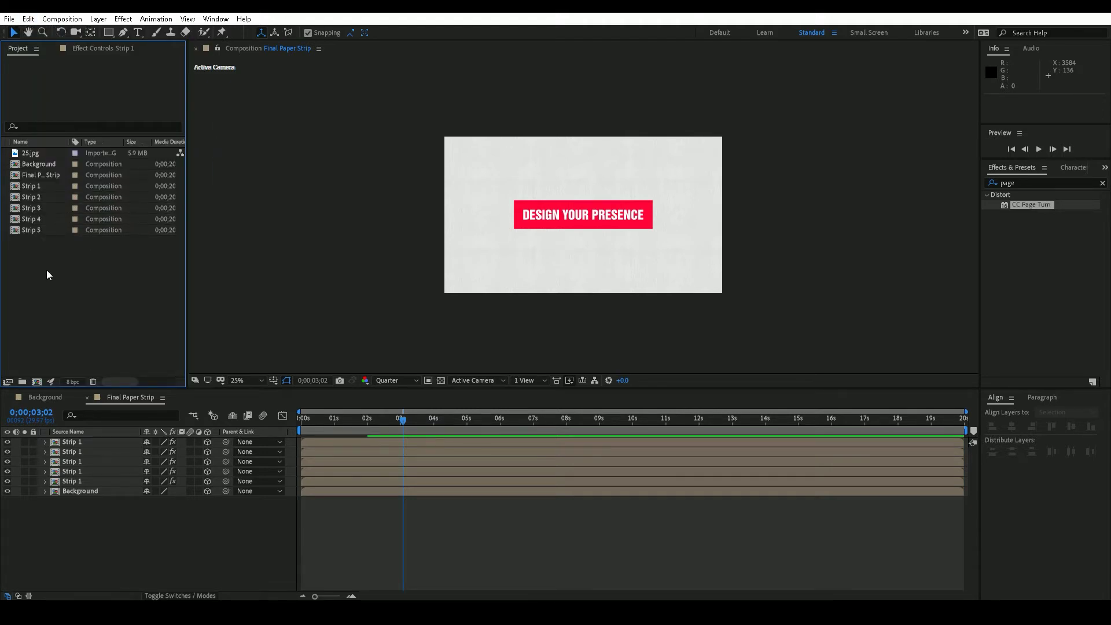
Replace the sources of the four upper Strip 1 layers with Strip 2, 3, 4 and 5, ascending from the lowest copy
{"action": "left_click", "coordinate": [82, 481]}
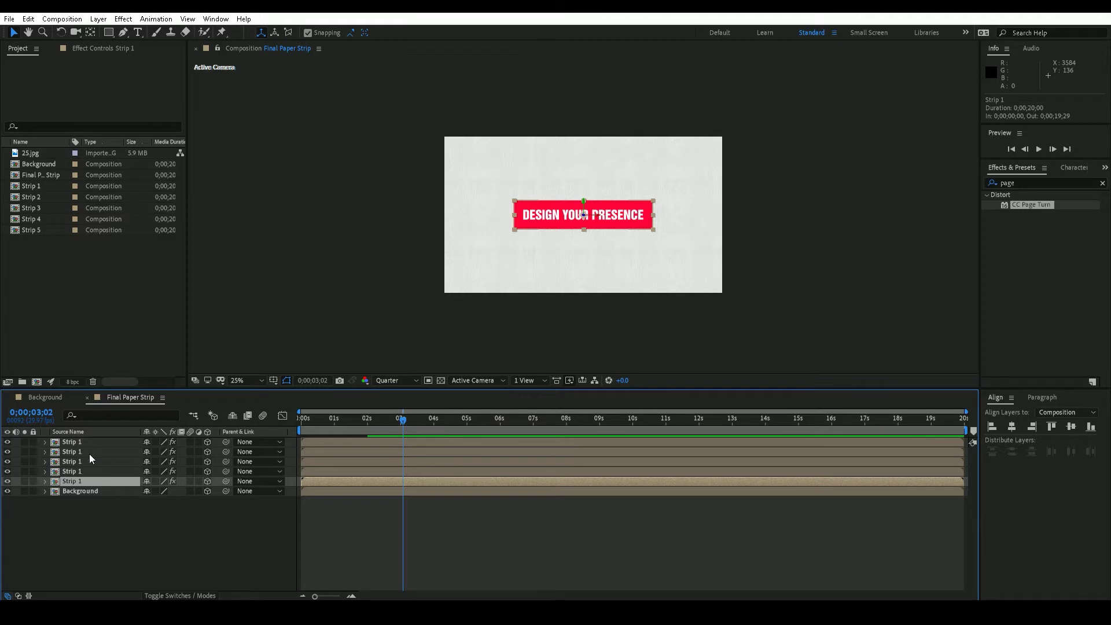
{"action": "left_click", "coordinate": [85, 468]}
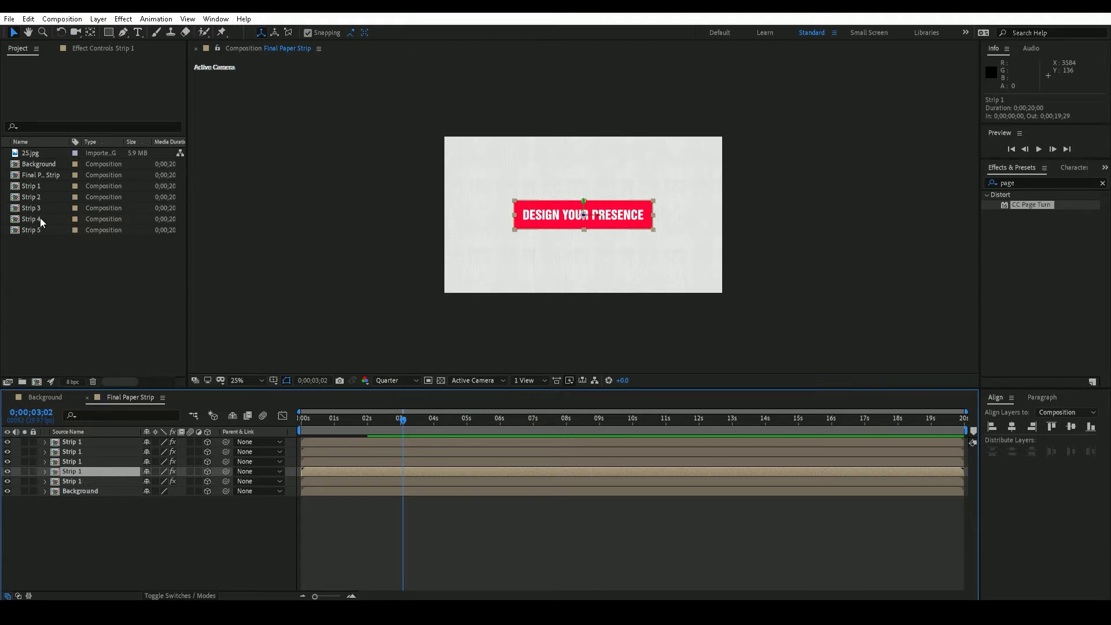
{"action": "left_click_drag", "start_coordinate": [43, 197], "coordinate": [102, 473]}
{"action": "left_click", "coordinate": [96, 458]}
{"action": "left_click_drag", "start_coordinate": [47, 210], "coordinate": [92, 462]}
{"action": "left_click", "coordinate": [92, 452]}
{"action": "left_click_drag", "start_coordinate": [43, 218], "coordinate": [92, 449]}
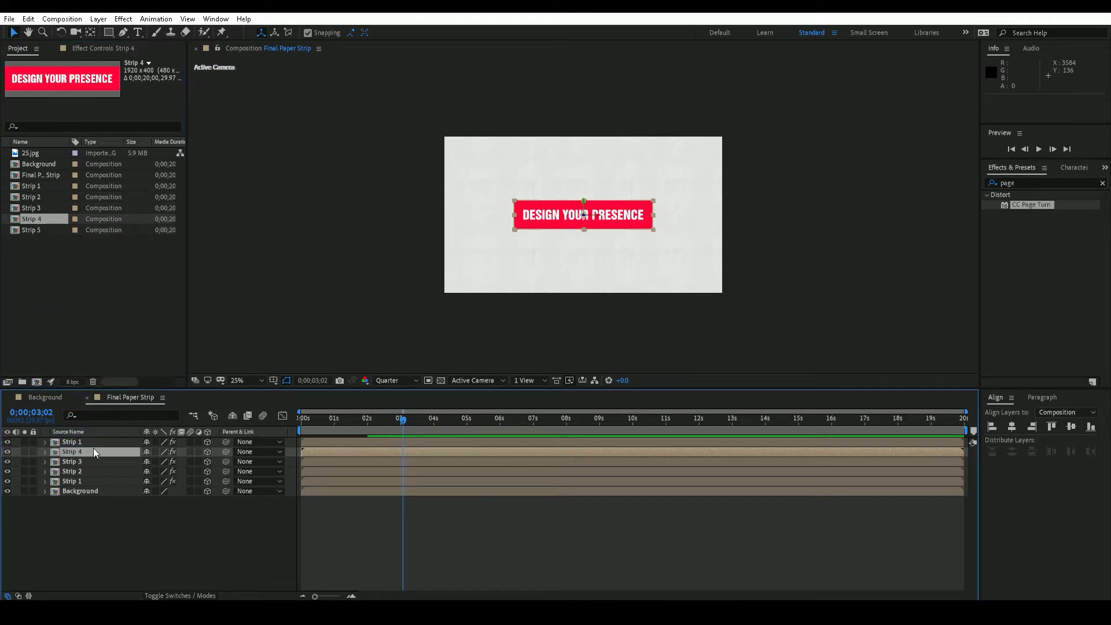
{"action": "left_click", "coordinate": [92, 443]}
{"action": "left_click_drag", "start_coordinate": [40, 232], "coordinate": [89, 441]}
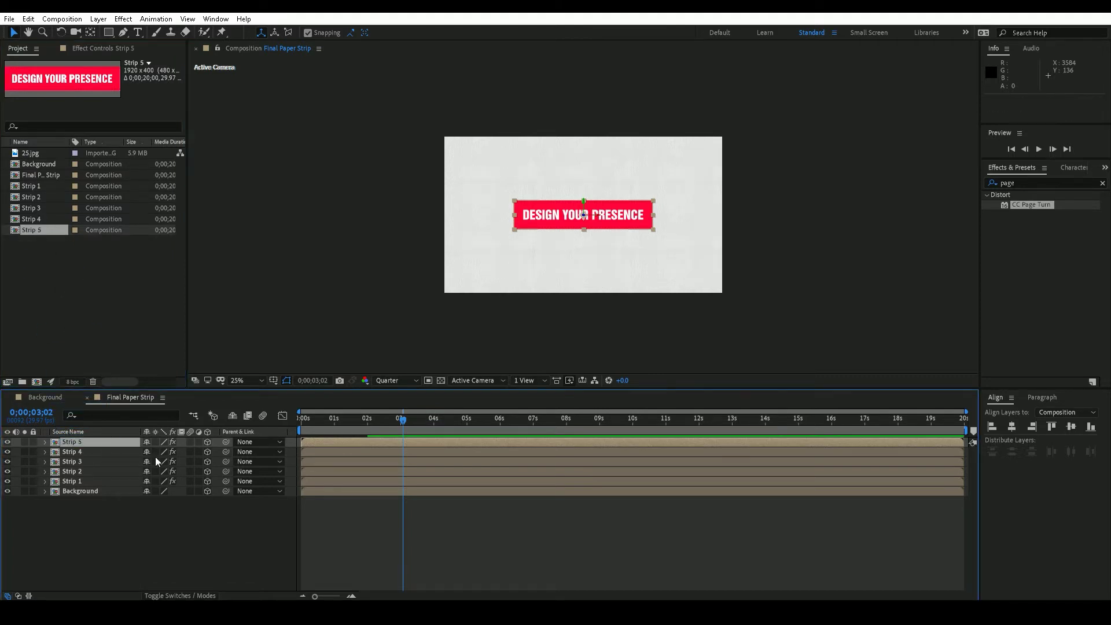
Reveal the scale of all five strip layers and set Strip 2's scale to 60%
{"action": "left_click_drag", "start_coordinate": [400, 420], "coordinate": [368, 444]}
{"action": "left_click", "coordinate": [79, 480]}
{"action": "left_click", "coordinate": [86, 443], "text": "shift"}
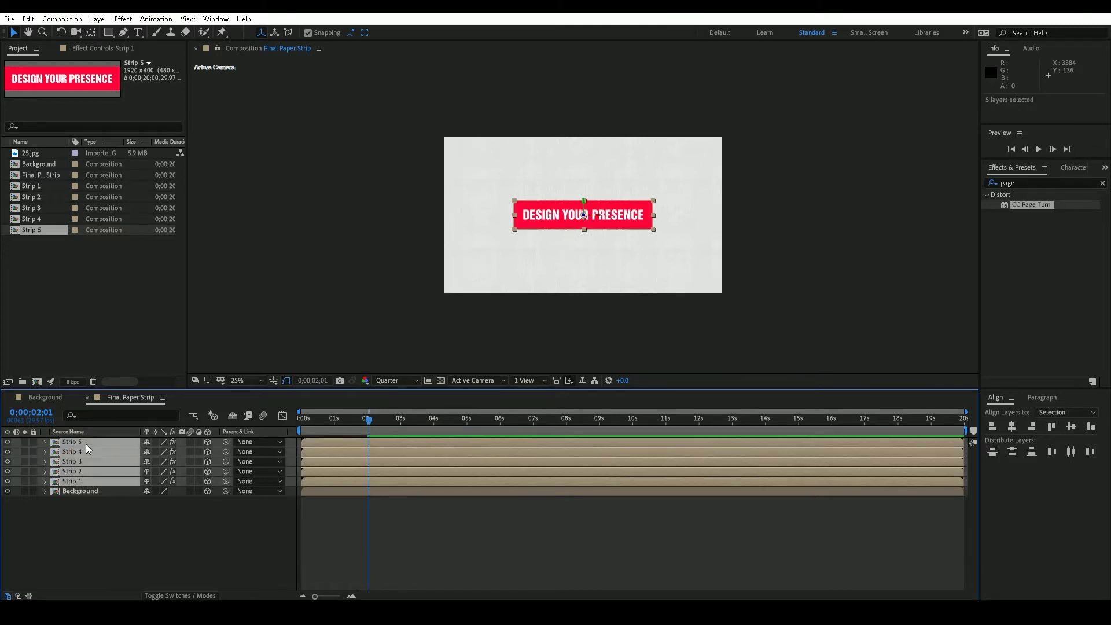
{"action": "key", "text": "s"}
{"action": "left_click", "coordinate": [152, 557]}
{"action": "left_click", "coordinate": [159, 510]}
{"action": "type", "text": "60"}
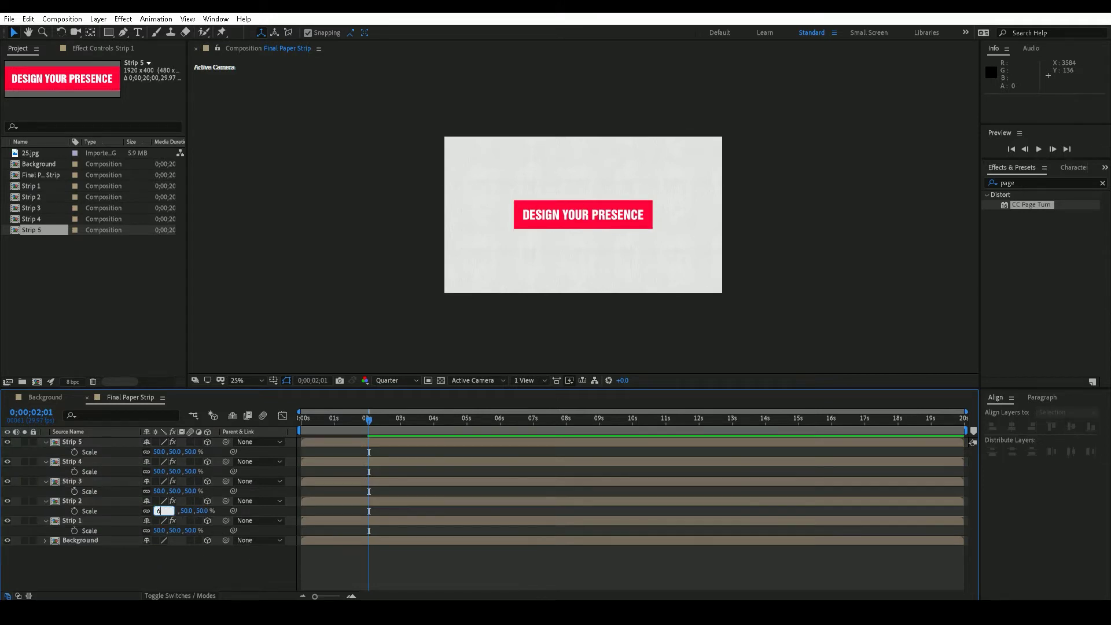
Set the scale of Strip 3, Strip 4 and Strip 5 to 70% and collapse the strip layers' properties
{"action": "key", "text": "shift+Tab"}
{"action": "key", "text": "shift+Tab"}
{"action": "key", "text": "shift+Tab"}
{"action": "key", "text": "shift+Tab"}
{"action": "key", "text": "Tab"}
{"action": "type", "text": "70"}
{"action": "key", "text": "shift+Tab"}
{"action": "key", "text": "shift+Tab"}
{"action": "key", "text": "shift+Tab"}
{"action": "type", "text": "70"}
{"action": "key", "text": "shift+Tab"}
{"action": "key", "text": "shift+Tab"}
{"action": "key", "text": "shift+Tab"}
{"action": "type", "text": "70"}
{"action": "key", "text": "Tab"}
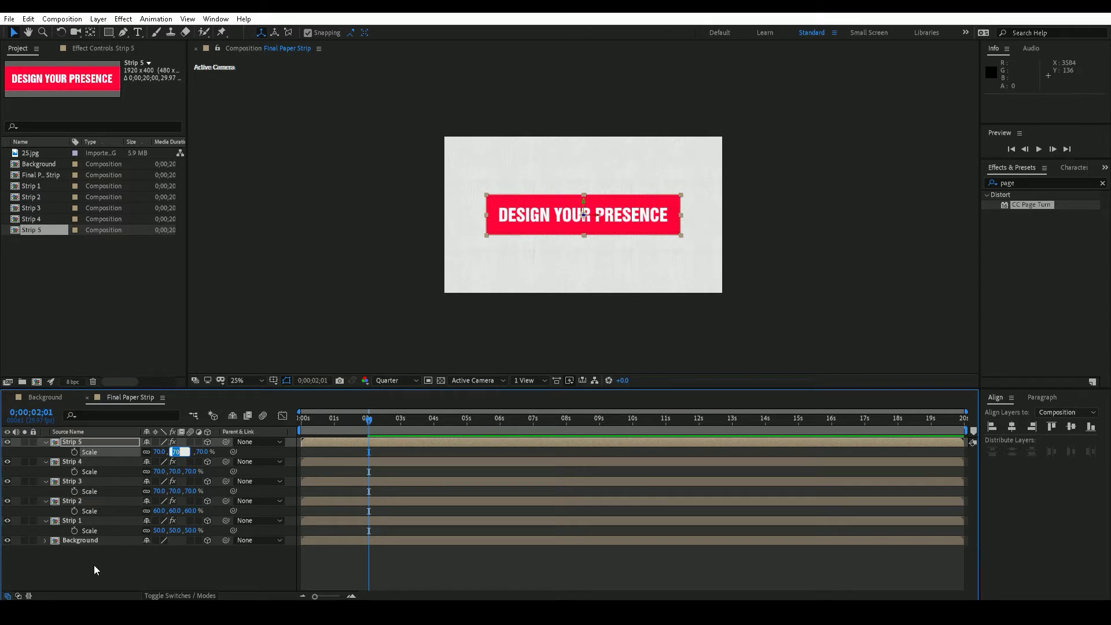
{"action": "left_click_drag", "start_coordinate": [93, 564], "coordinate": [93, 418]}
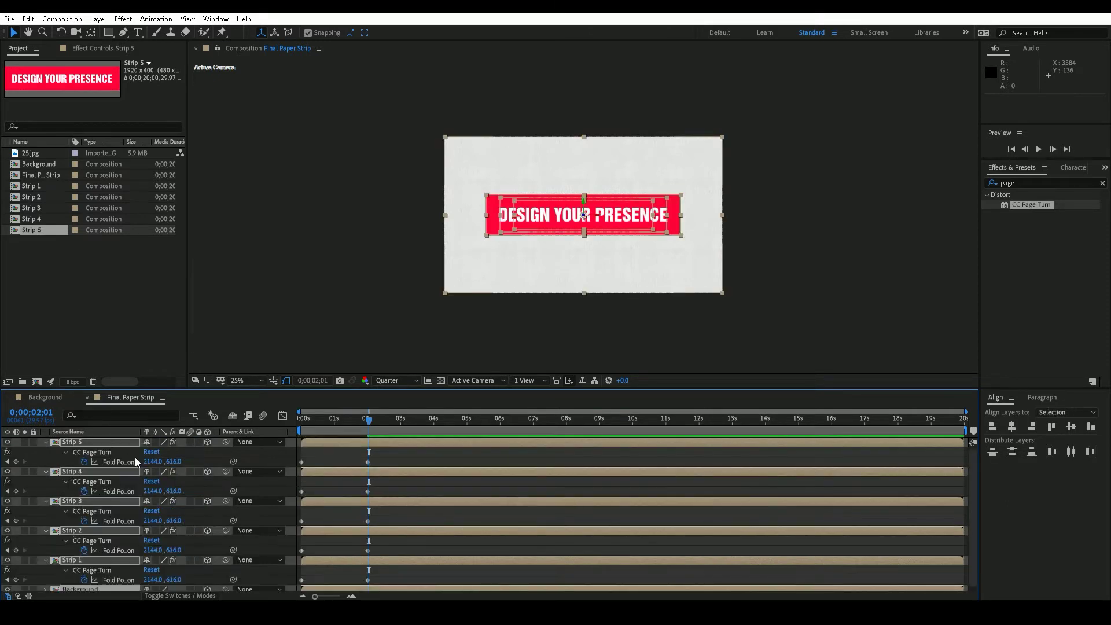
{"action": "key", "text": "s"}
{"action": "left_click", "coordinate": [227, 508]}
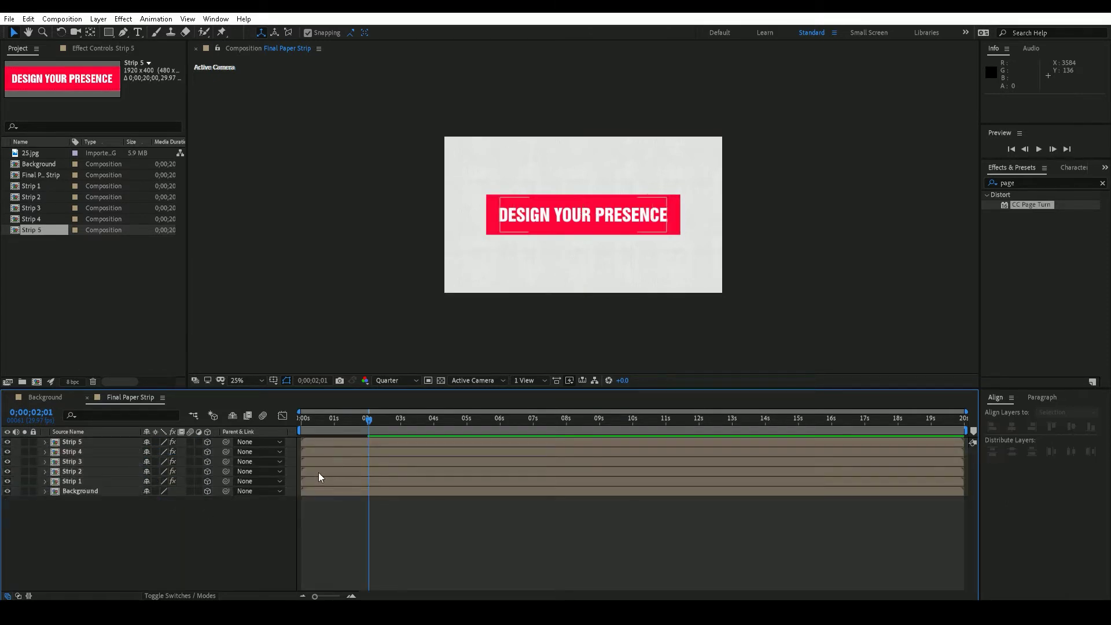
Stagger Strip 2, 3, 4 and 5 to start at about 2, 4, 6 and 8 seconds, and preview the sequence
{"action": "left_click", "coordinate": [1025, 149]}
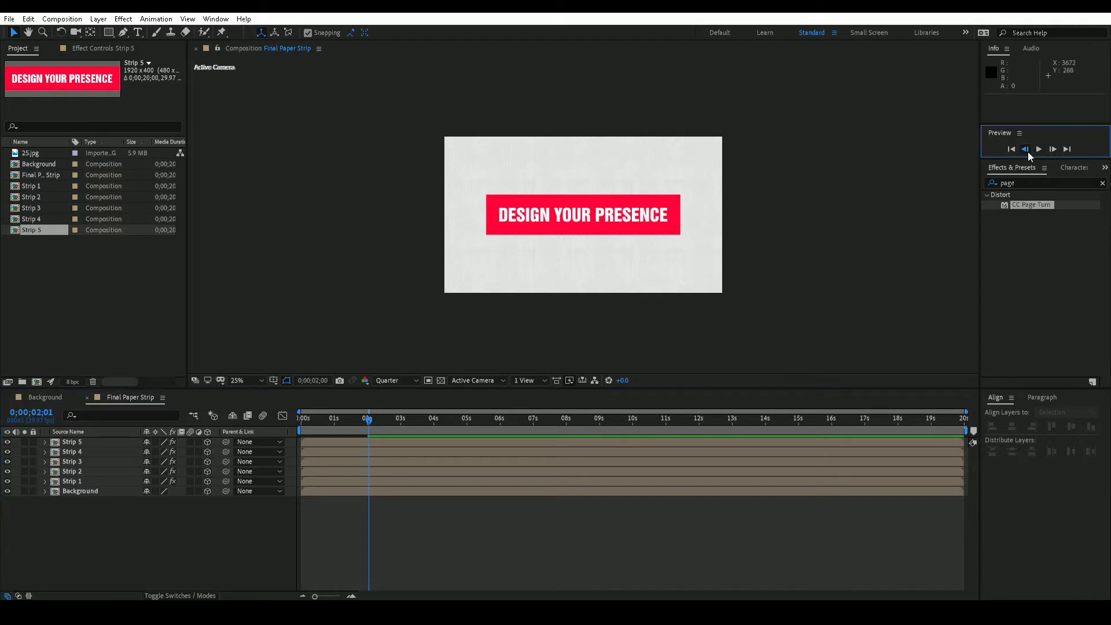
{"action": "left_click", "coordinate": [321, 474]}
{"action": "left_click_drag", "start_coordinate": [321, 473], "coordinate": [387, 474]}
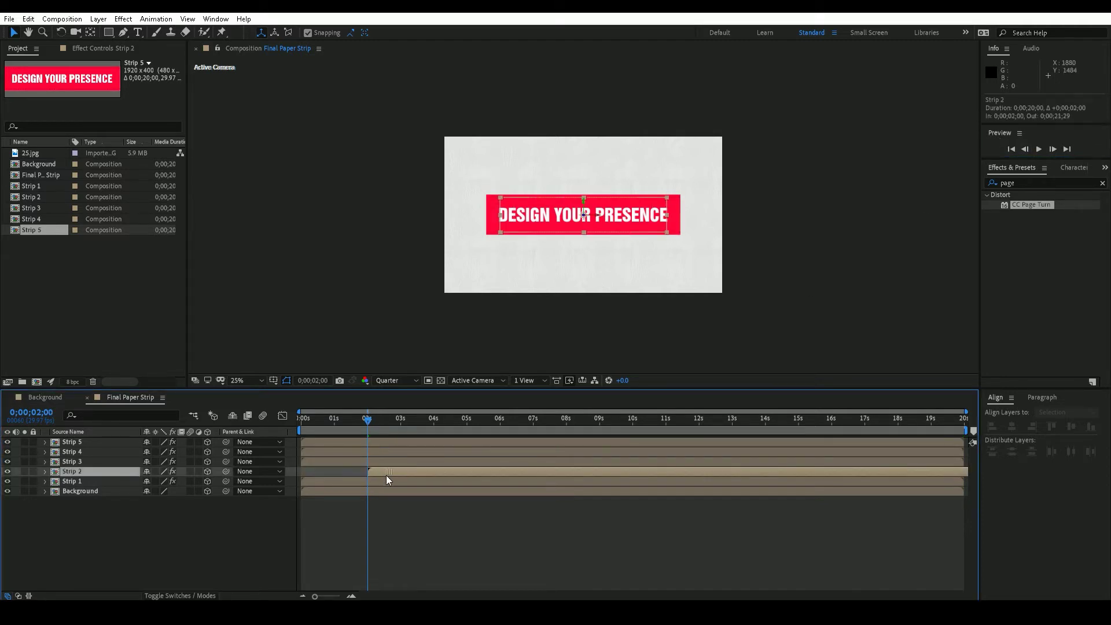
{"action": "left_click_drag", "start_coordinate": [368, 427], "coordinate": [432, 443]}
{"action": "left_click_drag", "start_coordinate": [324, 461], "coordinate": [501, 440]}
{"action": "key", "text": "space"}
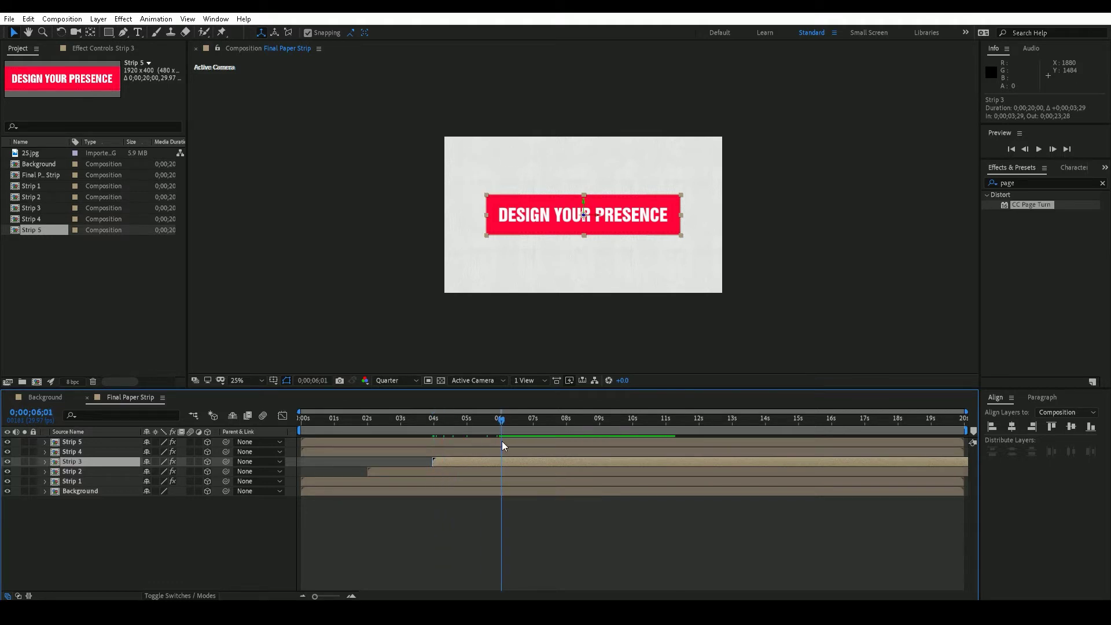
{"action": "left_click_drag", "start_coordinate": [331, 452], "coordinate": [567, 435]}
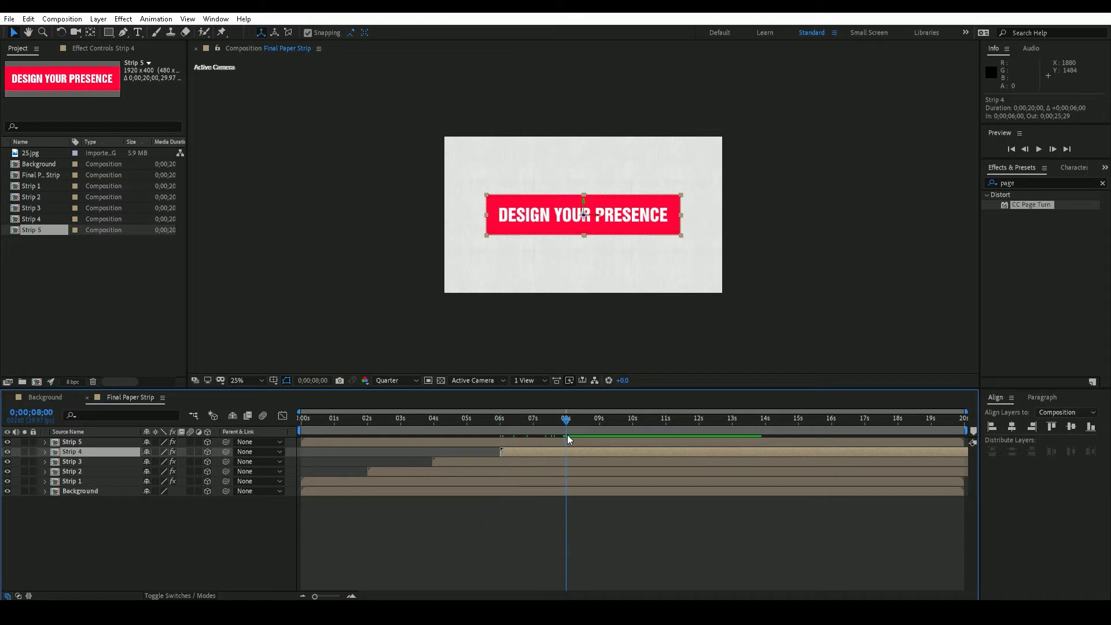
{"action": "left_click_drag", "start_coordinate": [313, 442], "coordinate": [559, 445]}
{"action": "left_click", "coordinate": [1039, 148]}
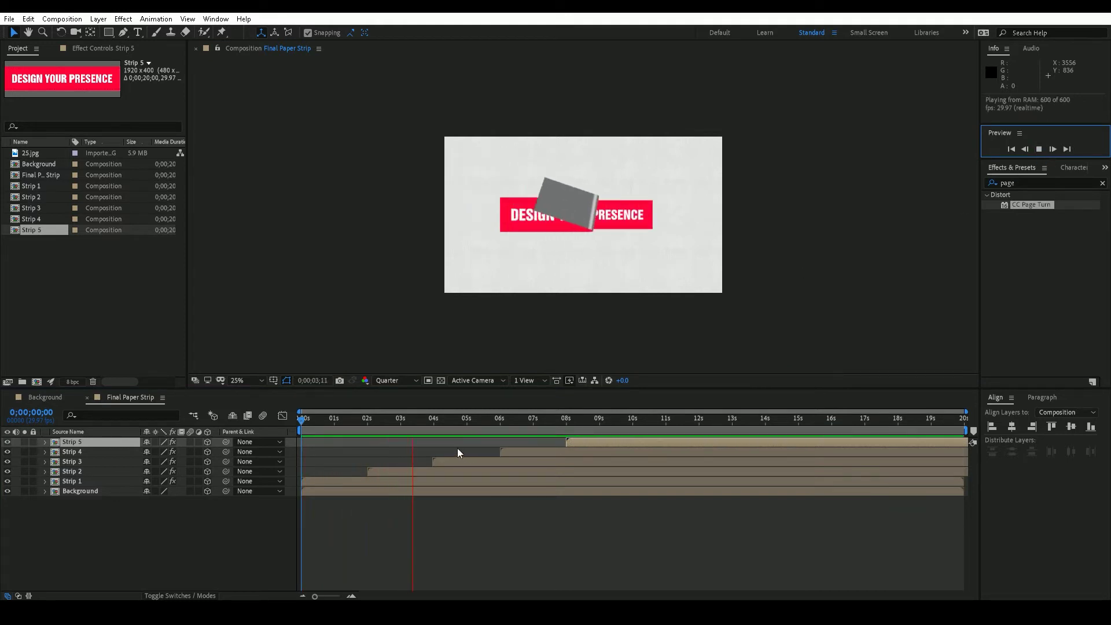
Open the Strip 2 composition and change Shape Layer 1's fill to bright blue 04A9FF
{"action": "left_click", "coordinate": [400, 418]}
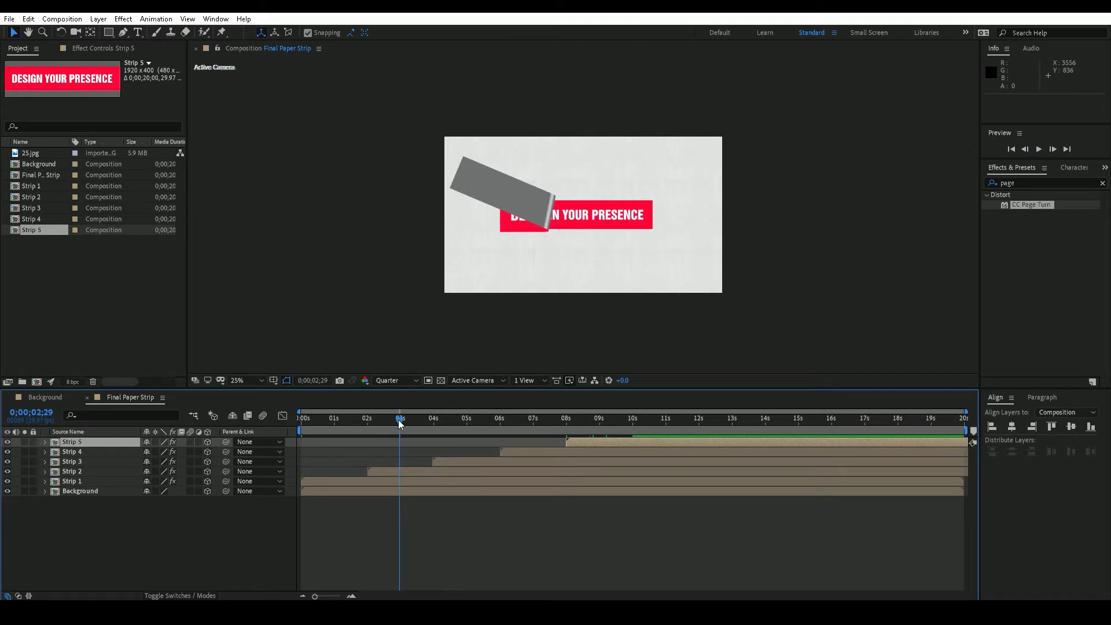
{"action": "left_click", "coordinate": [85, 471]}
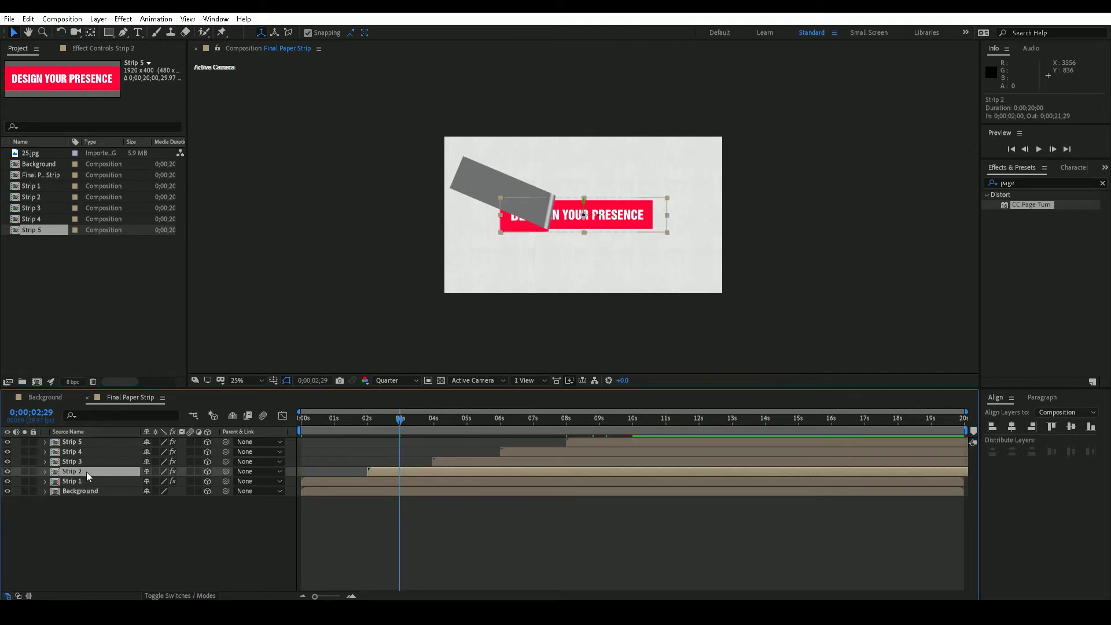
{"action": "double_click", "coordinate": [85, 471]}
{"action": "left_click", "coordinate": [117, 470]}
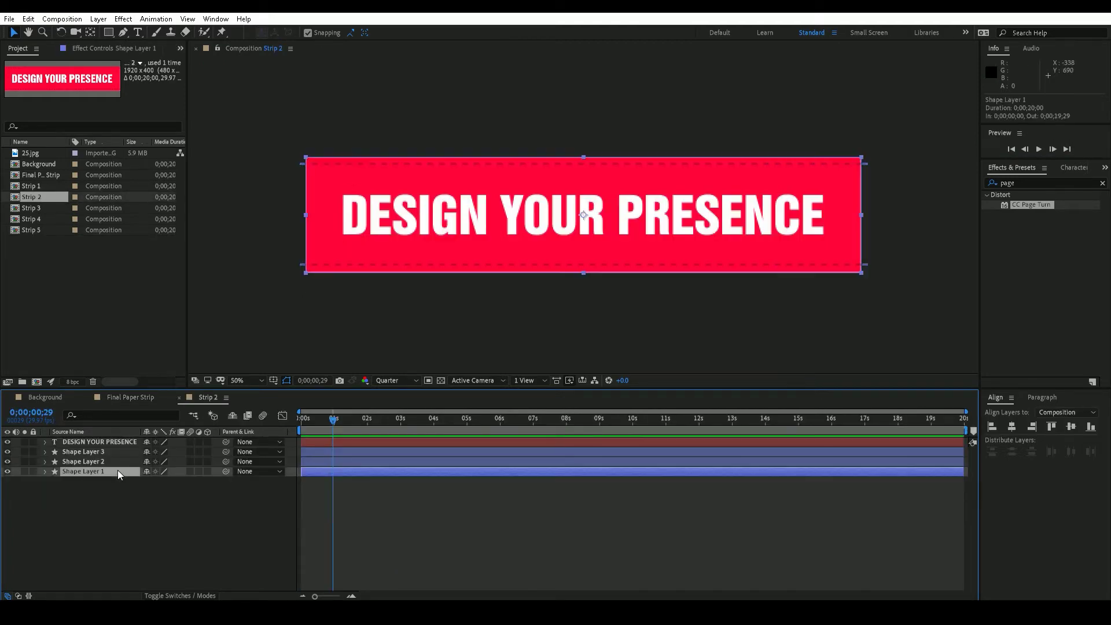
{"action": "left_click", "coordinate": [403, 33]}
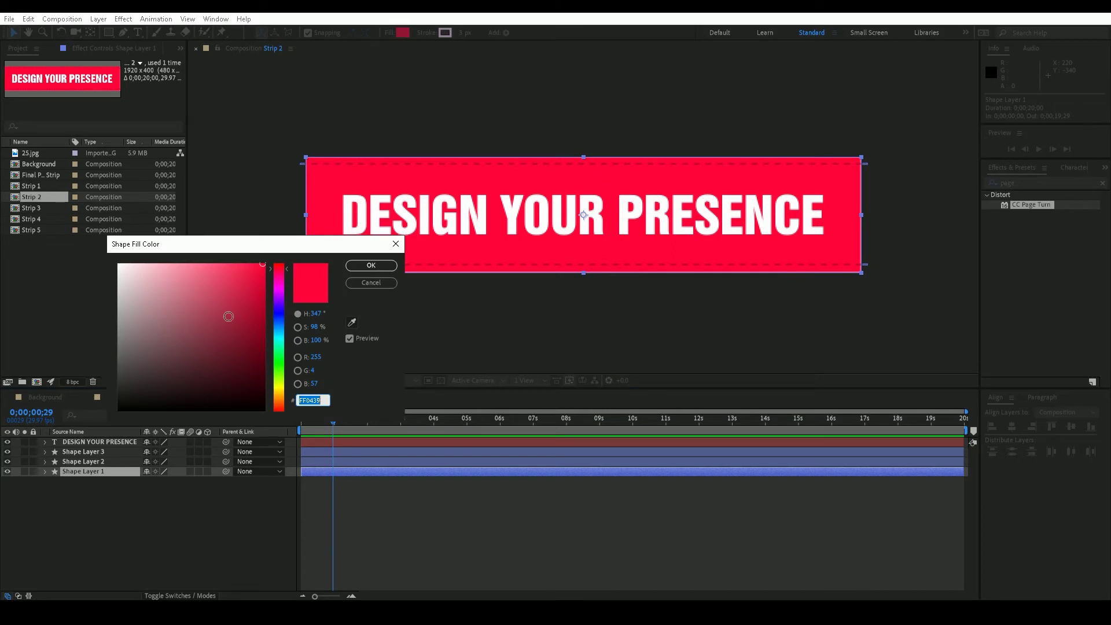
{"action": "left_click", "coordinate": [280, 329]}
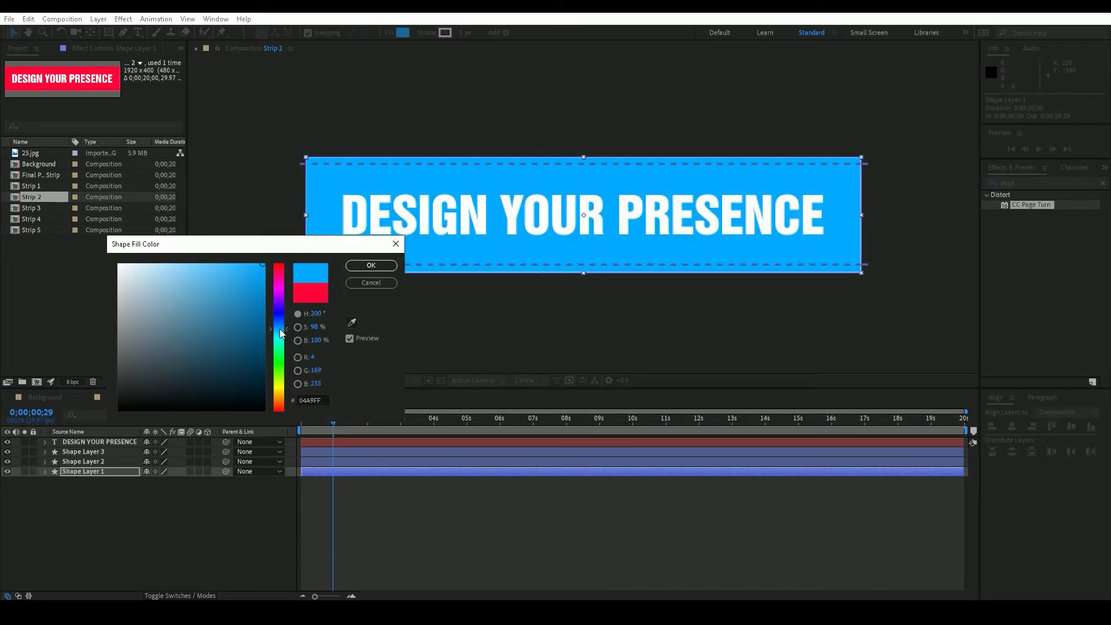
{"action": "left_click", "coordinate": [362, 267]}
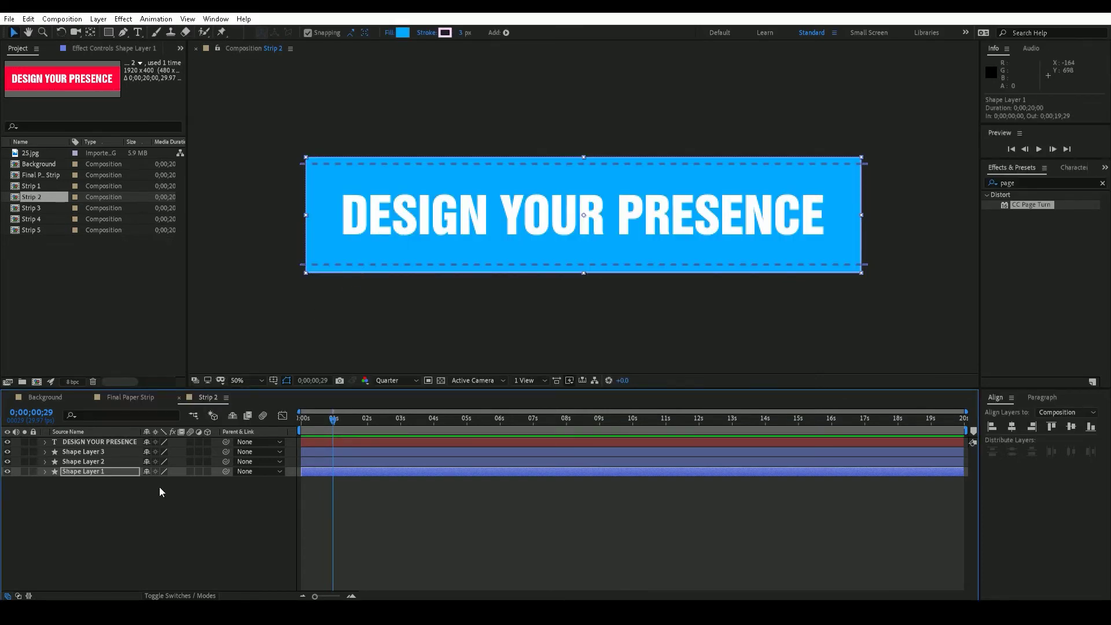
{"action": "left_click", "coordinate": [159, 488]}
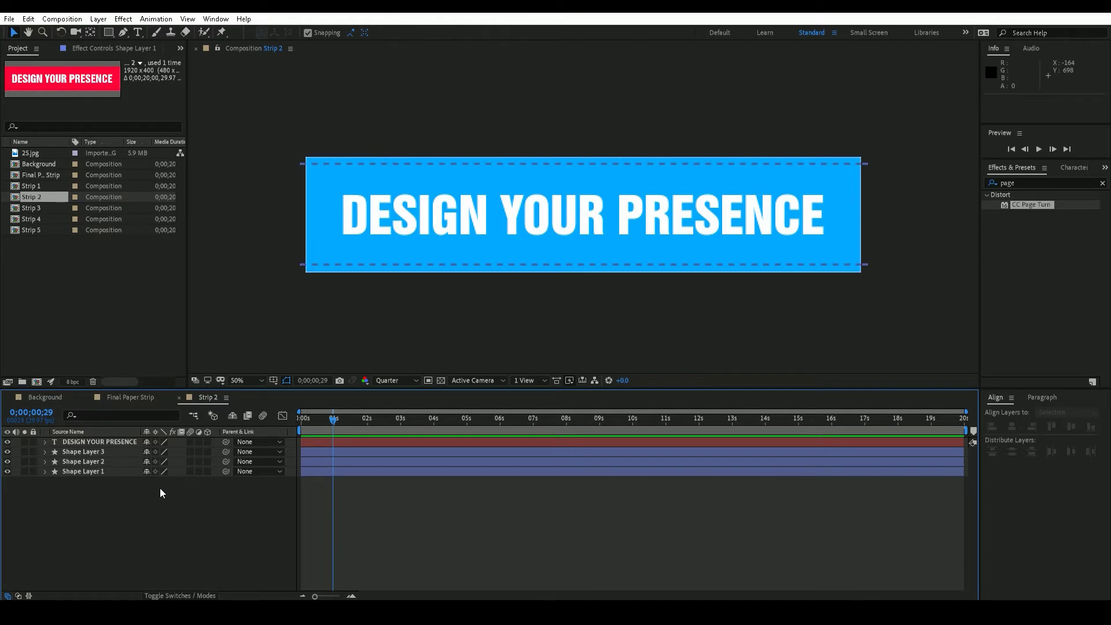
Change the stroke color of both dashed lines, Shape Layers 2 and 3, to dark blue 00416F
{"action": "left_click", "coordinate": [99, 450]}
{"action": "left_click", "coordinate": [102, 461], "text": "shift"}
{"action": "left_click", "coordinate": [446, 33]}
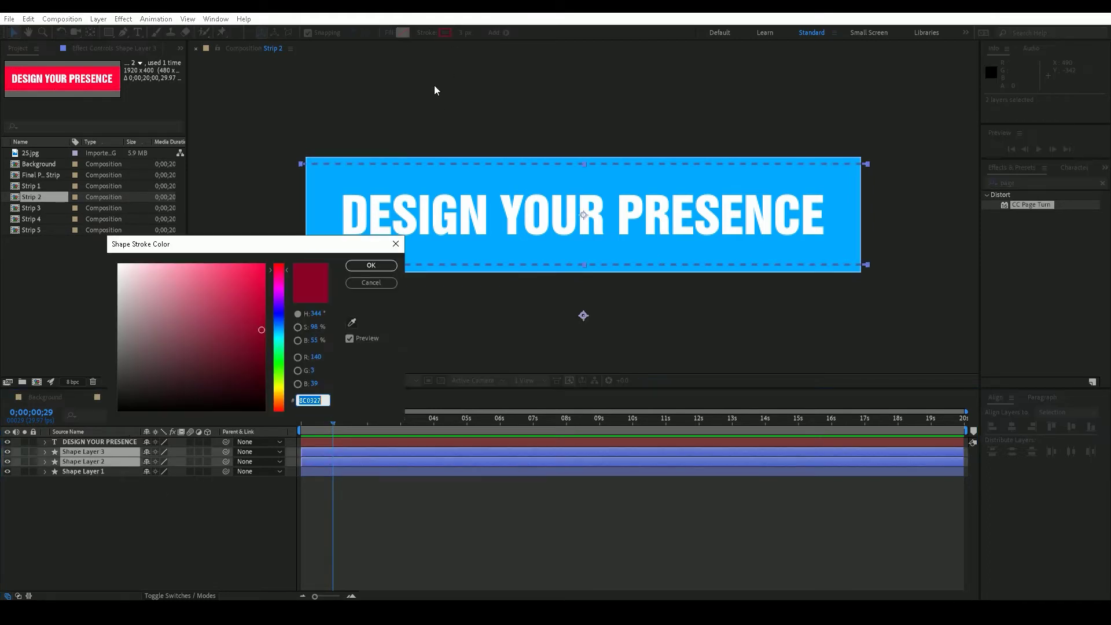
{"action": "left_click", "coordinate": [279, 327]}
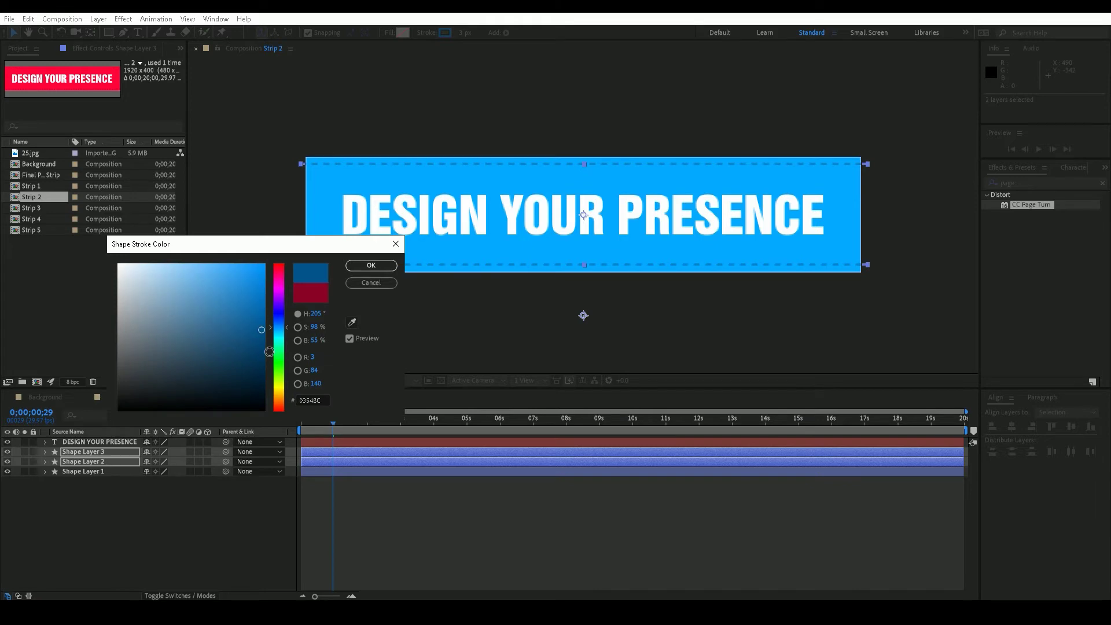
{"action": "left_click", "coordinate": [371, 265]}
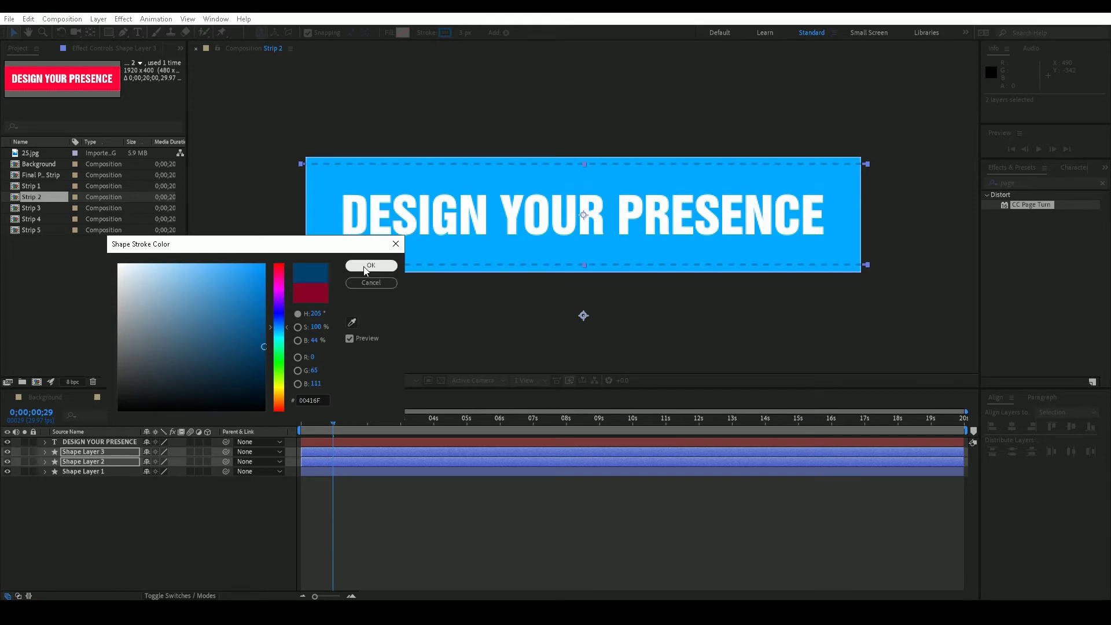
Close the Background composition's timeline and return to the Final Paper Strip composition
{"action": "left_click", "coordinate": [70, 395]}
{"action": "right_click", "coordinate": [75, 396]}
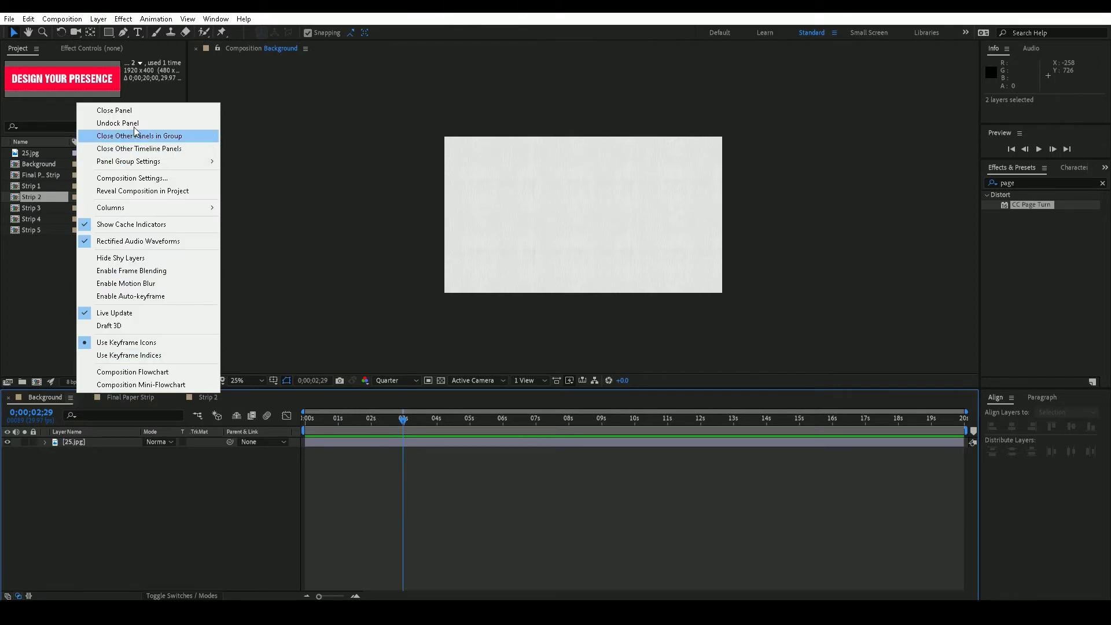
{"action": "left_click", "coordinate": [133, 109]}
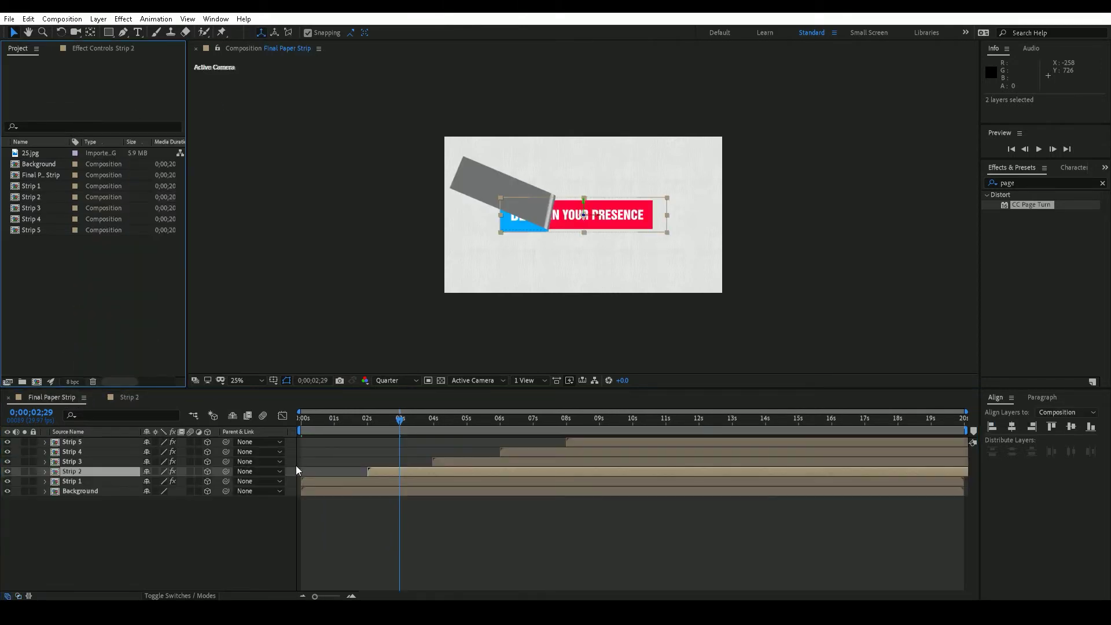
Set the Z rotation of the Strip 2 layer to 5° with its page turn nearly unfolded, and collapse its properties
{"action": "left_click_drag", "start_coordinate": [402, 426], "coordinate": [427, 427]}
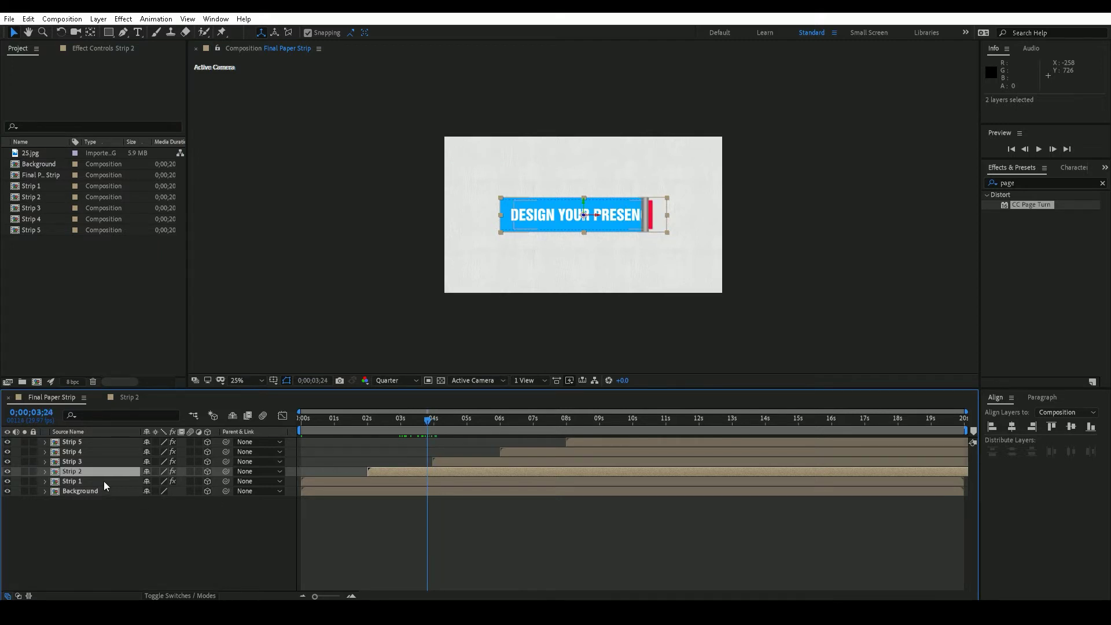
{"action": "key", "text": "r"}
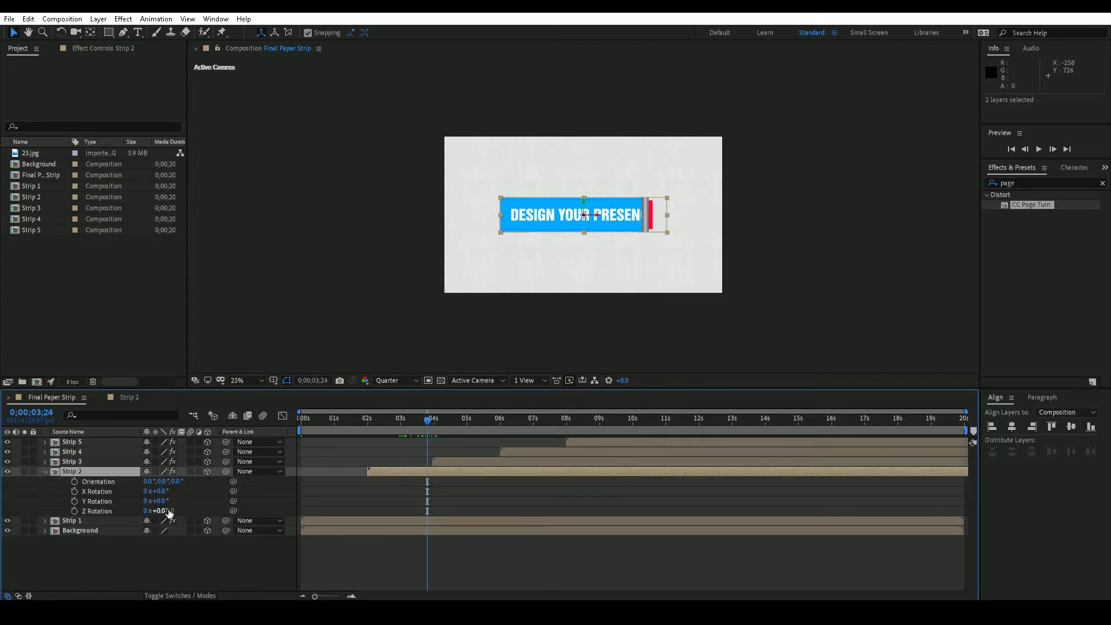
{"action": "left_click_drag", "start_coordinate": [167, 511], "coordinate": [172, 506]}
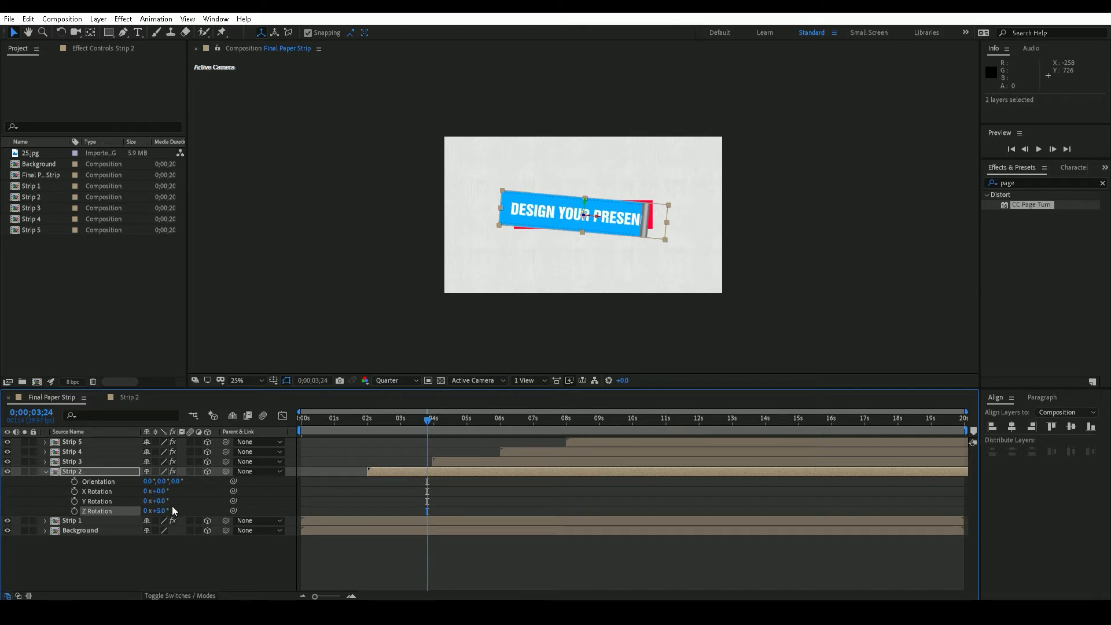
{"action": "left_click", "coordinate": [46, 471]}
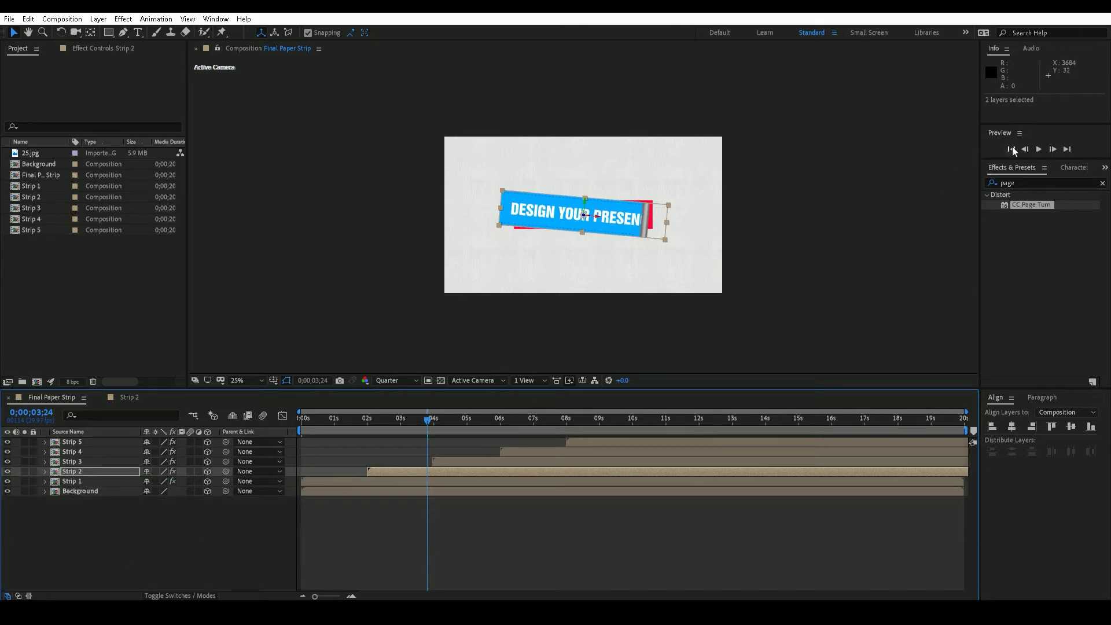
Preview the Final Paper Strip animation and move the current time to 0;00;05;03, where Strip 3 is unfolding
{"action": "left_click", "coordinate": [1038, 150]}
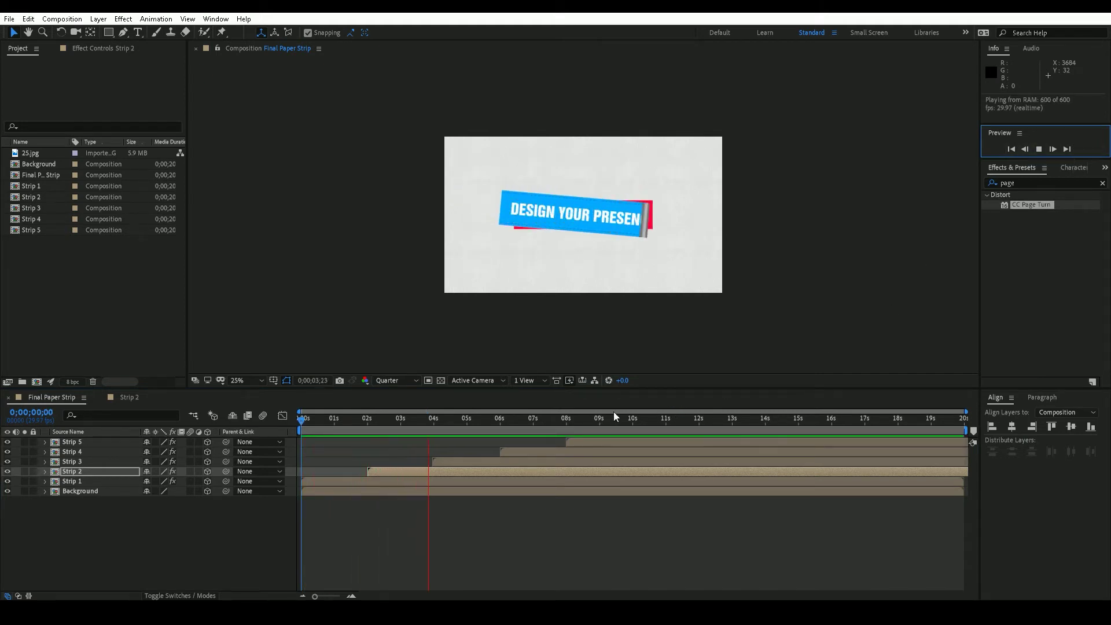
{"action": "left_click", "coordinate": [470, 423]}
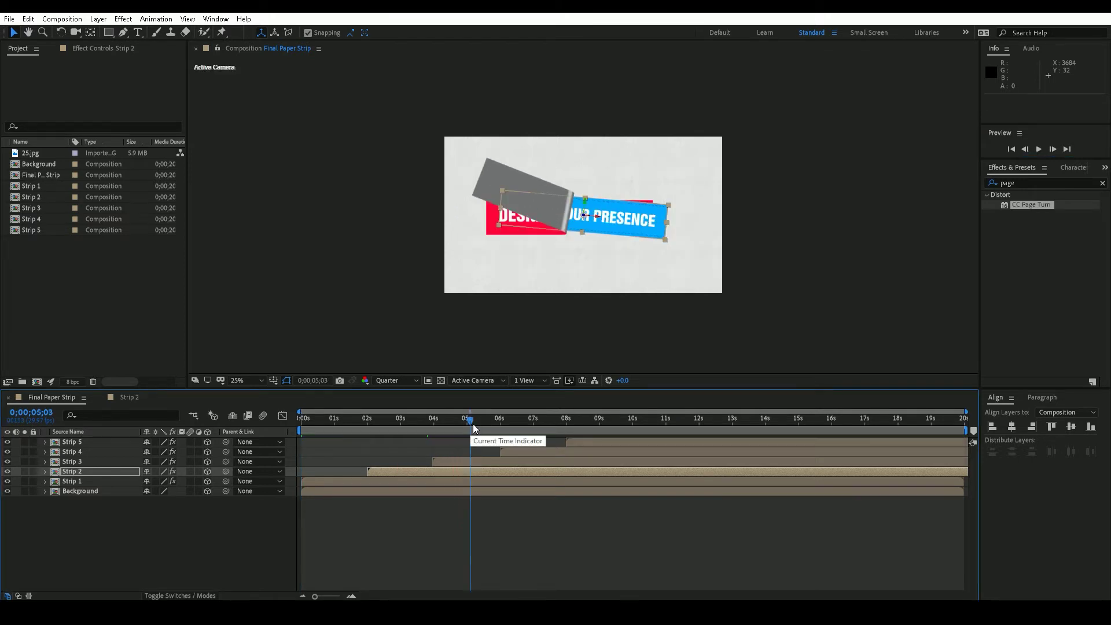
Open the Strip 3 composition and change Shape Layer 1's fill color to magenta
{"action": "double_click", "coordinate": [95, 461]}
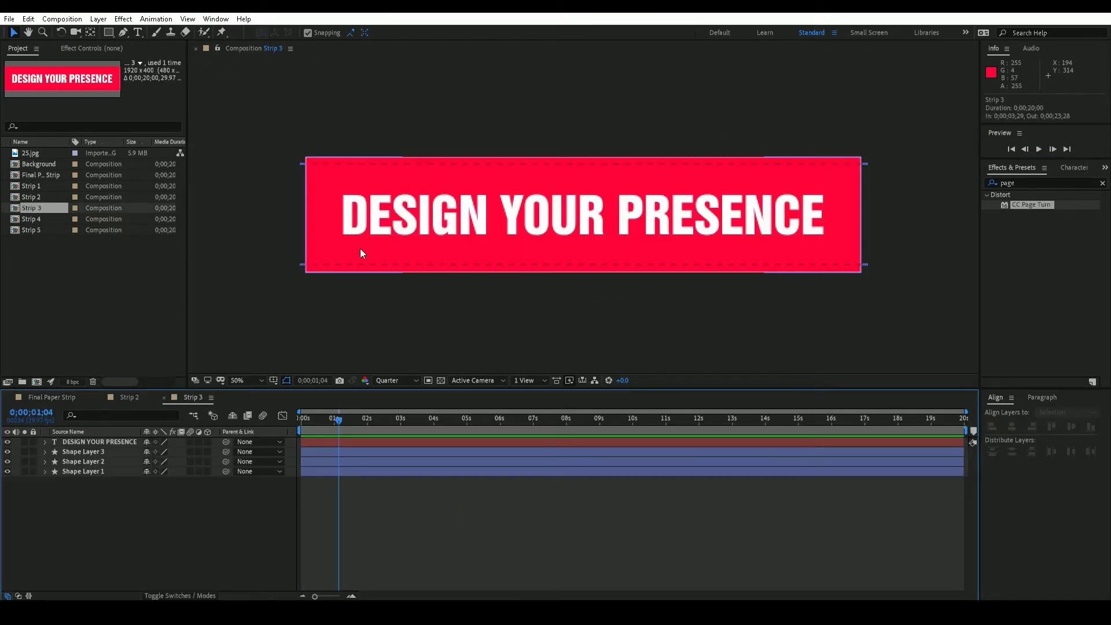
{"action": "left_click", "coordinate": [130, 470]}
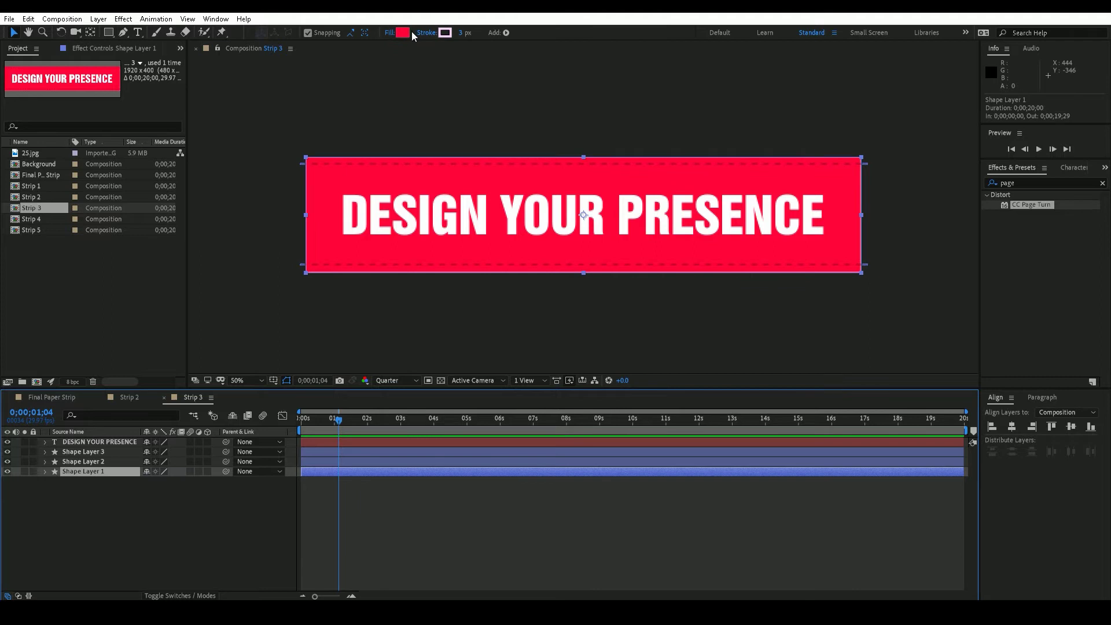
{"action": "left_click", "coordinate": [402, 32]}
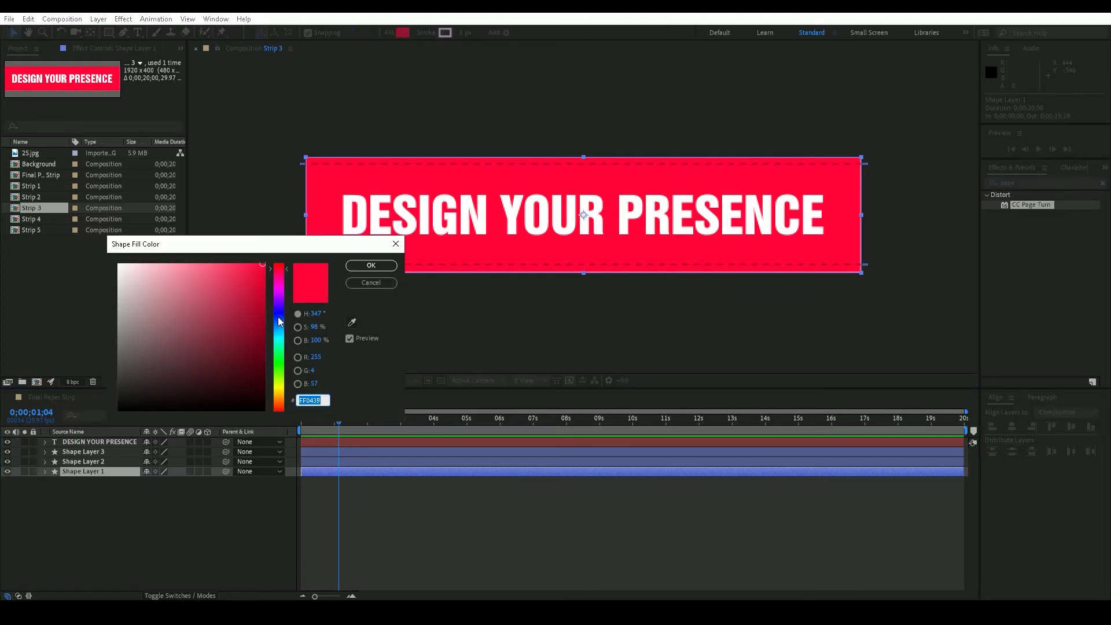
{"action": "left_click", "coordinate": [279, 288]}
{"action": "left_click_drag", "start_coordinate": [262, 273], "coordinate": [244, 271]}
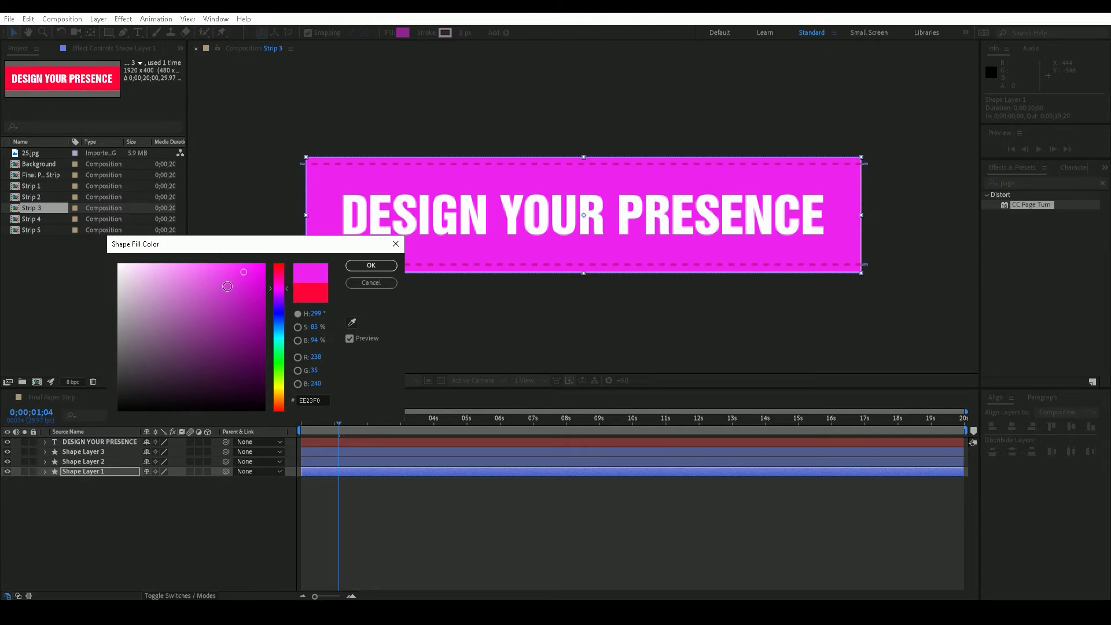
{"action": "left_click", "coordinate": [371, 265]}
Change the stroke of both dashed lines, Shape Layers 2 and 3, to dark purple 7D037E and return to the Final Paper Strip composition
{"action": "left_click", "coordinate": [100, 451]}
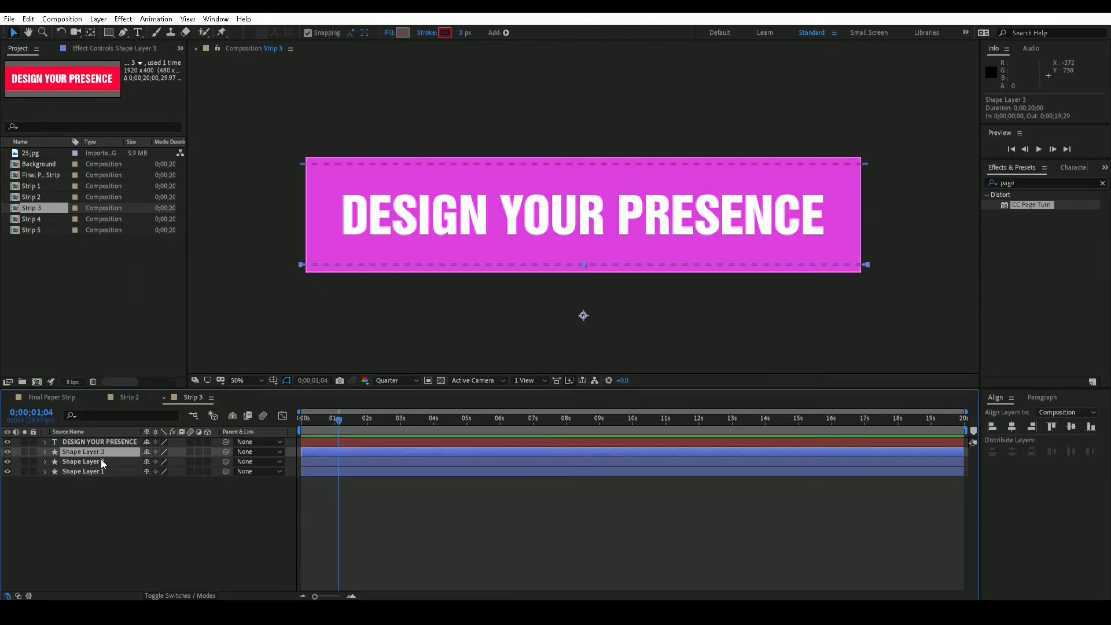
{"action": "left_click", "coordinate": [101, 461], "text": "shift"}
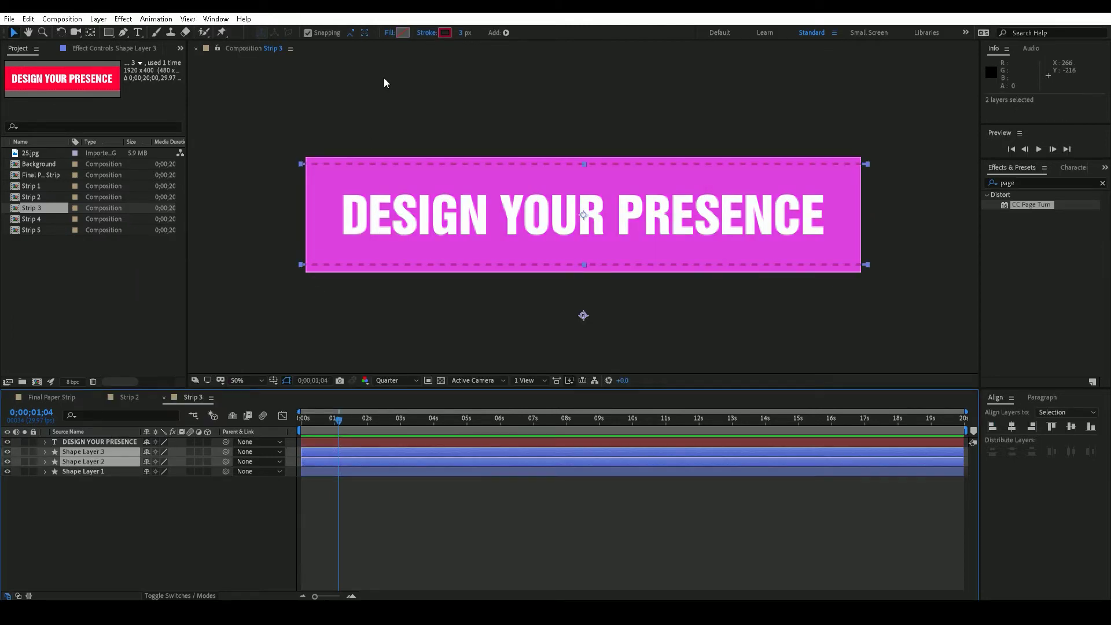
{"action": "left_click", "coordinate": [443, 33]}
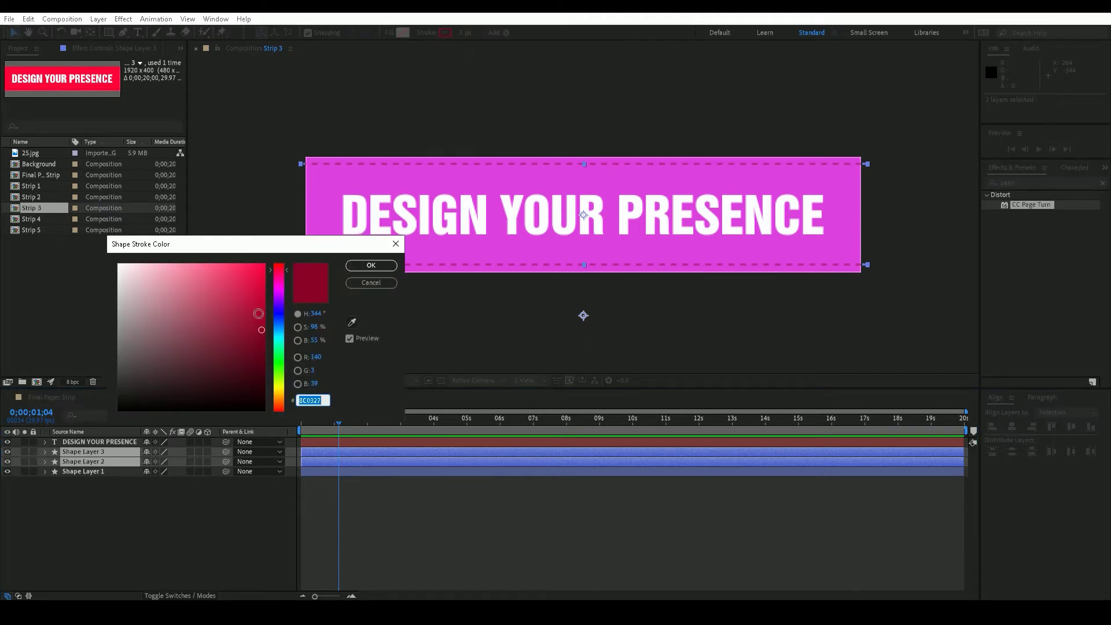
{"action": "left_click", "coordinate": [279, 289]}
{"action": "left_click", "coordinate": [266, 343]}
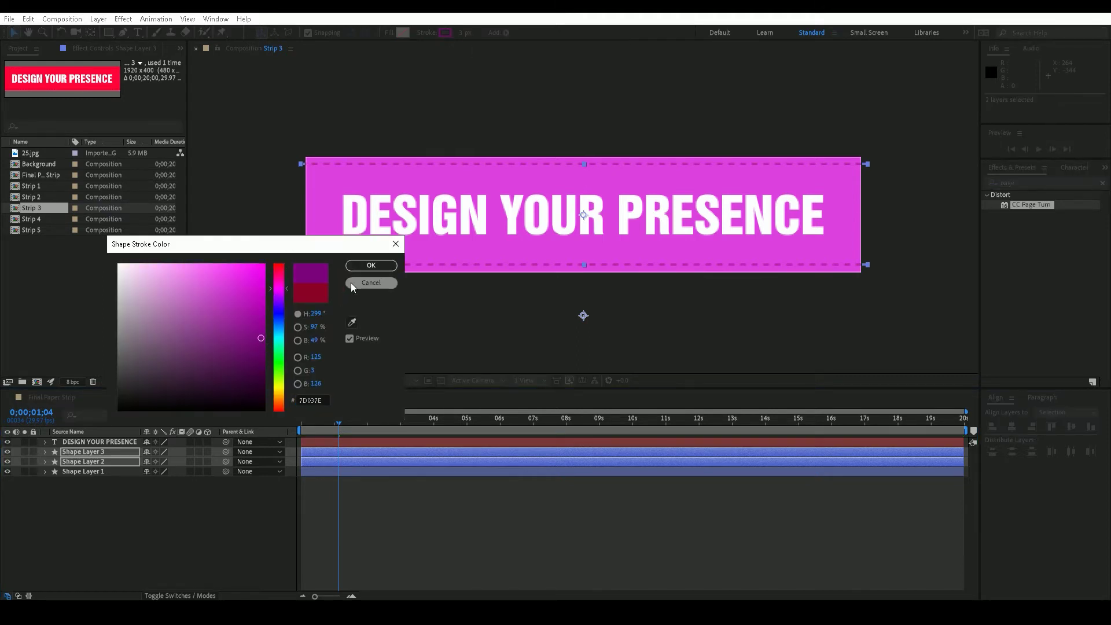
{"action": "left_click", "coordinate": [350, 282]}
{"action": "left_click", "coordinate": [83, 401]}
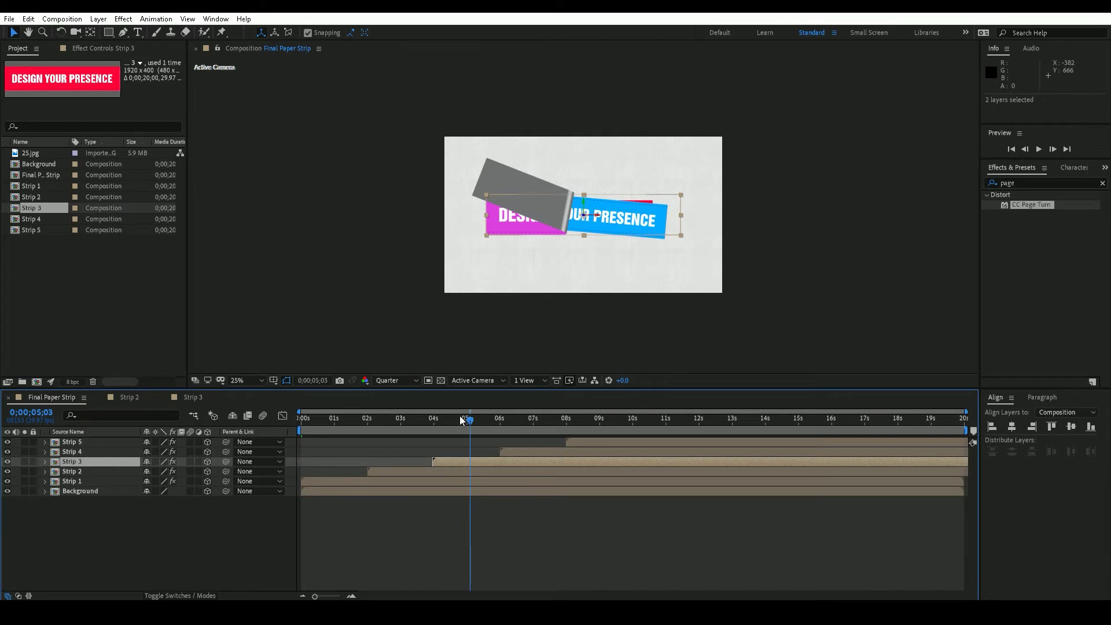
Try adjusting the Z rotation of the Strip 3 layer at 0;00;05;18
{"action": "left_click_drag", "start_coordinate": [471, 418], "coordinate": [486, 419]}
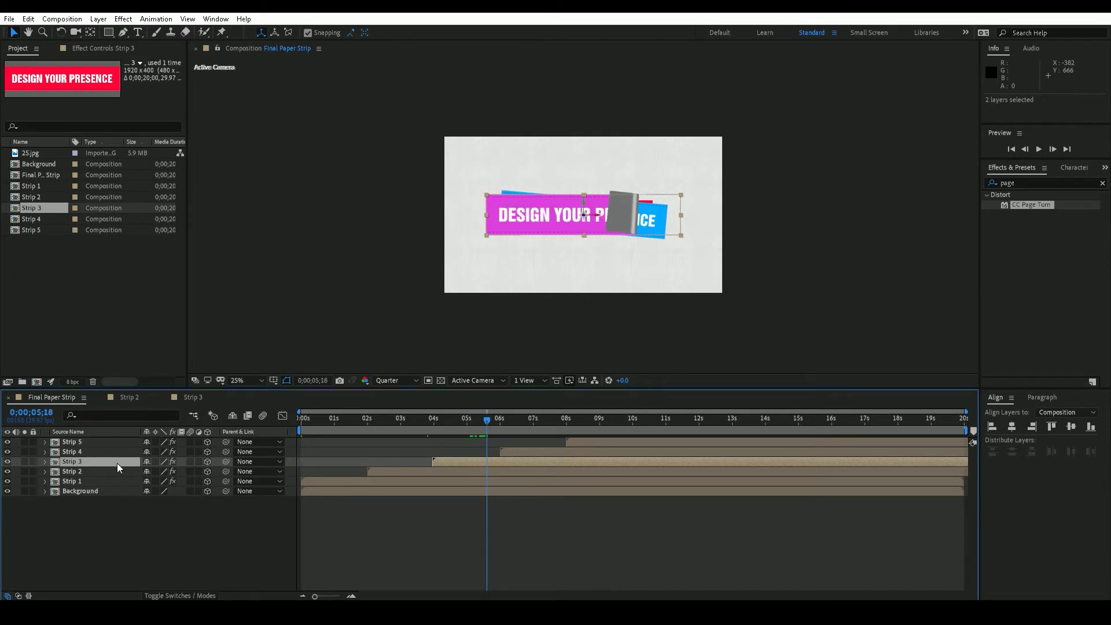
{"action": "key", "text": "r"}
{"action": "left_click_drag", "start_coordinate": [165, 501], "coordinate": [167, 501]}
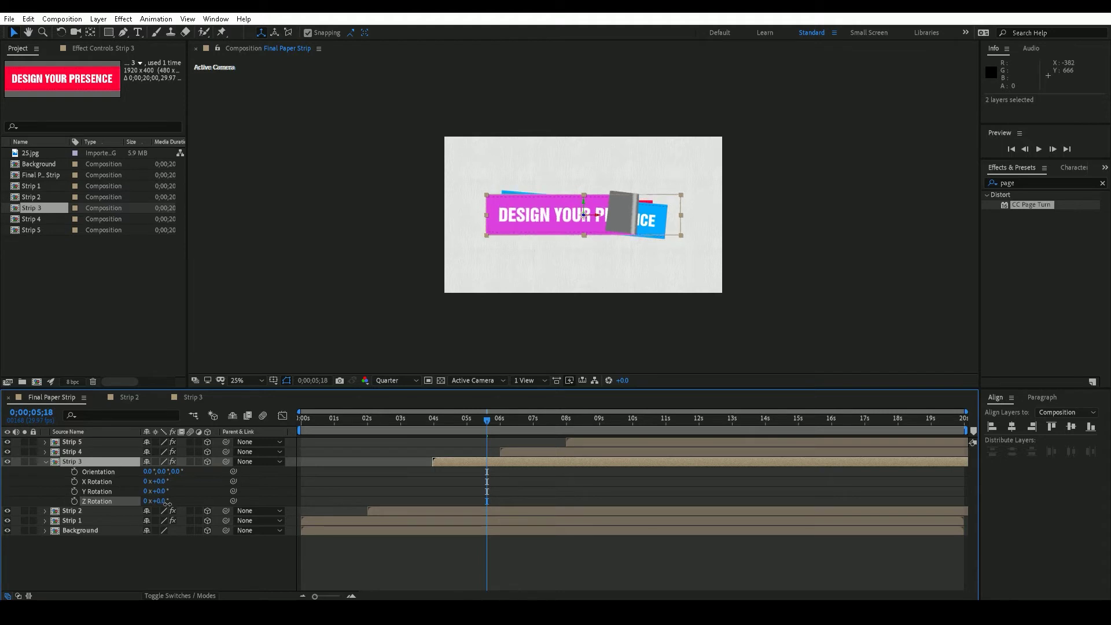
Collapse Strip 3's properties and, at 0;00;07;11, move the Strip 4 layer up 120 px to position 960, 420
{"action": "left_click_drag", "start_coordinate": [485, 420], "coordinate": [542, 419]}
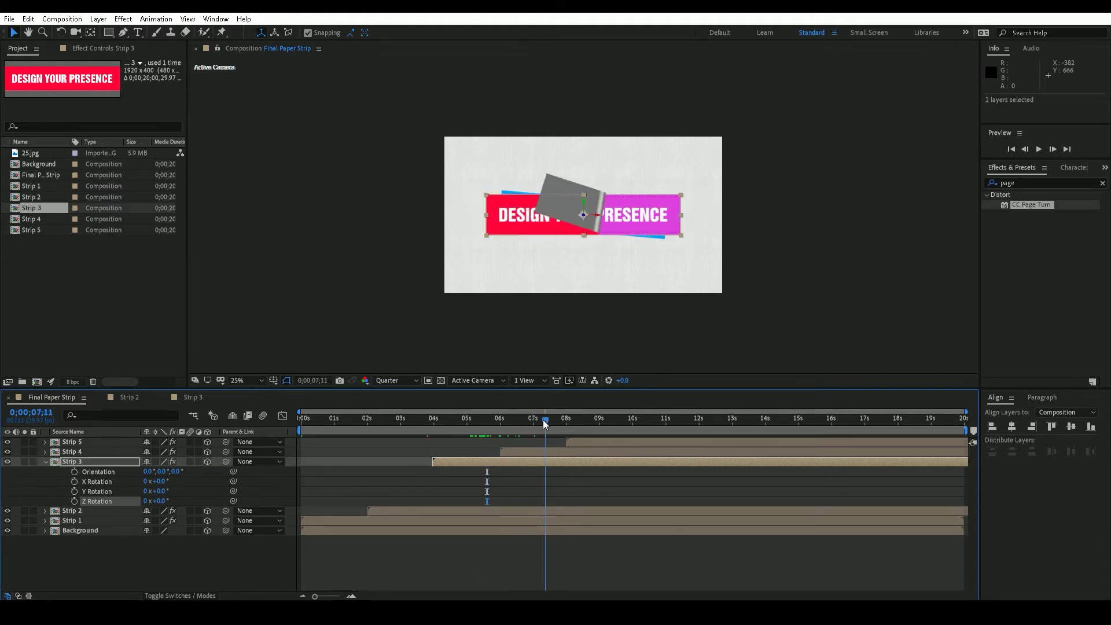
{"action": "left_click", "coordinate": [45, 461]}
{"action": "left_click", "coordinate": [97, 450]}
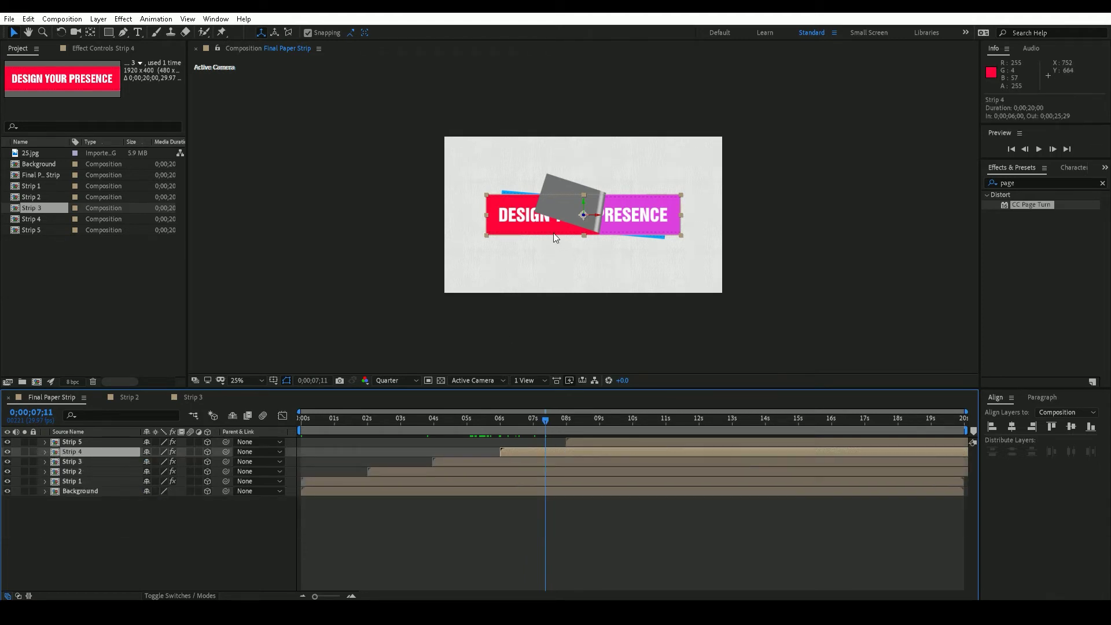
{"action": "left_click_drag", "start_coordinate": [583, 215], "coordinate": [584, 197]}
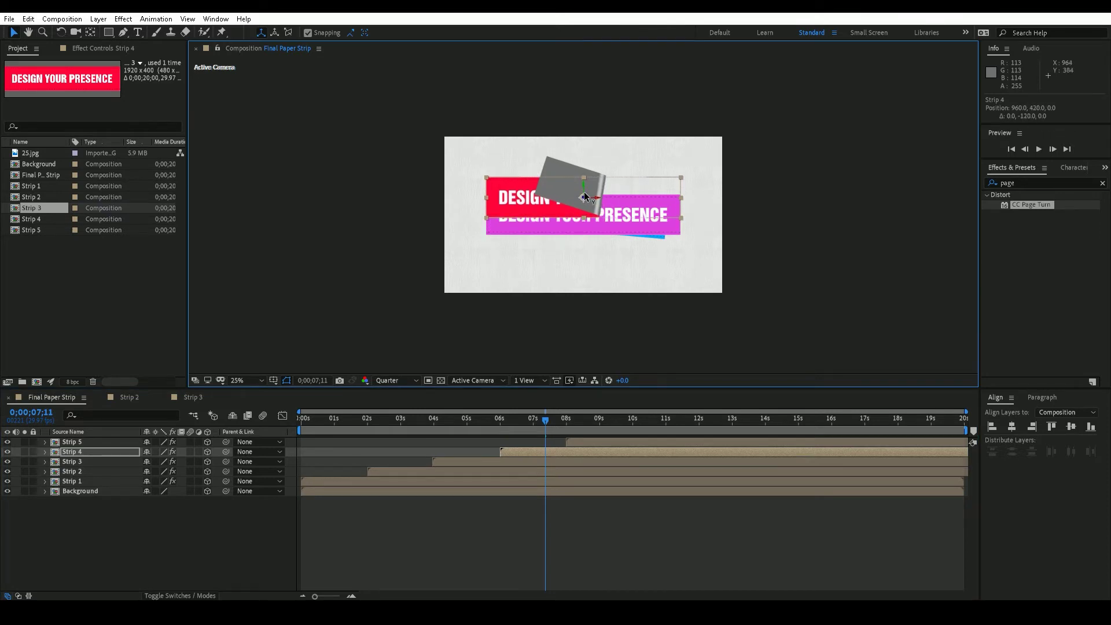
Set the Z rotation of the Strip 4 layer to 5°
{"action": "left_click", "coordinate": [98, 452]}
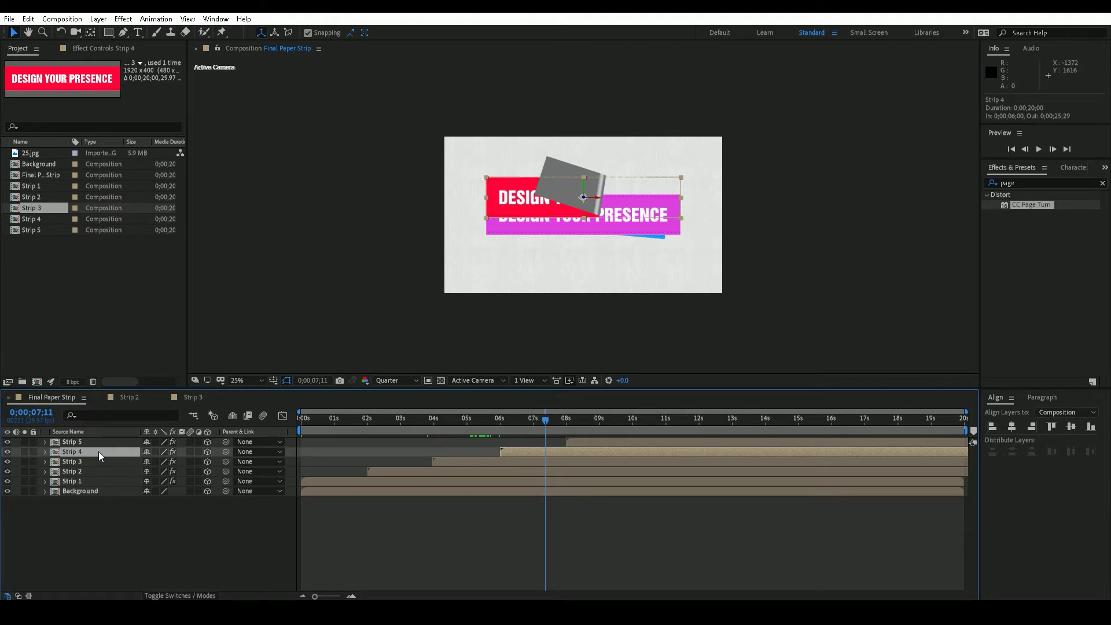
{"action": "key", "text": "r"}
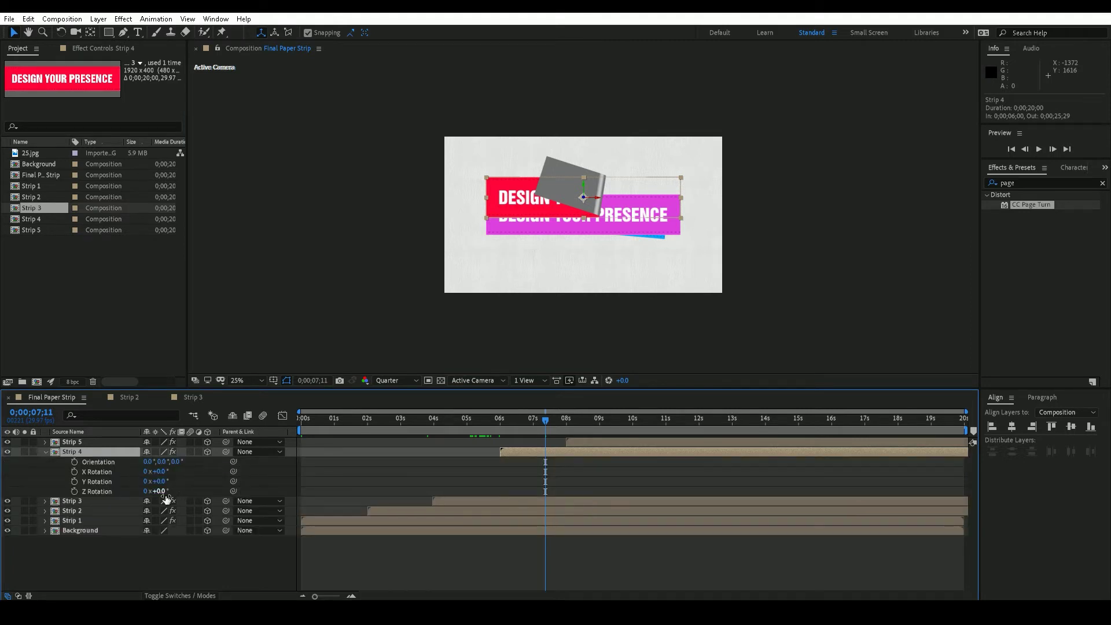
{"action": "left_click_drag", "start_coordinate": [157, 491], "coordinate": [168, 496]}
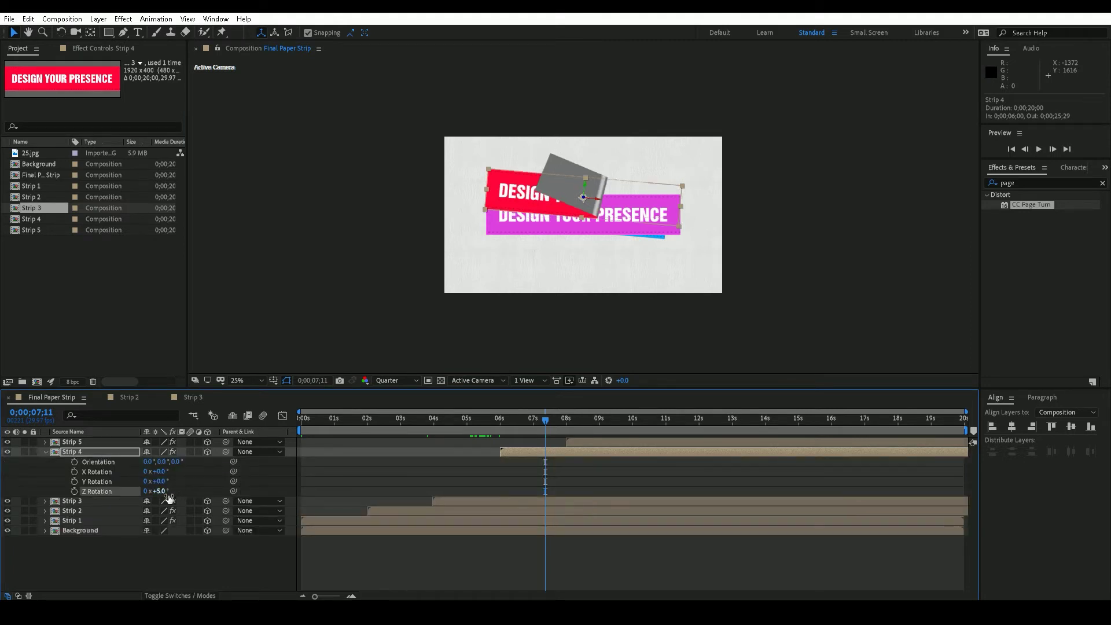
Open the Strip 4 composition and change Shape Layer 1's fill to green 06B706
{"action": "double_click", "coordinate": [121, 451]}
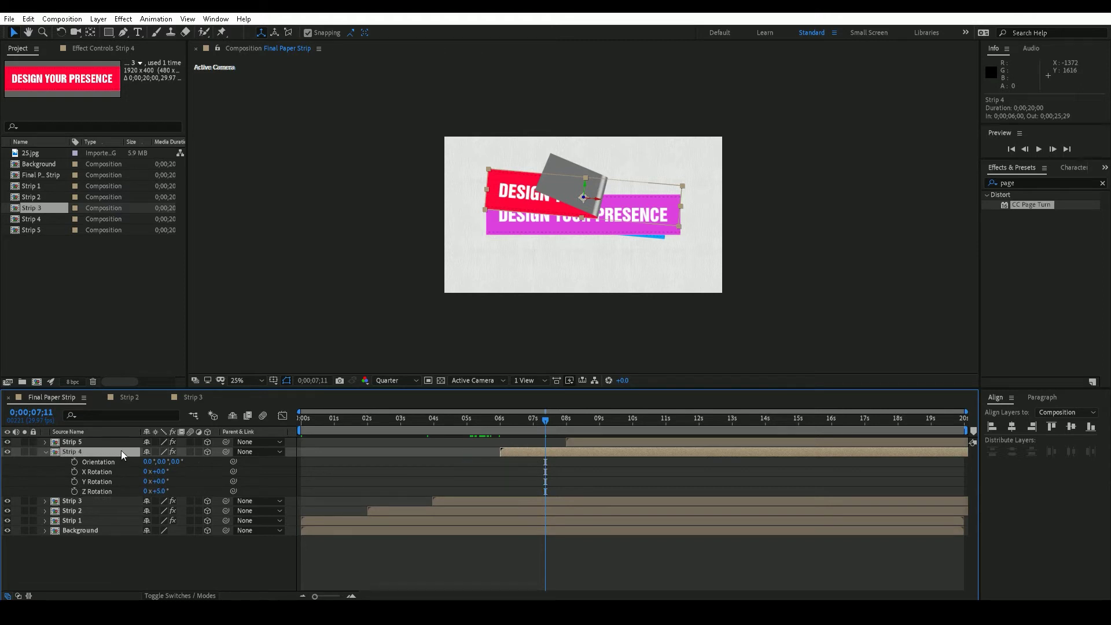
{"action": "left_click", "coordinate": [120, 470]}
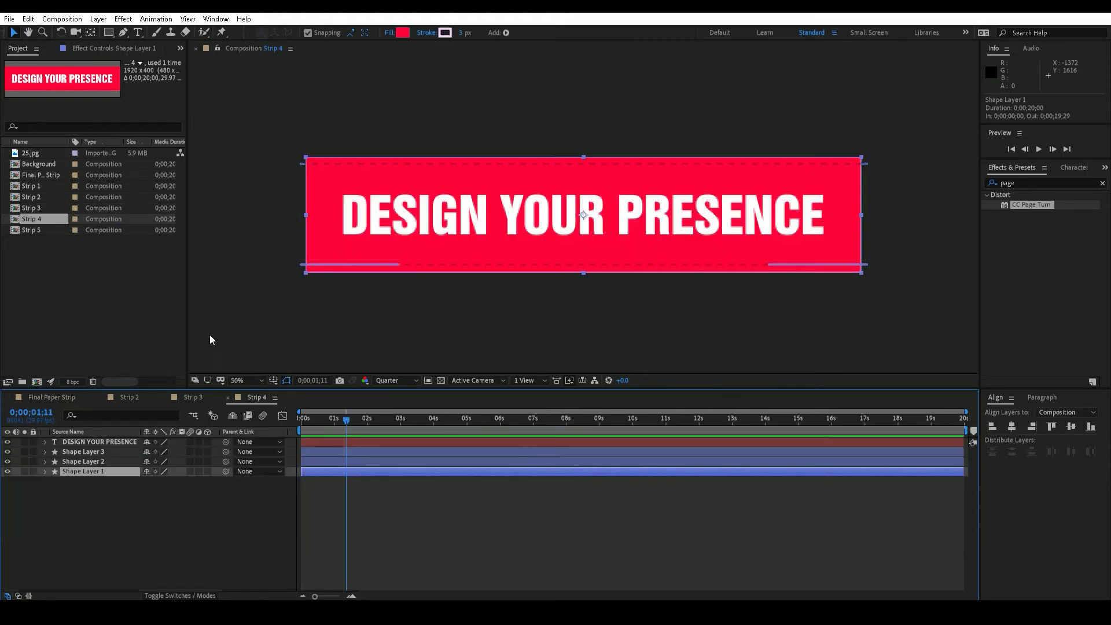
{"action": "left_click", "coordinate": [404, 32]}
{"action": "left_click", "coordinate": [277, 362]}
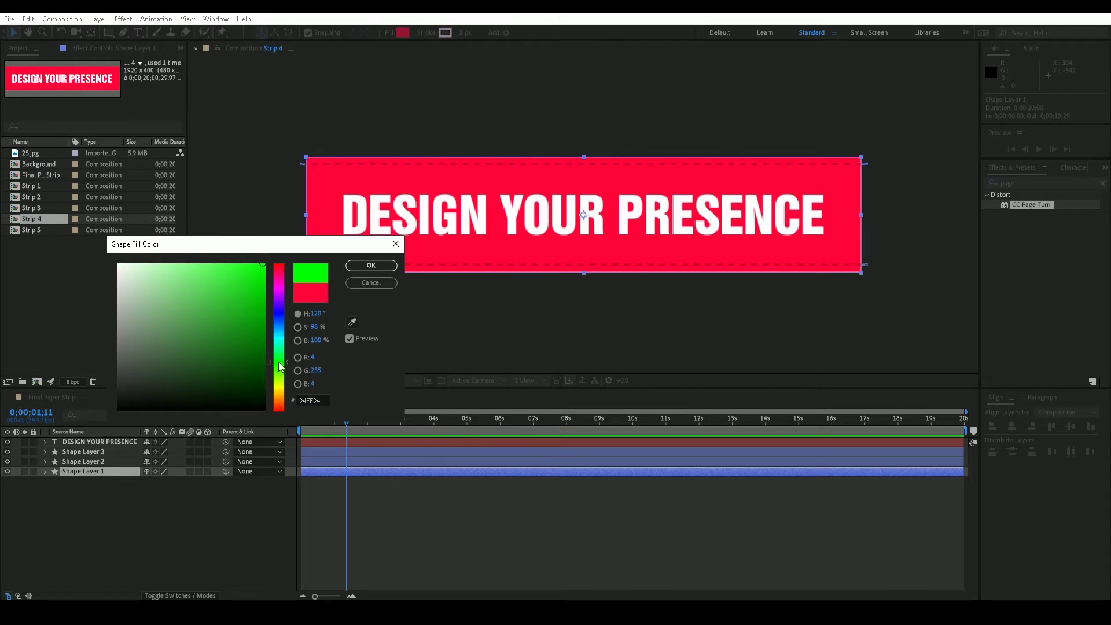
{"action": "left_click", "coordinate": [264, 309]}
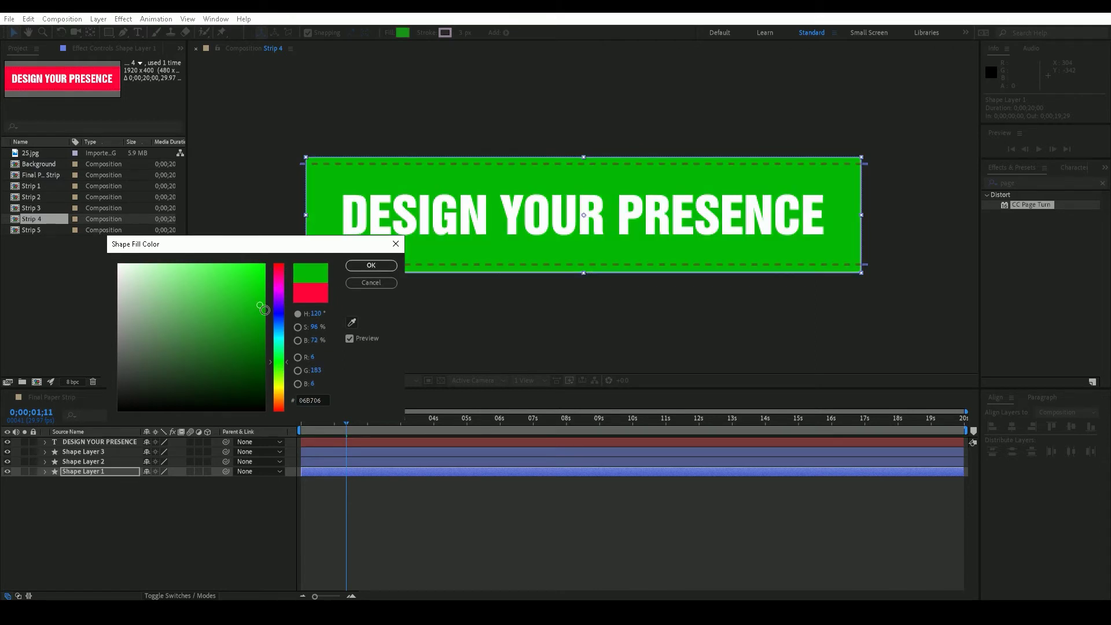
{"action": "left_click", "coordinate": [371, 265]}
Change the stroke color of Strip 4's dashed lines, Shape Layers 2 and 3, to dark green 038C0D
{"action": "left_click", "coordinate": [103, 455]}
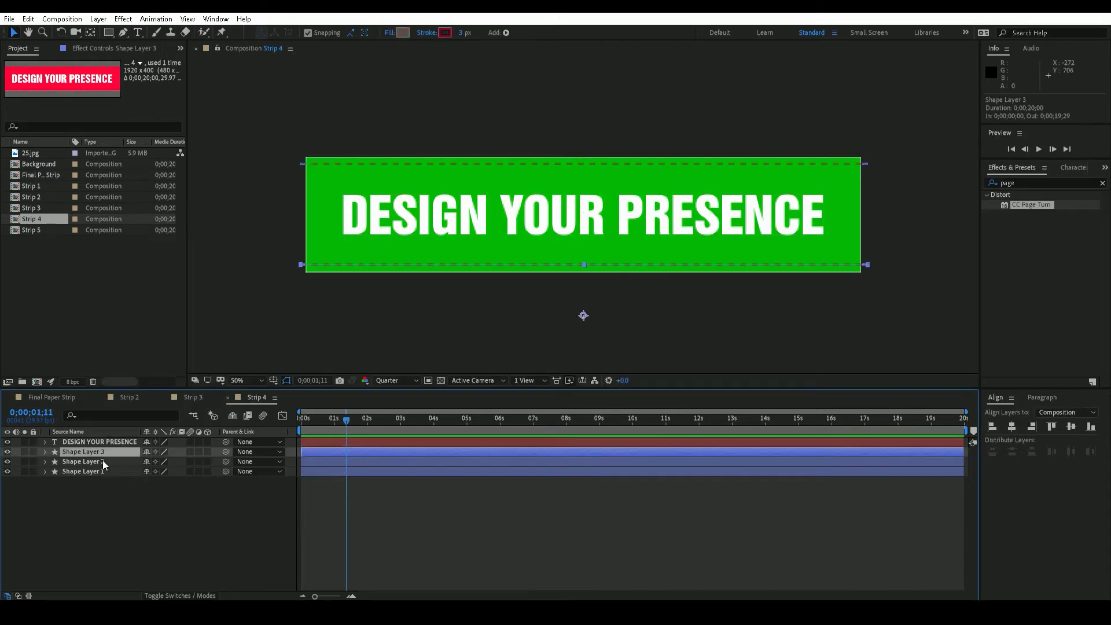
{"action": "left_click", "coordinate": [103, 461], "text": "shift"}
{"action": "left_click", "coordinate": [445, 33]}
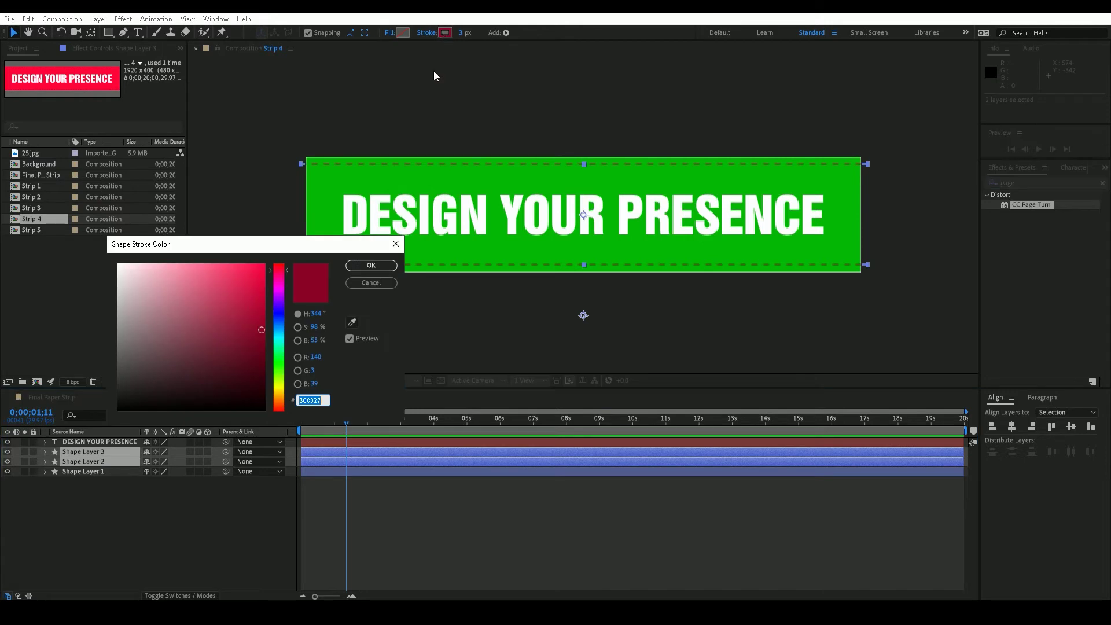
{"action": "left_click", "coordinate": [278, 360]}
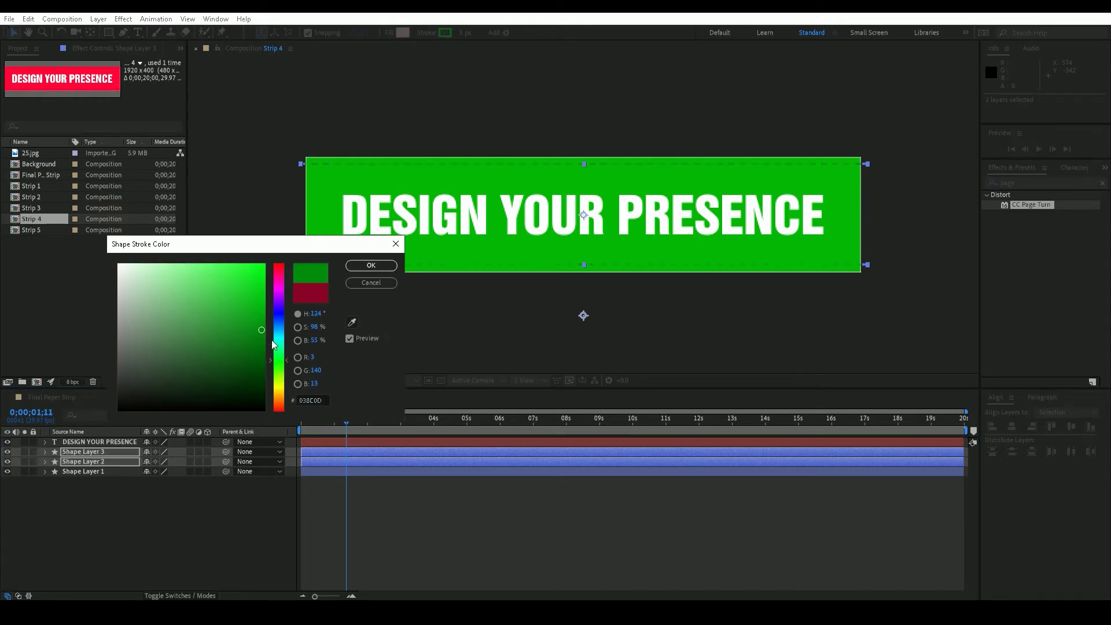
{"action": "left_click", "coordinate": [370, 265]}
Return to the Final Paper Strip composition, collapse Strip 4's properties and preview the animation up to 0;00;08;27
{"action": "left_click", "coordinate": [70, 398]}
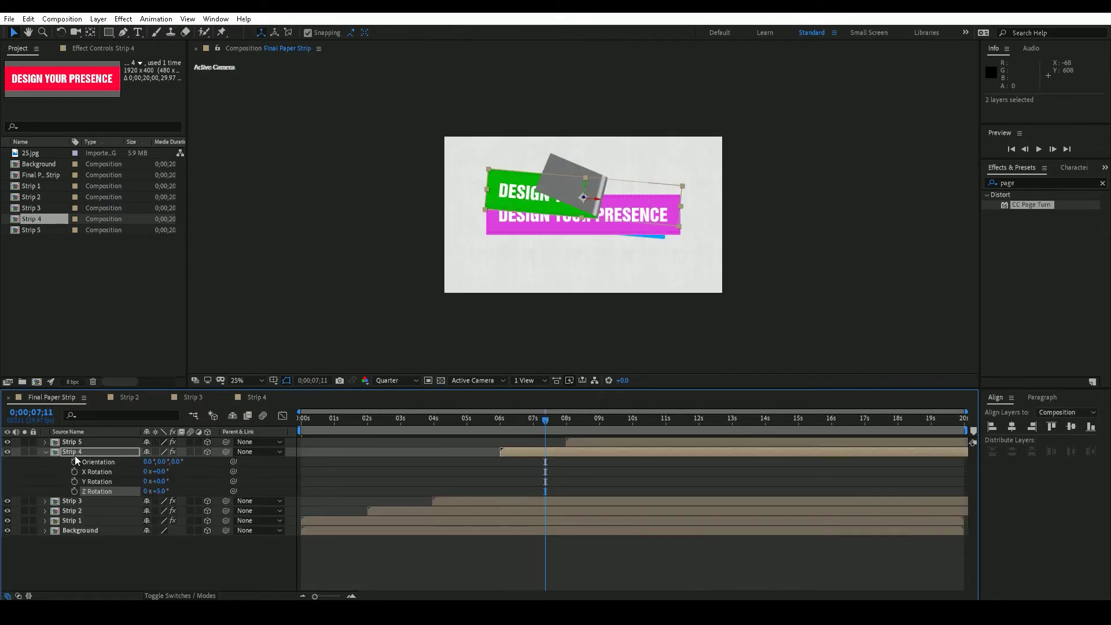
{"action": "left_click", "coordinate": [46, 453]}
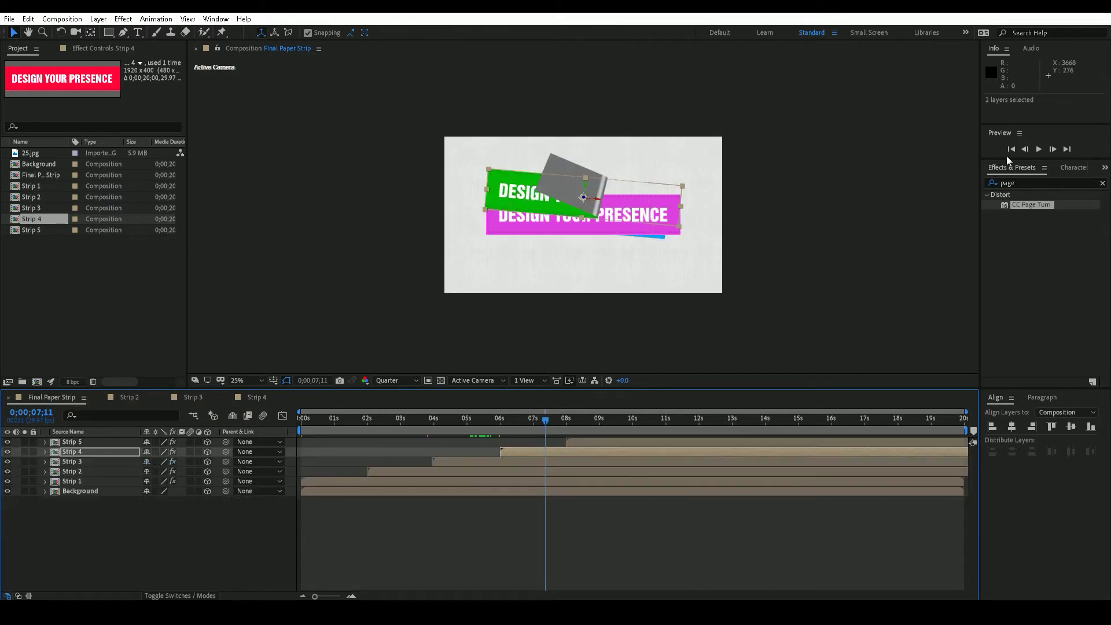
{"action": "left_click", "coordinate": [1038, 149]}
{"action": "left_click", "coordinate": [1036, 149]}
Set the Z rotation of the Strip 5 layer to -4°
{"action": "left_click", "coordinate": [122, 442]}
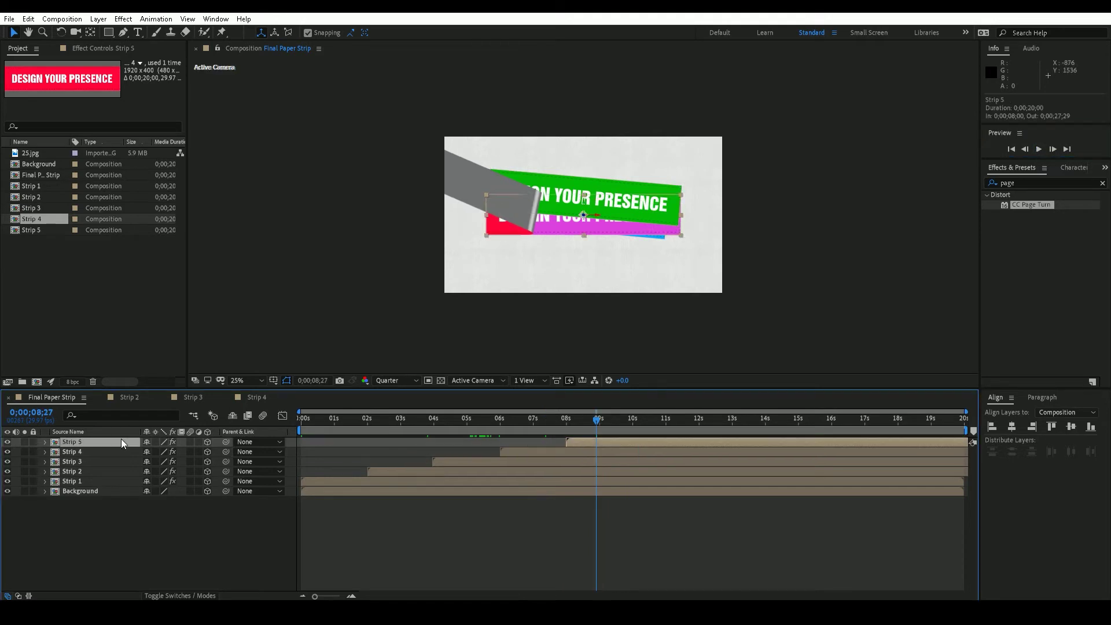
{"action": "key", "text": "r"}
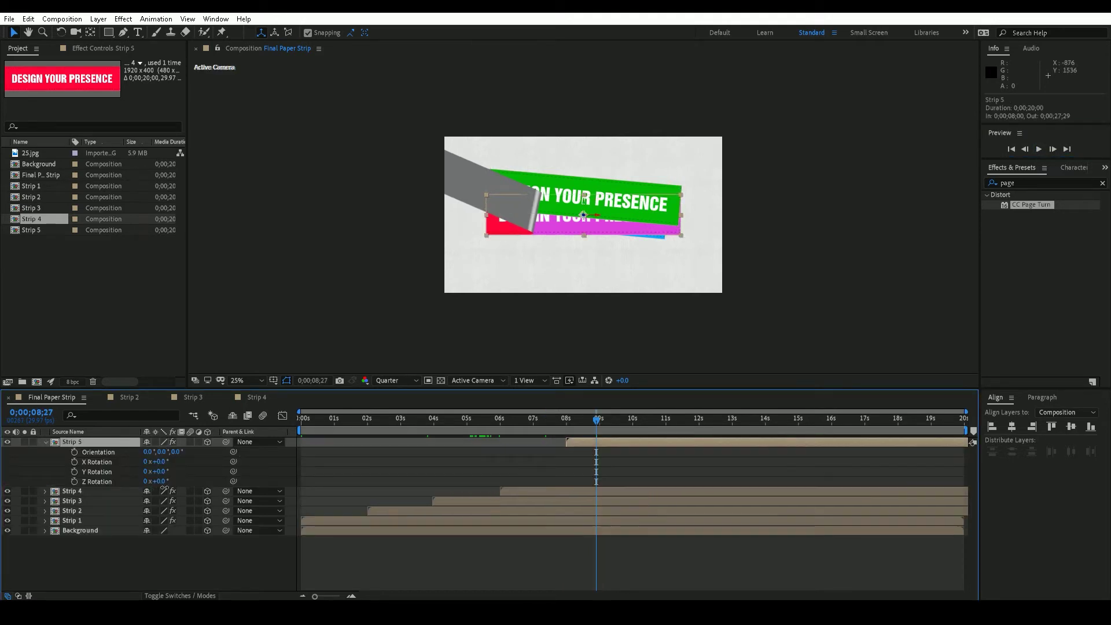
{"action": "left_click_drag", "start_coordinate": [159, 481], "coordinate": [155, 482]}
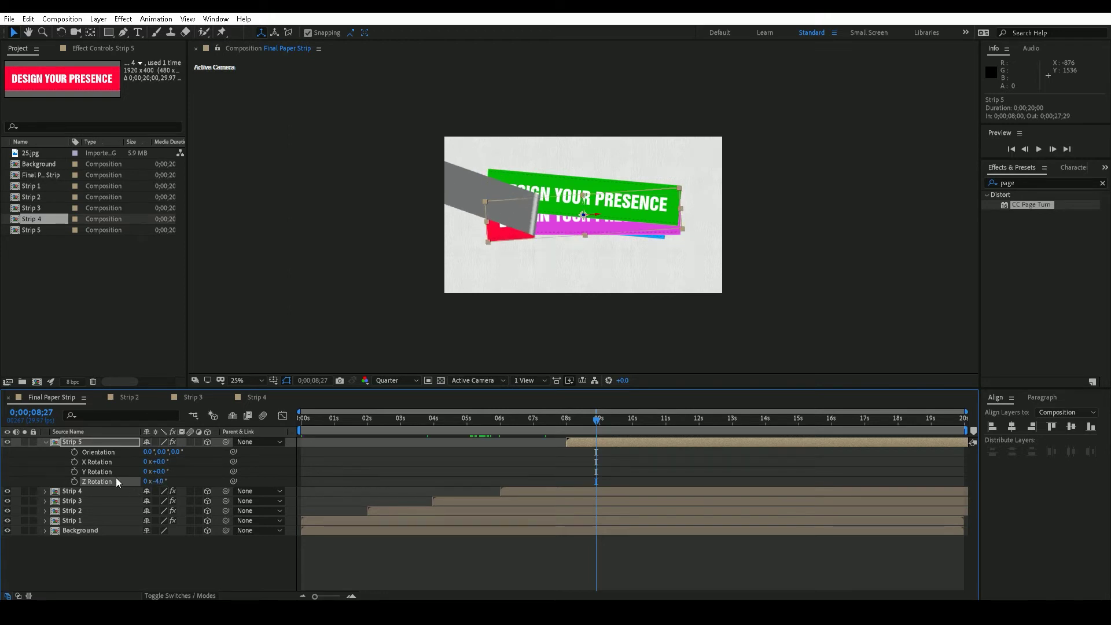
Open the Strip 5 composition and change Shape Layer 1's fill to blue 0433FF
{"action": "double_click", "coordinate": [105, 442]}
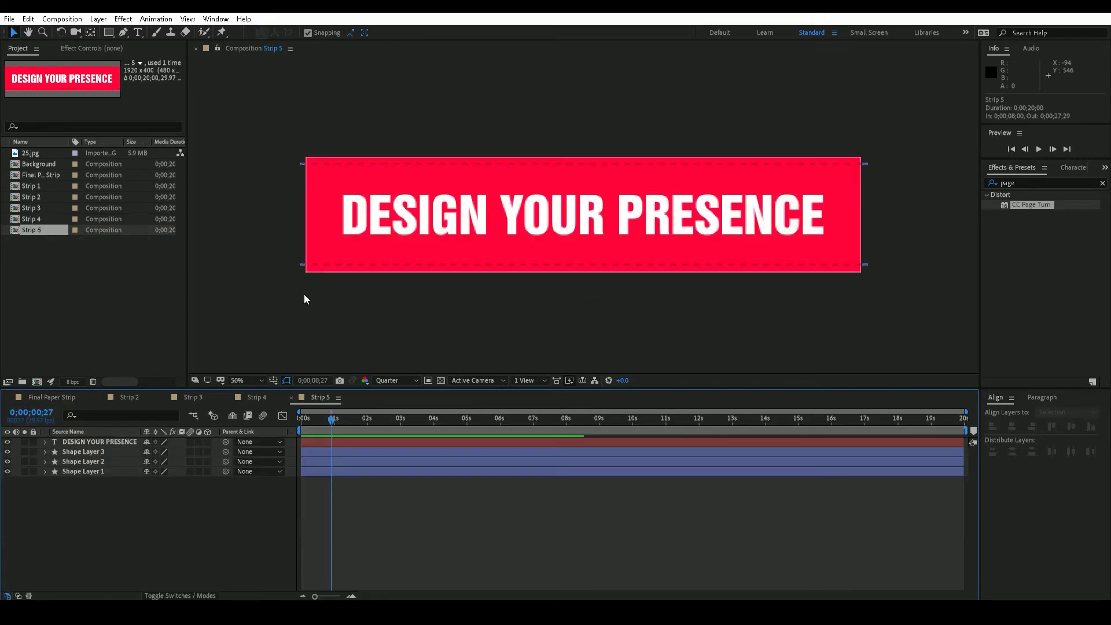
{"action": "left_click", "coordinate": [124, 473]}
{"action": "left_click", "coordinate": [401, 32]}
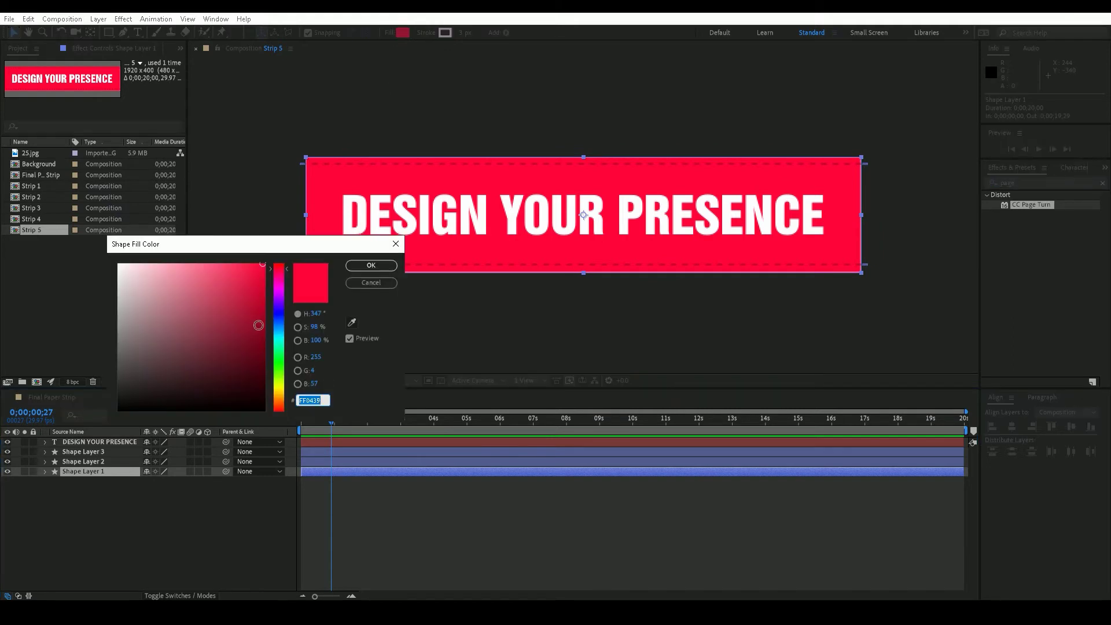
{"action": "left_click", "coordinate": [278, 317]}
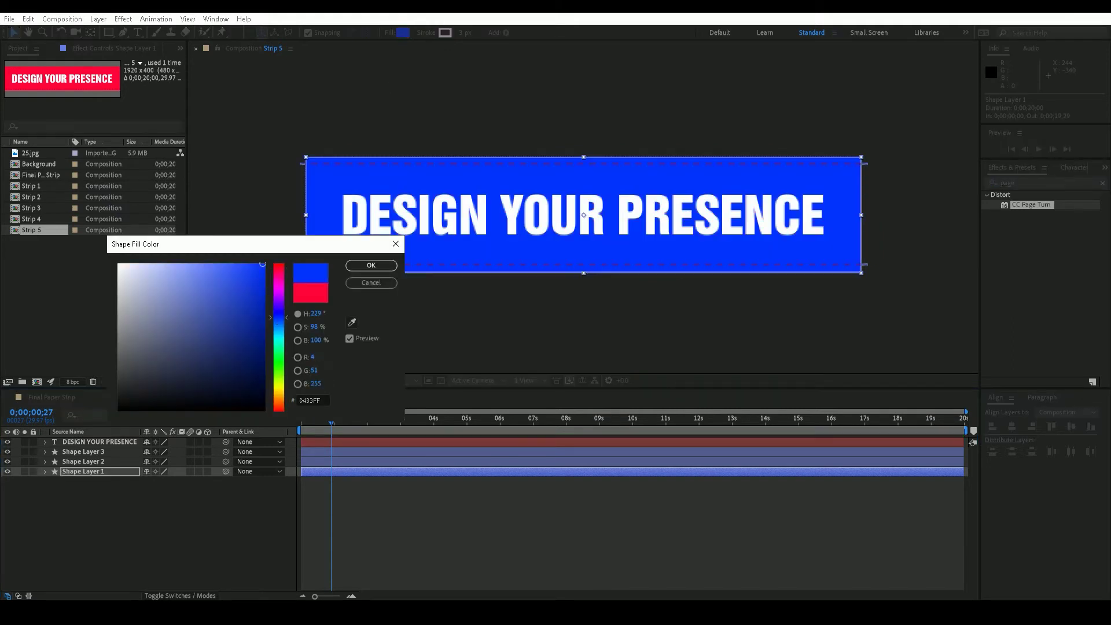
{"action": "left_click", "coordinate": [371, 265]}
Change the stroke color of Strip 5's dashed lines, Shape Layers 2 and 3, to light blue 65E2FD
{"action": "left_click", "coordinate": [122, 453]}
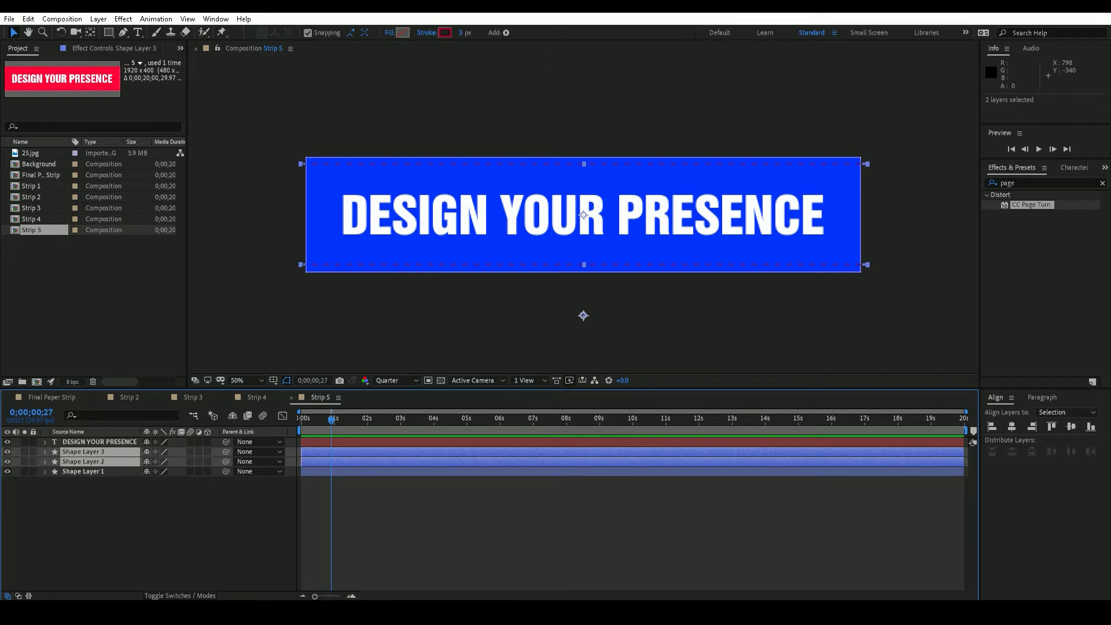
{"action": "left_click", "coordinate": [445, 32]}
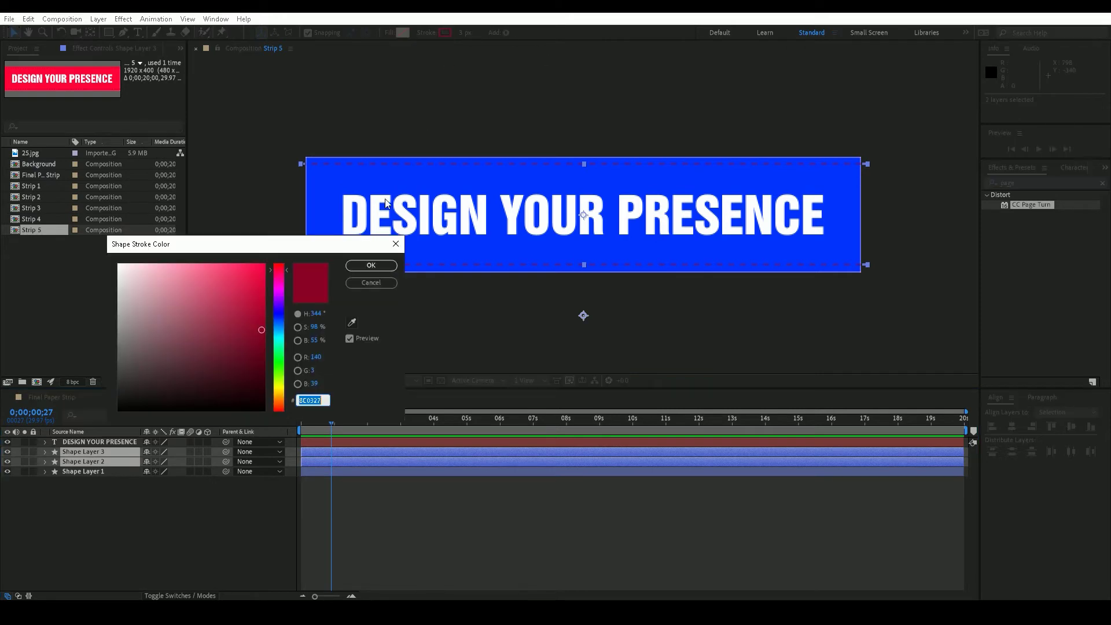
{"action": "left_click", "coordinate": [279, 334]}
{"action": "left_click", "coordinate": [206, 264]}
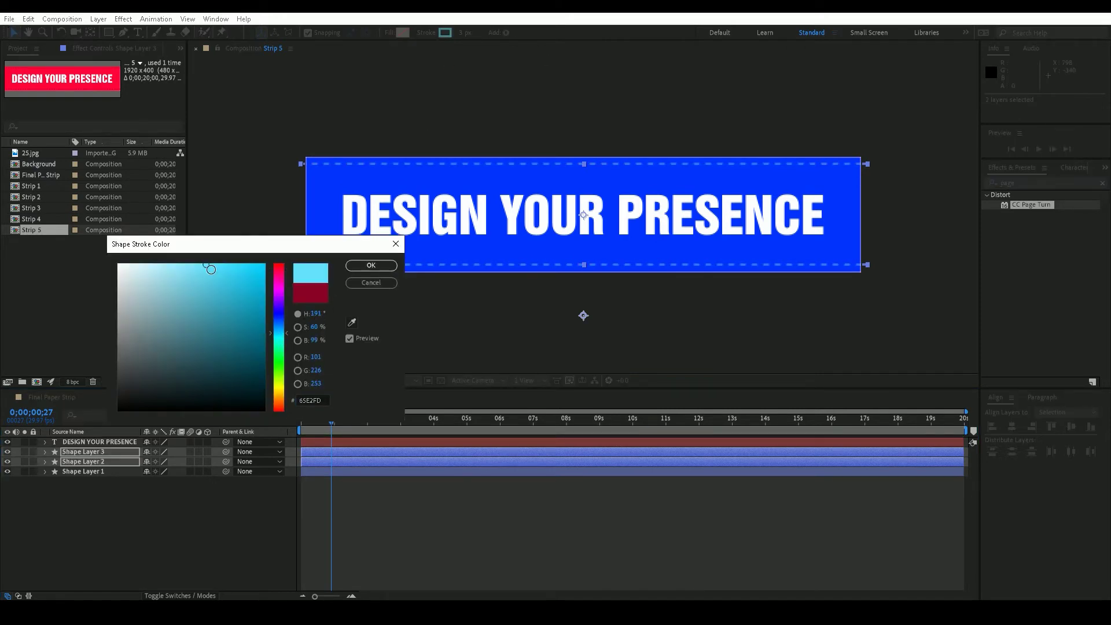
{"action": "left_click", "coordinate": [358, 270]}
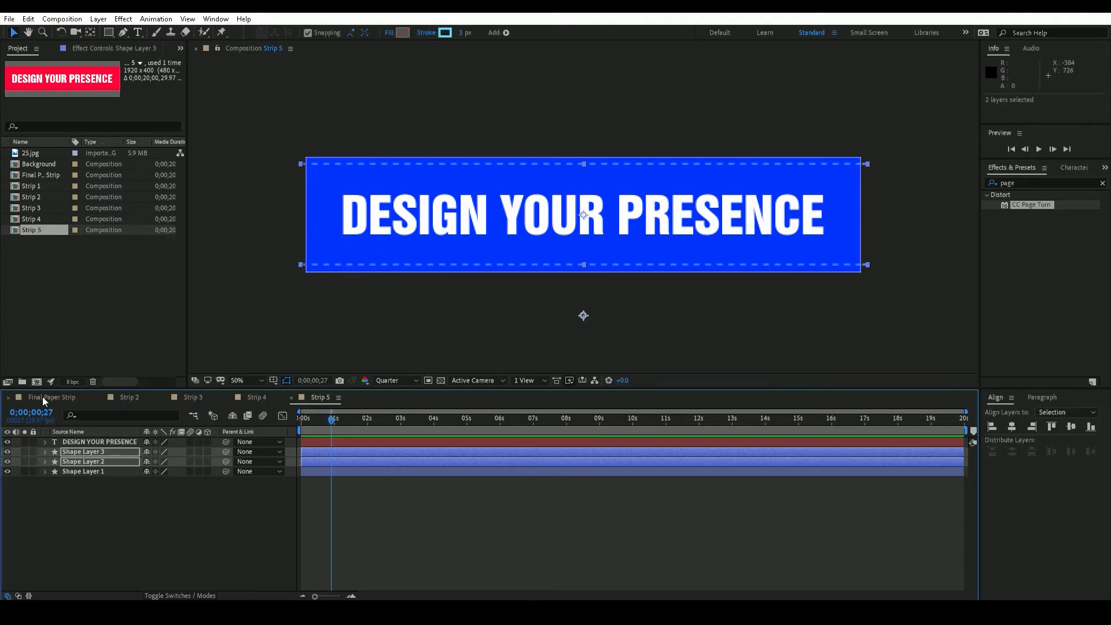
Return to the Final Paper Strip composition, collapse Strip 5's properties and move Strip 2 down to about 955.5, 591.5
{"action": "left_click", "coordinate": [49, 399]}
{"action": "left_click_drag", "start_coordinate": [596, 419], "coordinate": [645, 419]}
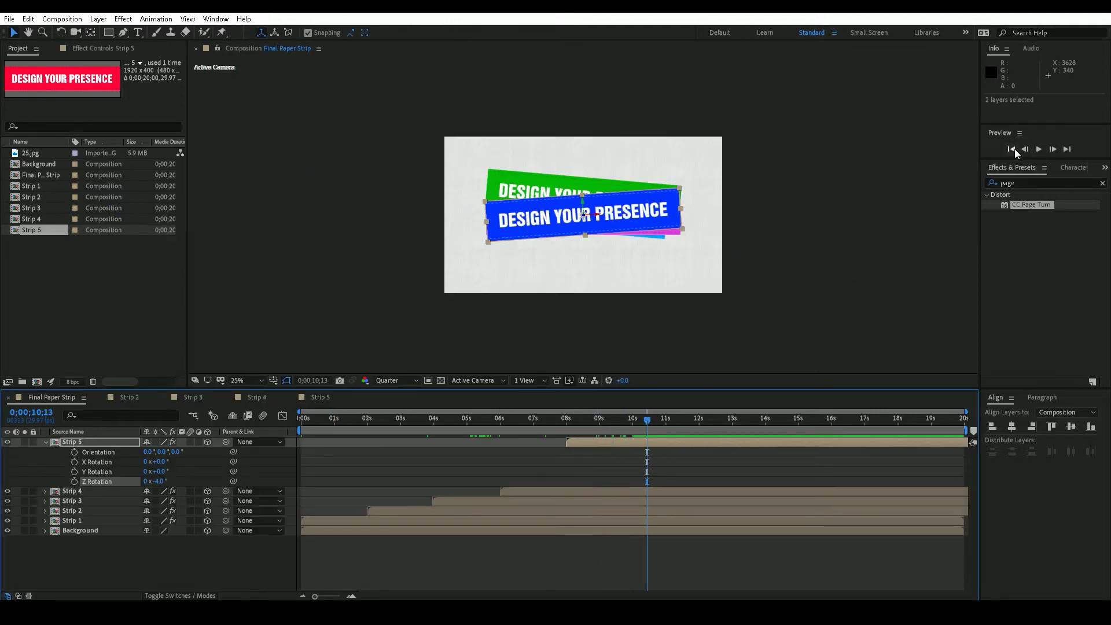
{"action": "left_click", "coordinate": [45, 442]}
{"action": "left_click", "coordinate": [116, 525]}
{"action": "left_click", "coordinate": [99, 473]}
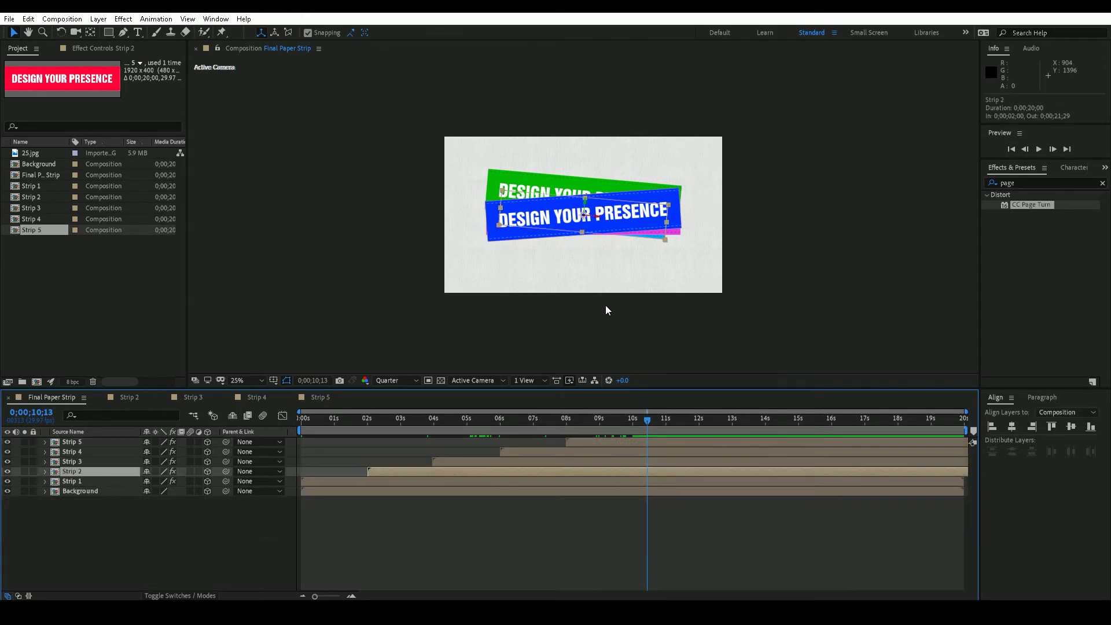
{"action": "left_click_drag", "start_coordinate": [584, 215], "coordinate": [585, 223]}
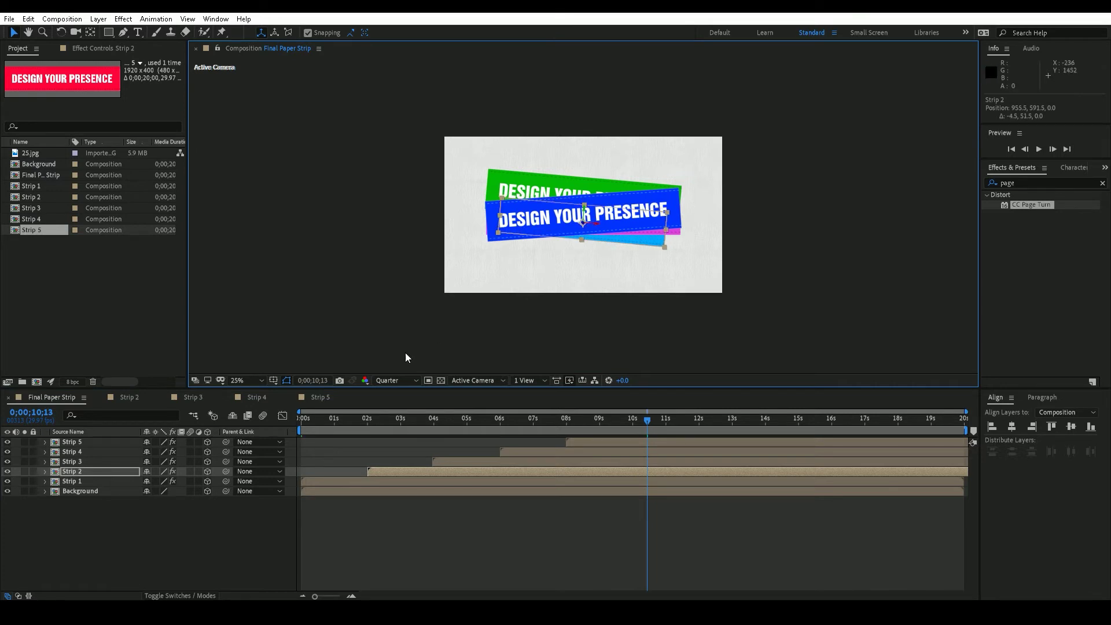
{"action": "left_click", "coordinate": [178, 527]}
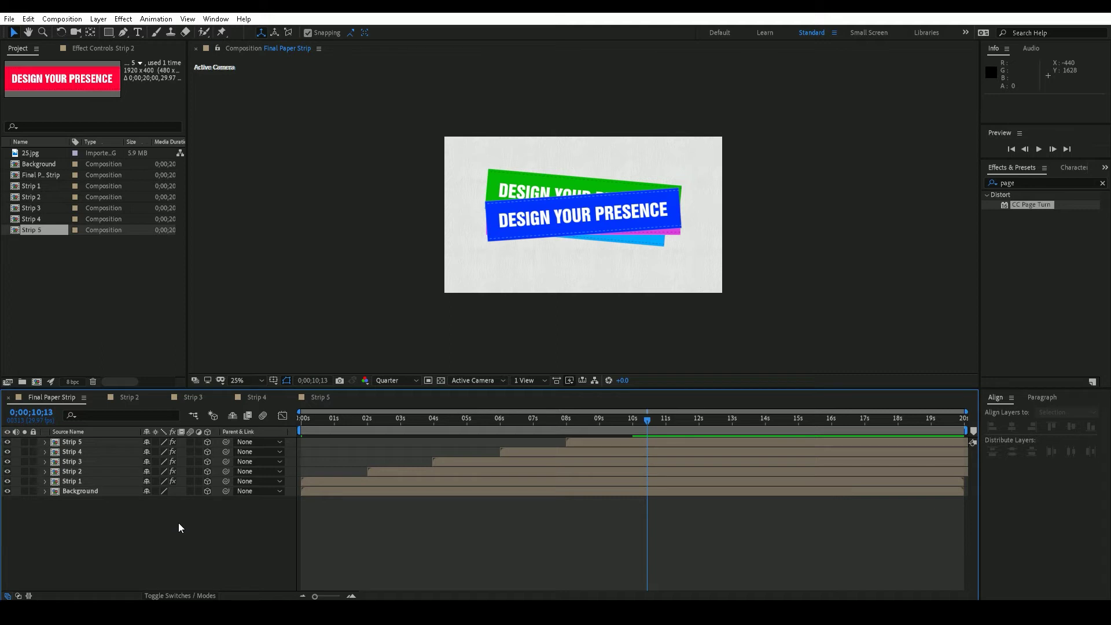
Add a two-node camera with the 35mm preset to the Final Paper Strip composition
{"action": "right_click", "coordinate": [145, 529]}
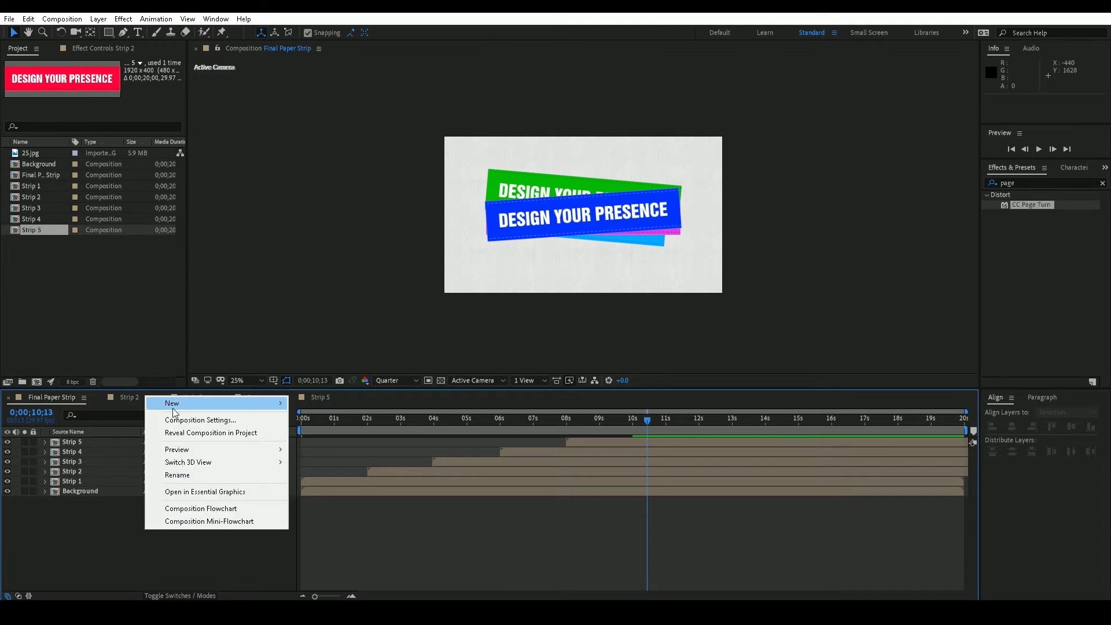
{"action": "mouse_move", "coordinate": [176, 403]}
{"action": "left_click", "coordinate": [329, 459]}
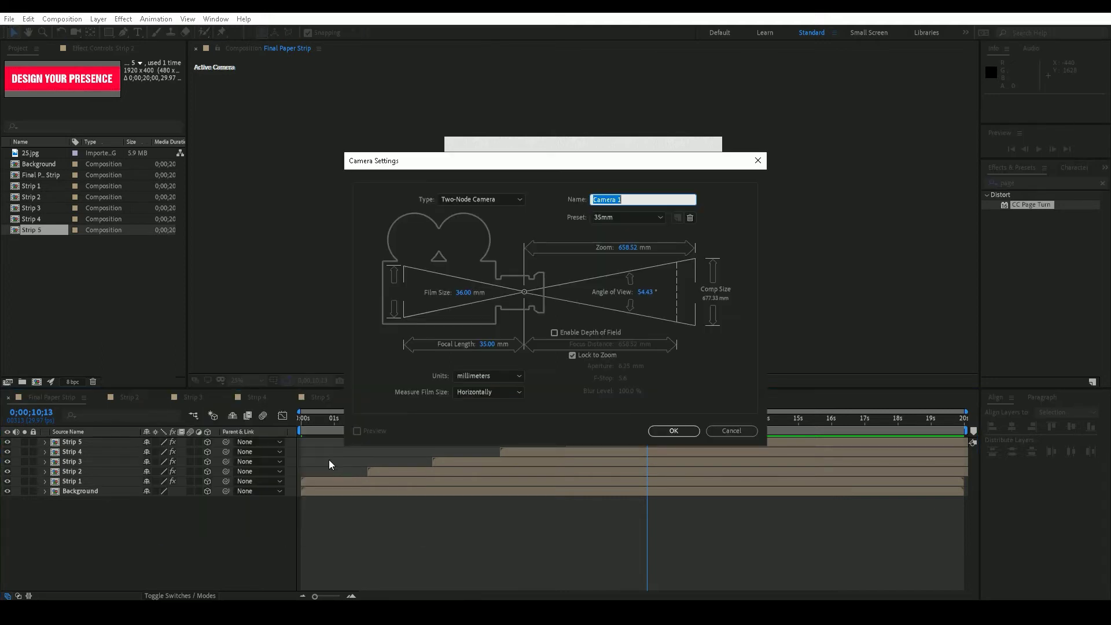
{"action": "left_click", "coordinate": [619, 219]}
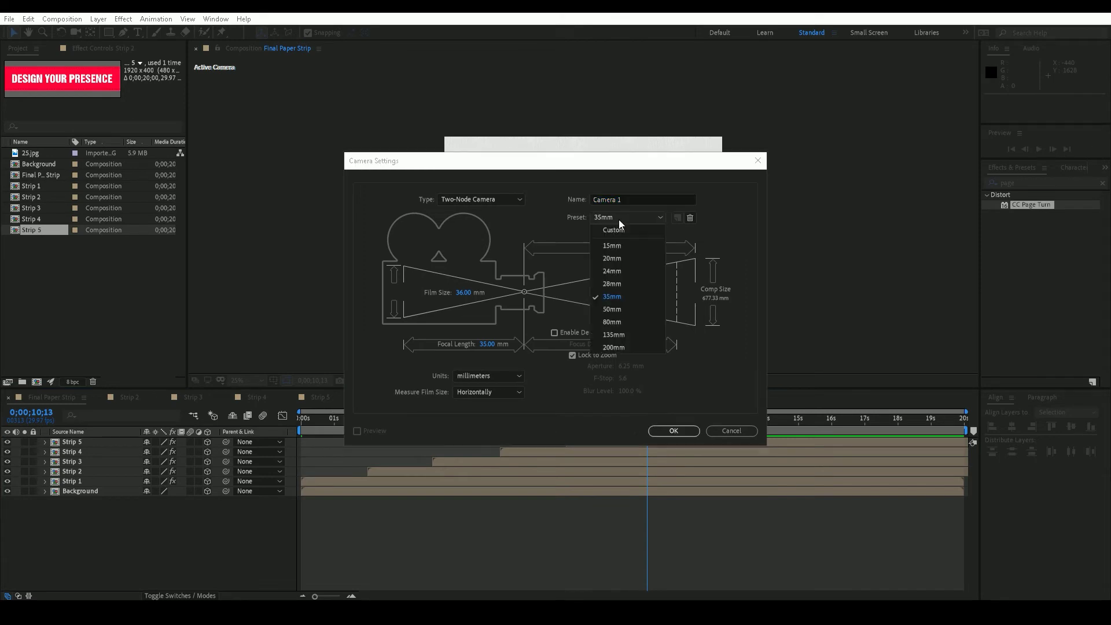
{"action": "left_click", "coordinate": [664, 432]}
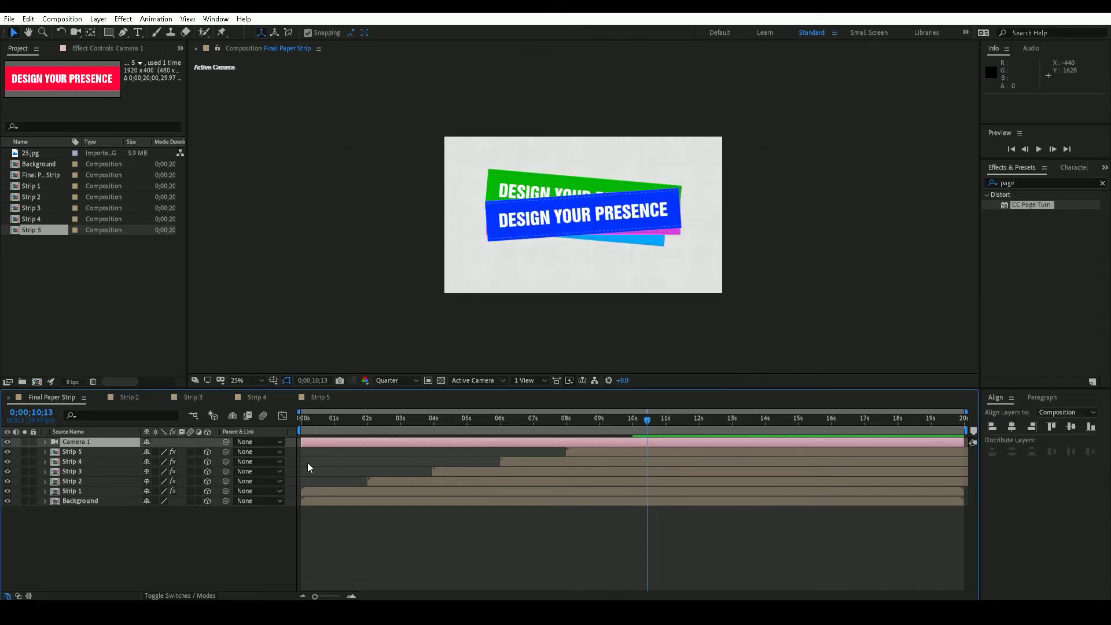
Add a null object to the Final Paper Strip composition
{"action": "right_click", "coordinate": [89, 525]}
{"action": "mouse_move", "coordinate": [145, 399]}
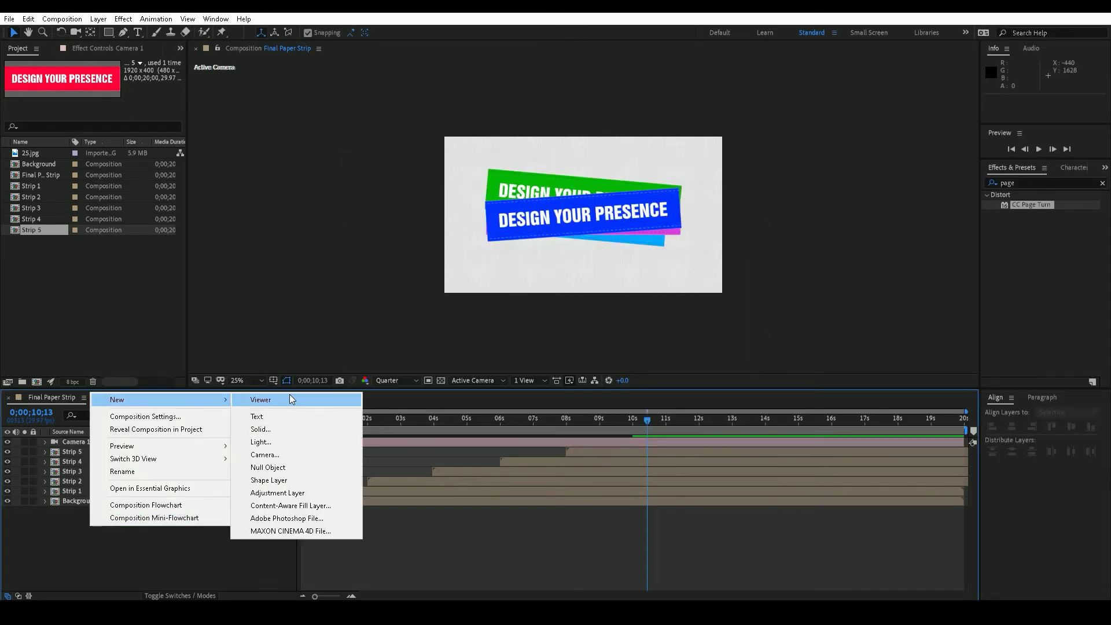
{"action": "left_click", "coordinate": [281, 468]}
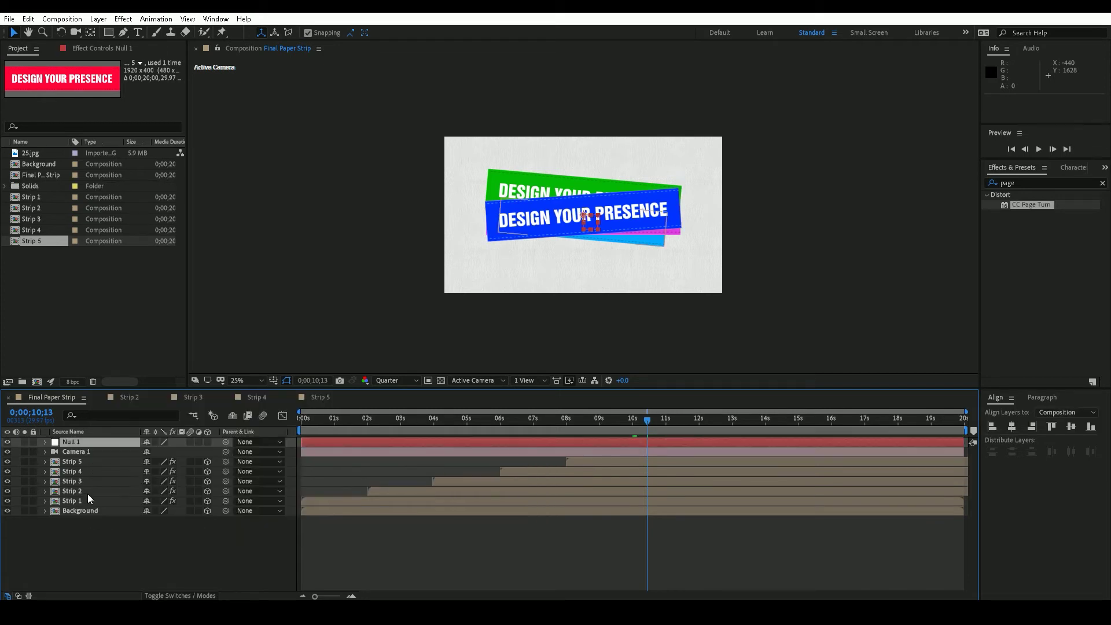
At 0;00;09;29, make the null a 3D layer and parent Camera 1 to it
{"action": "left_click_drag", "start_coordinate": [646, 420], "coordinate": [631, 429]}
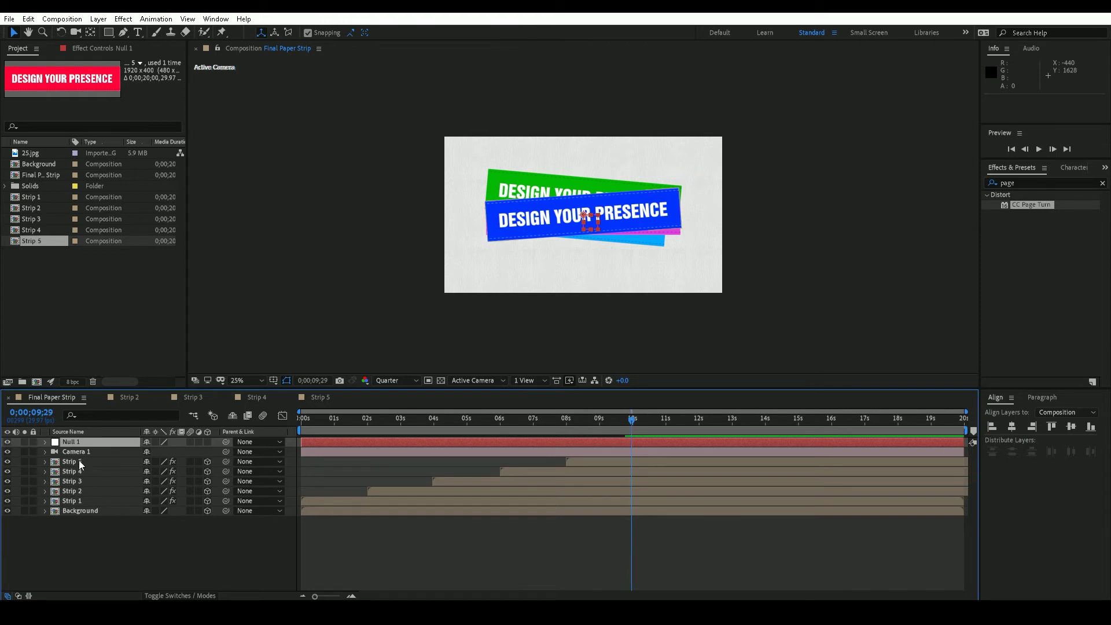
{"action": "key", "text": "p"}
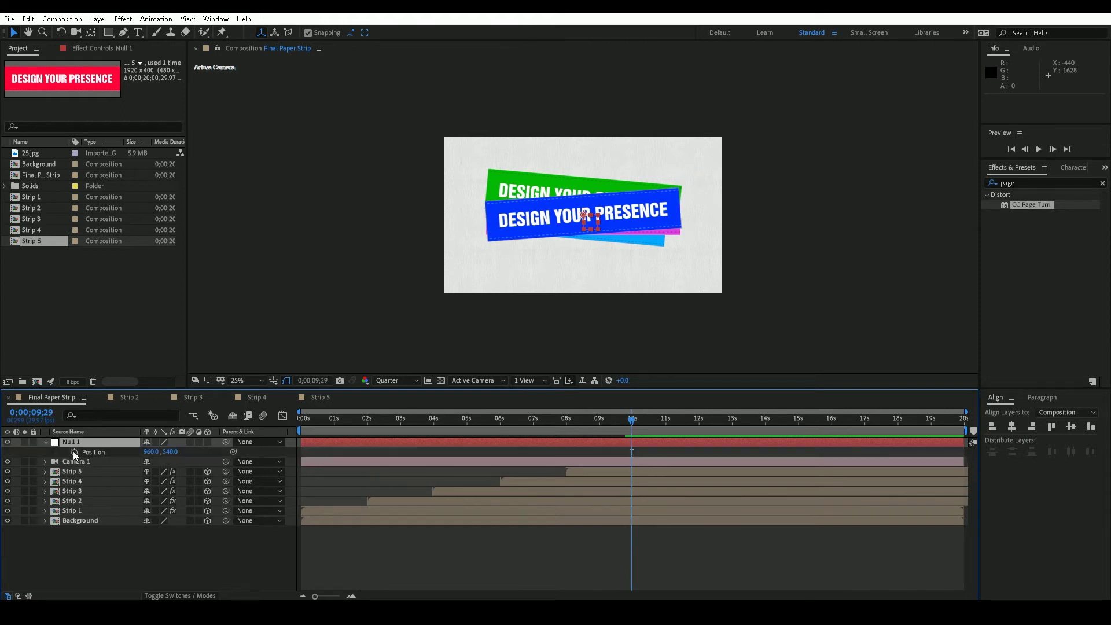
{"action": "left_click", "coordinate": [208, 441]}
{"action": "left_click_drag", "start_coordinate": [226, 500], "coordinate": [91, 445]}
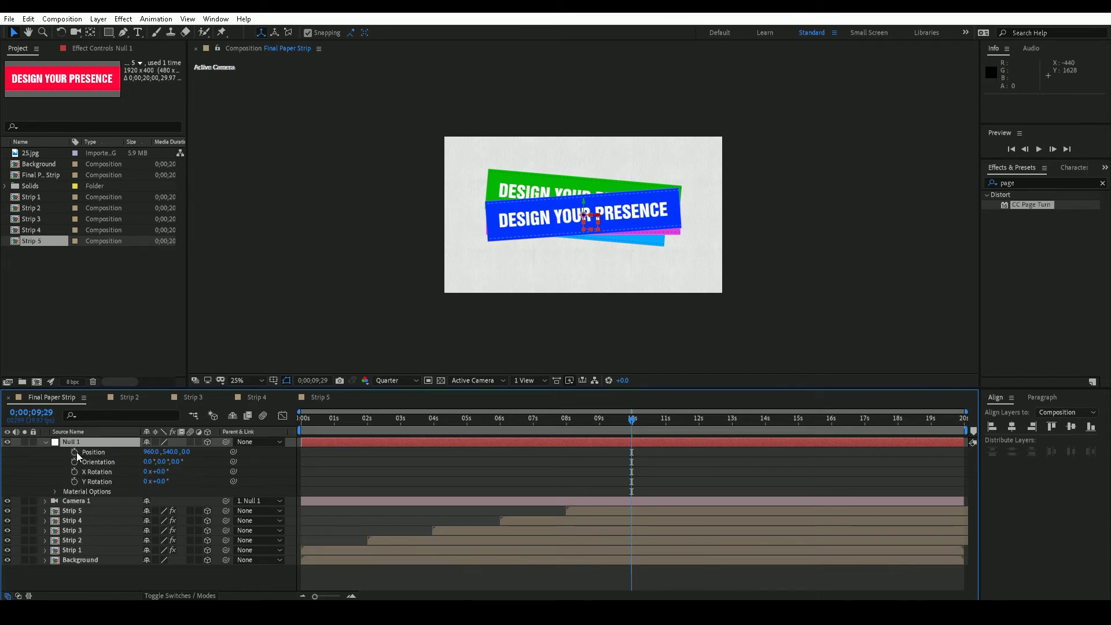
Keyframe the null's position at 0;00;09;29 and set its Z position to 600 at 0;00;00;00
{"action": "key", "text": "Home"}
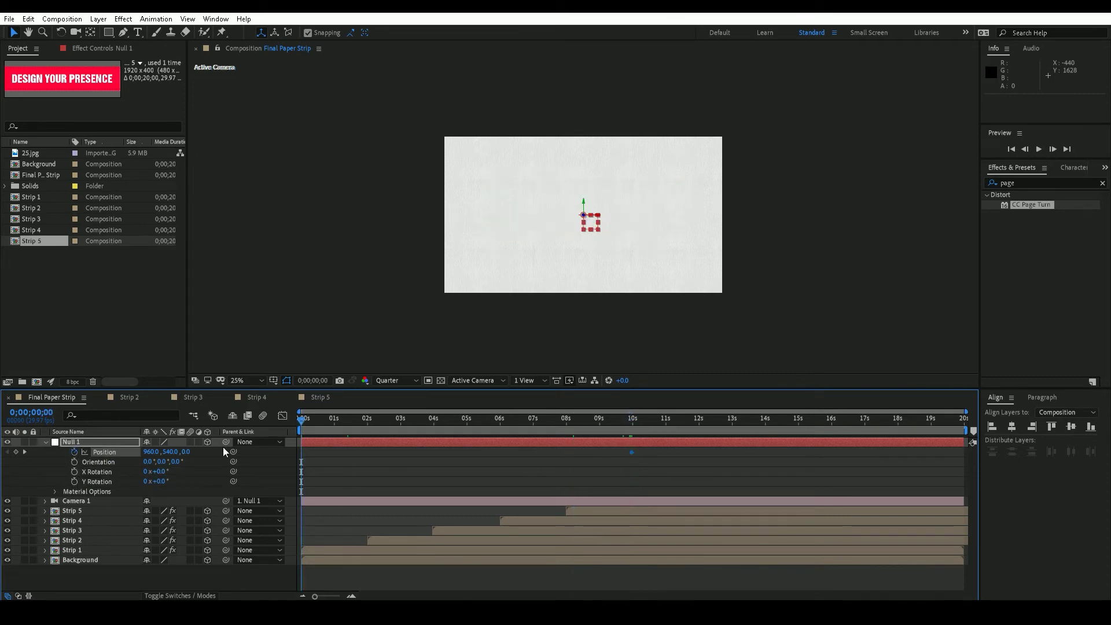
{"action": "left_click", "coordinate": [186, 452]}
{"action": "key", "text": "Return"}
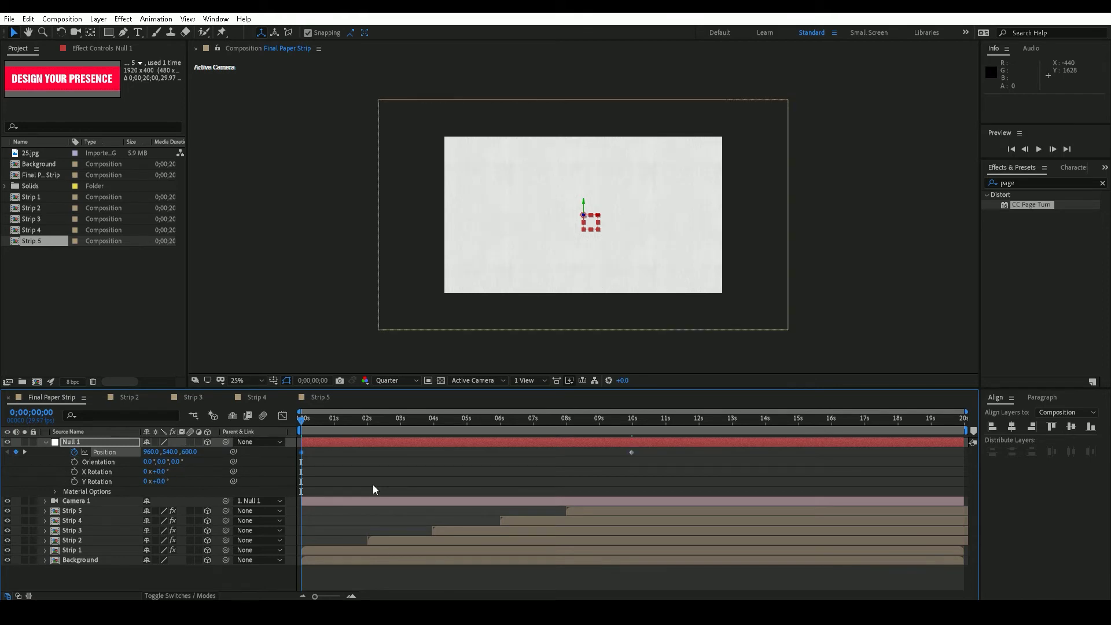
{"action": "left_click", "coordinate": [45, 442]}
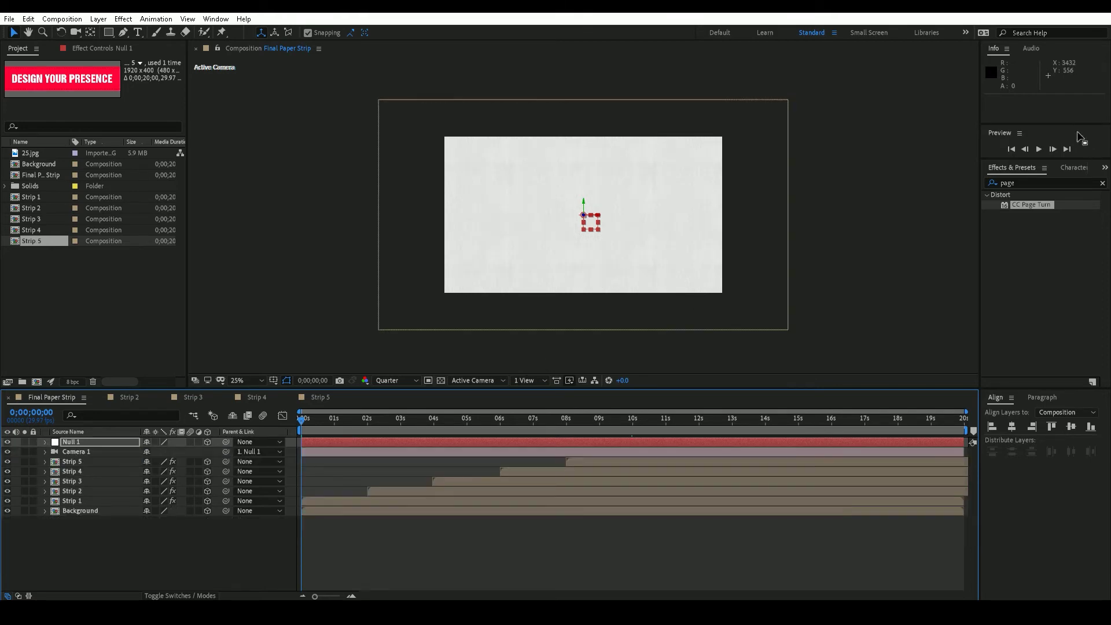
Preview the camera move from the start and check the strip layout at 0;00;11;27
{"action": "left_click", "coordinate": [1038, 149]}
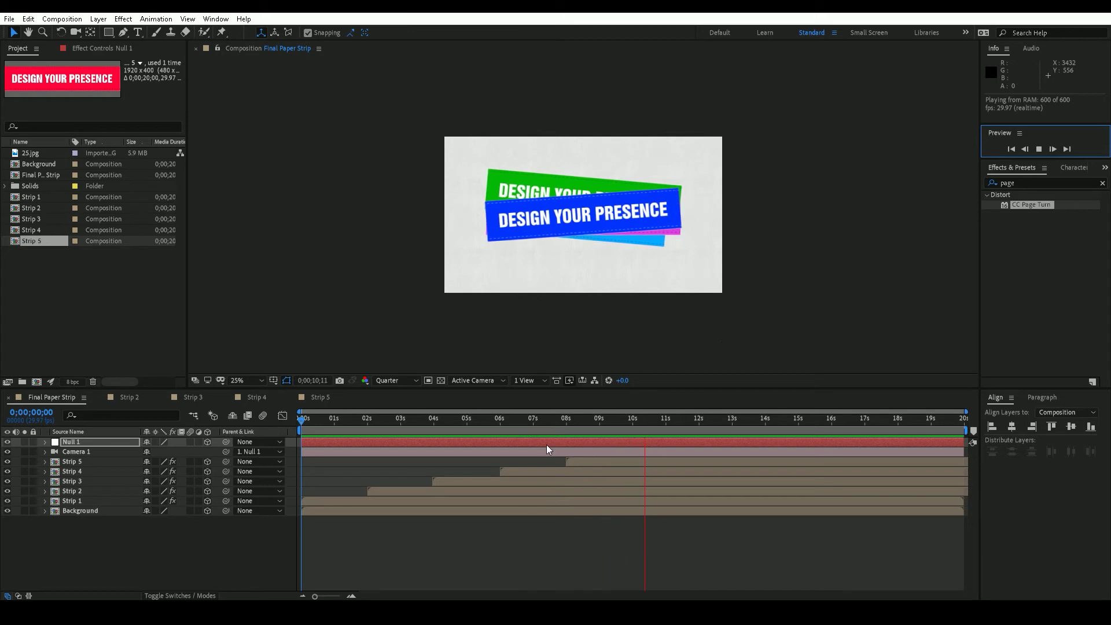
{"action": "left_click", "coordinate": [613, 426]}
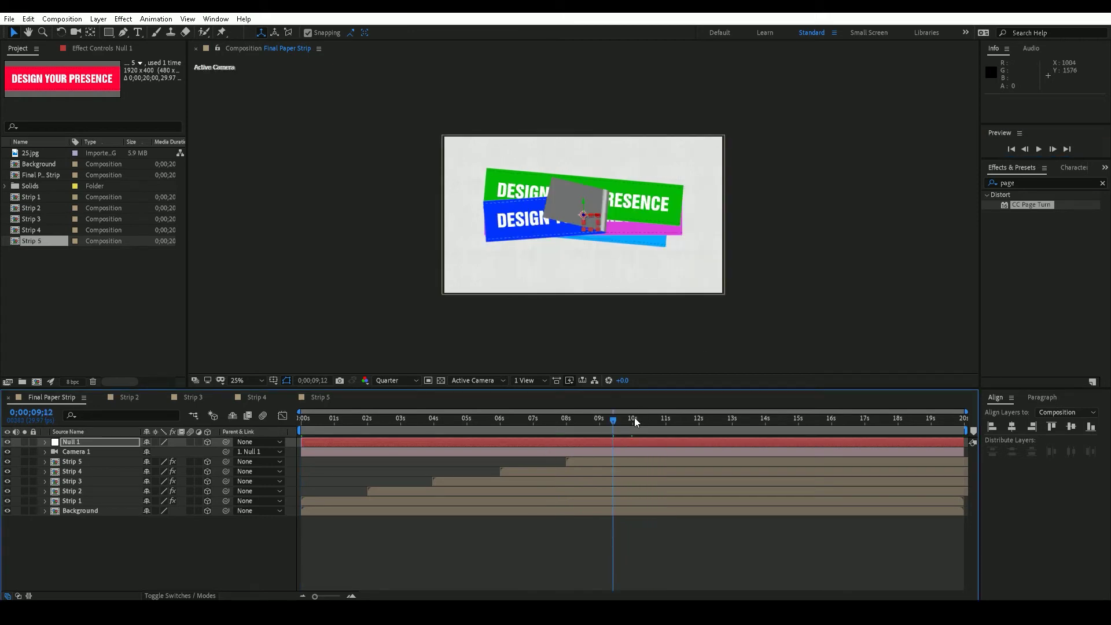
{"action": "left_click_drag", "start_coordinate": [613, 421], "coordinate": [696, 421]}
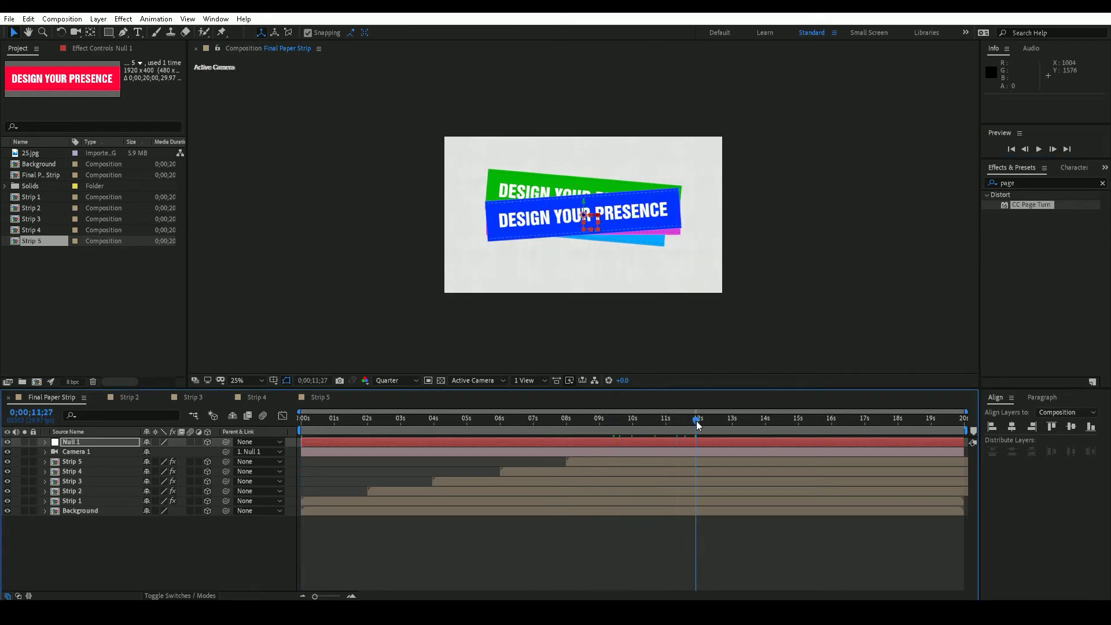
Move the Strip 5 layer left to about 886.4, 545.1
{"action": "left_click", "coordinate": [105, 460]}
{"action": "left_click_drag", "start_coordinate": [596, 218], "coordinate": [587, 218]}
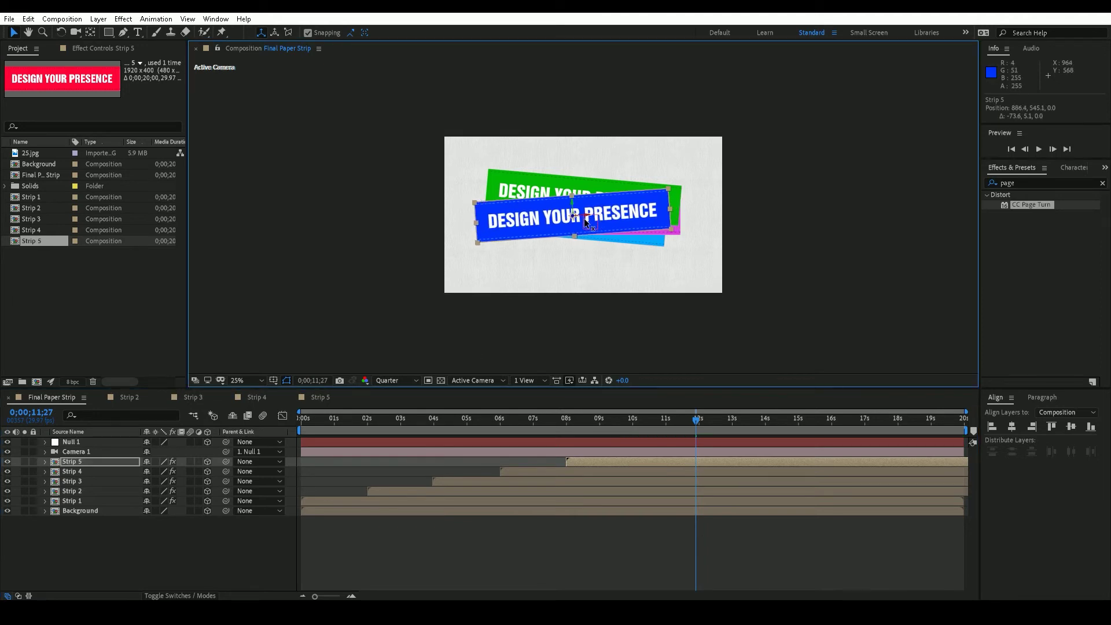
{"action": "left_click", "coordinate": [174, 543]}
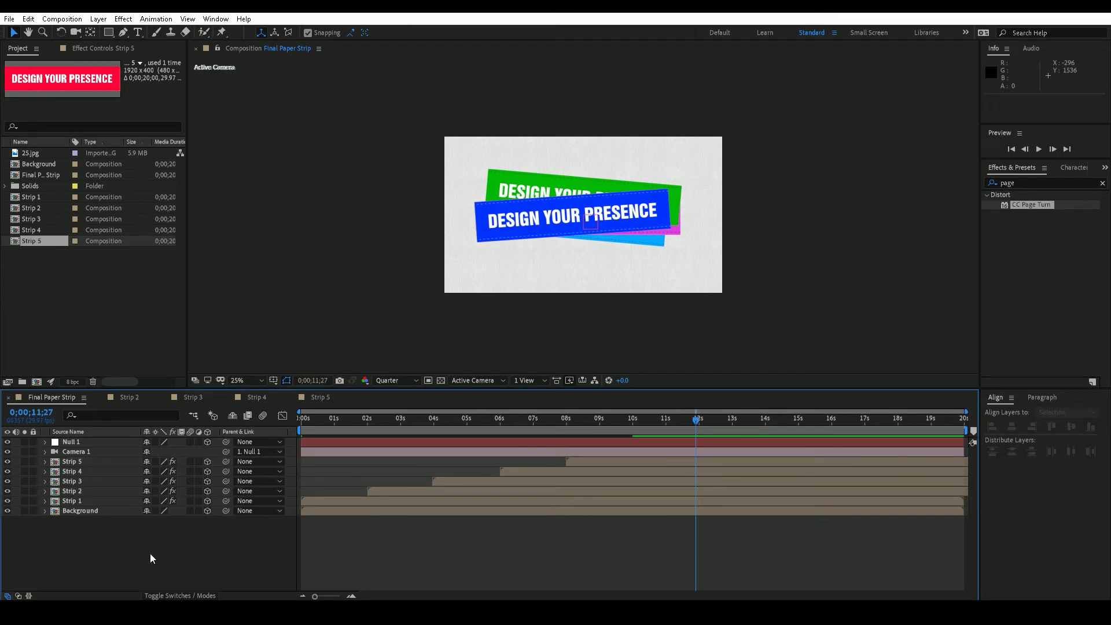
Lower Strip 3 to about 960, 580 and Strip 2 to about 951.6, 635.5
{"action": "left_click", "coordinate": [85, 469]}
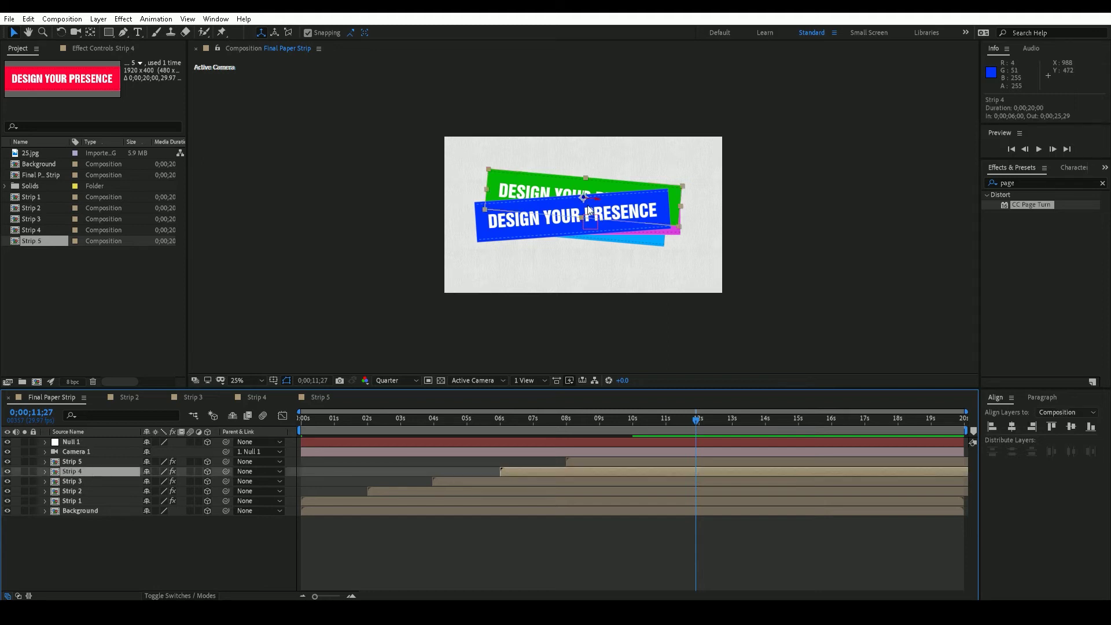
{"action": "left_click", "coordinate": [92, 481]}
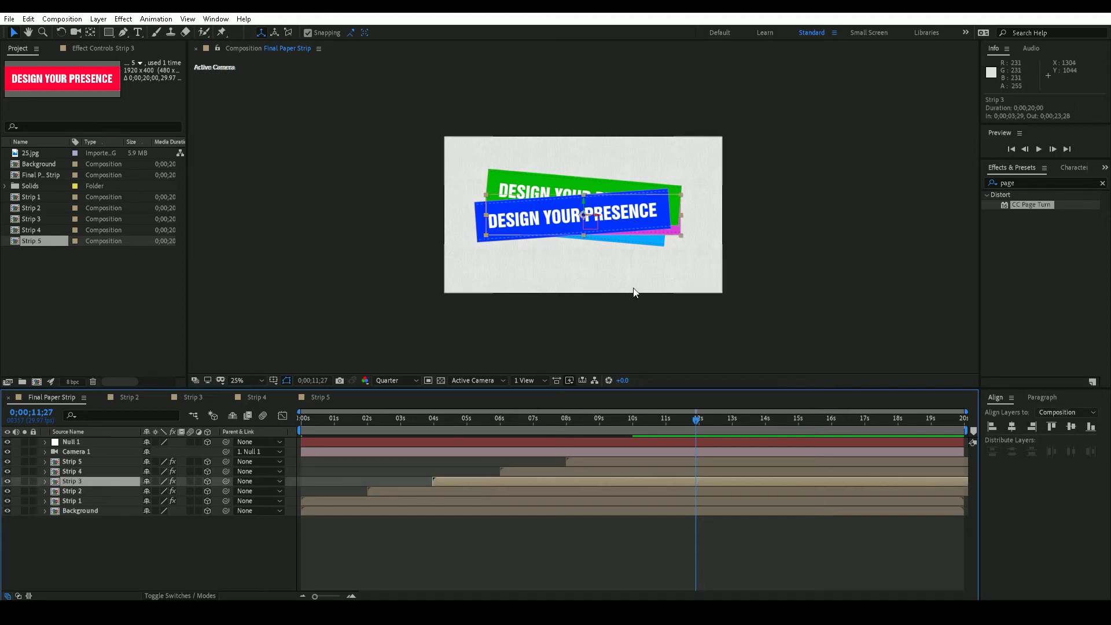
{"action": "left_click_drag", "start_coordinate": [584, 217], "coordinate": [585, 223]}
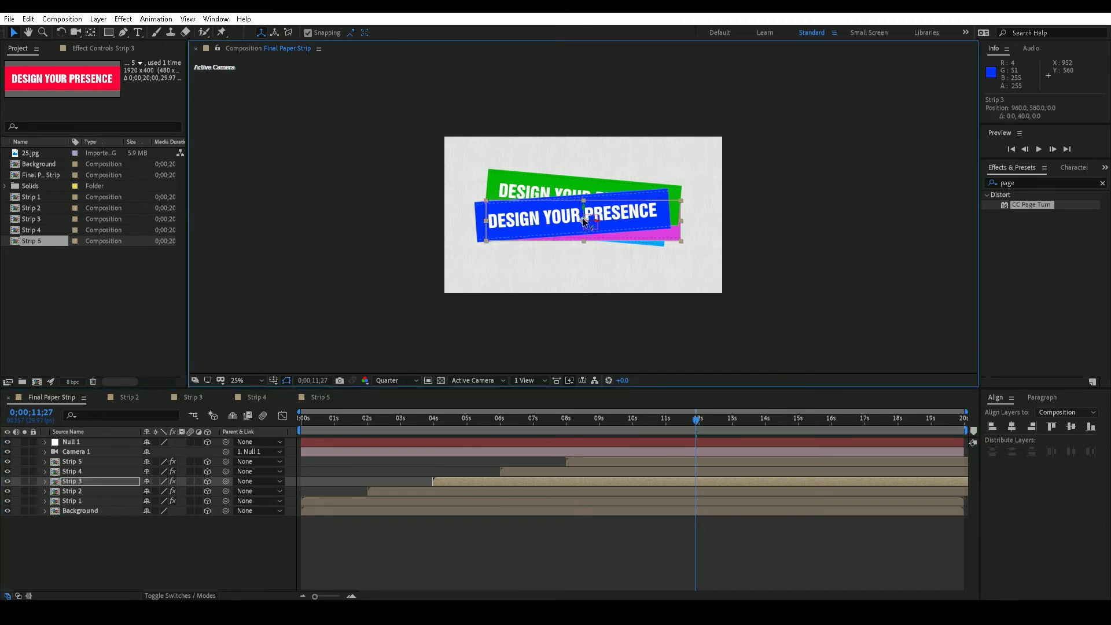
{"action": "left_click", "coordinate": [114, 489]}
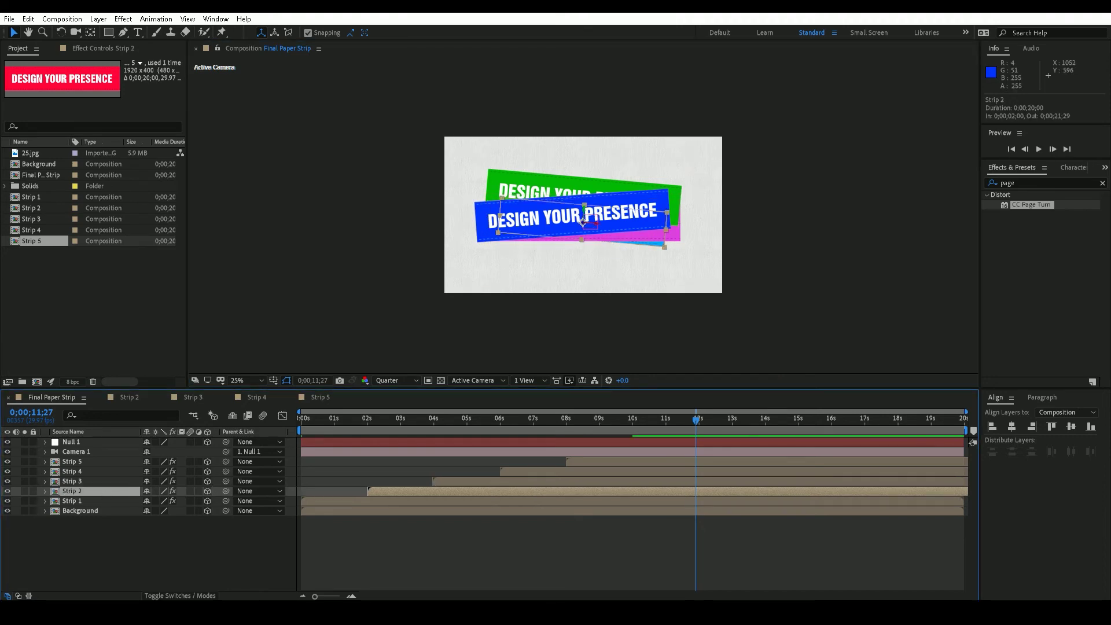
{"action": "left_click_drag", "start_coordinate": [584, 221], "coordinate": [582, 229]}
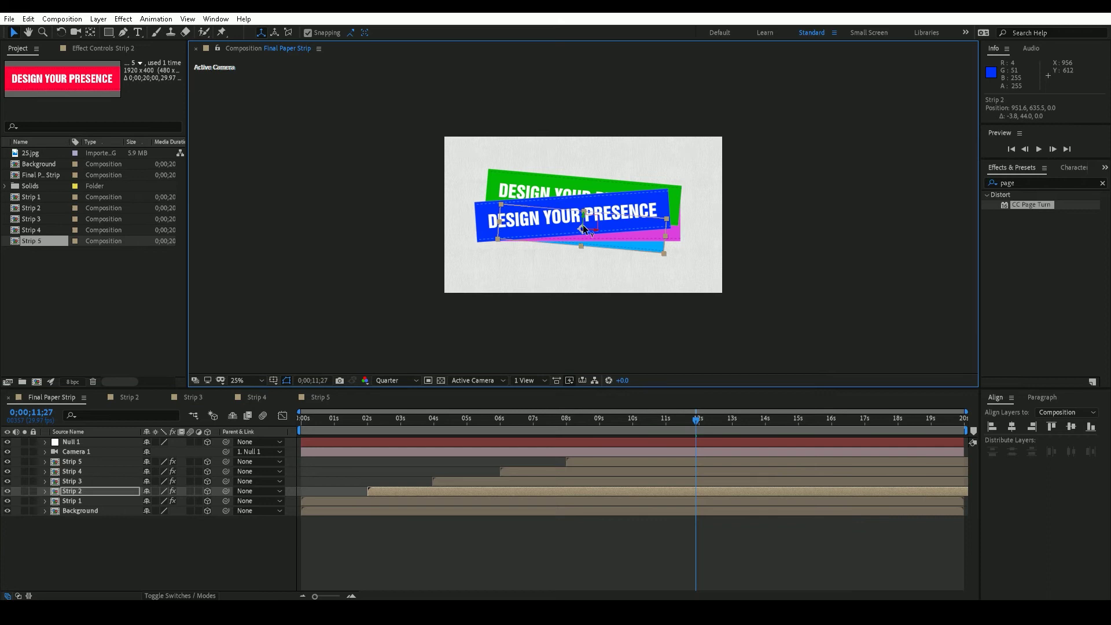
{"action": "left_click", "coordinate": [124, 569]}
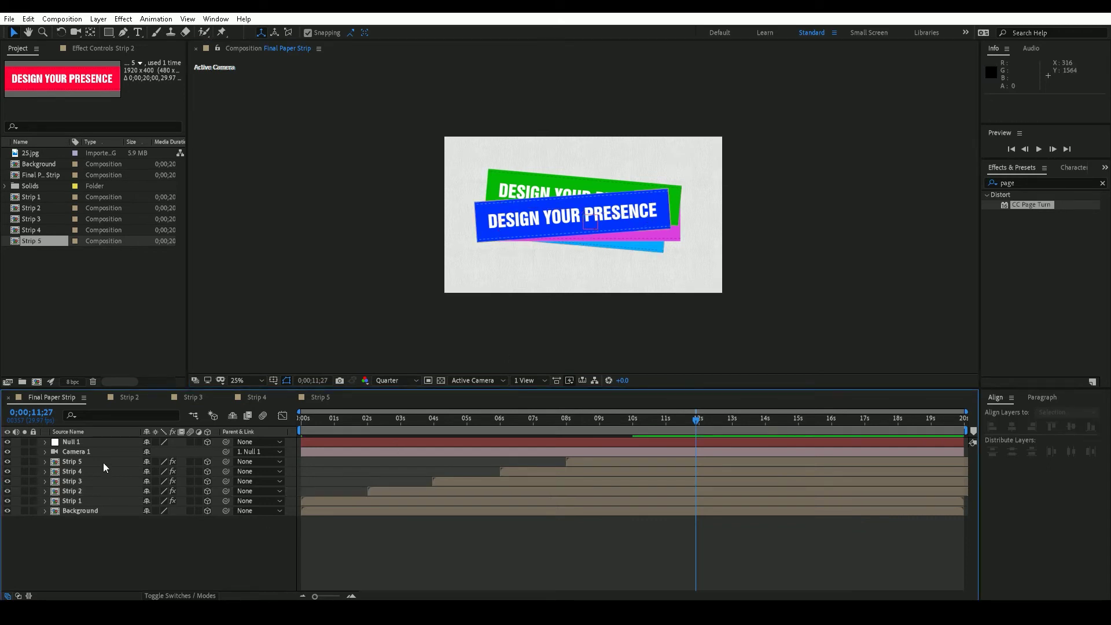
Try a Z rotation of -3° on the Strip 5 layer and settle on -2°
{"action": "left_click", "coordinate": [102, 466]}
{"action": "key", "text": "r"}
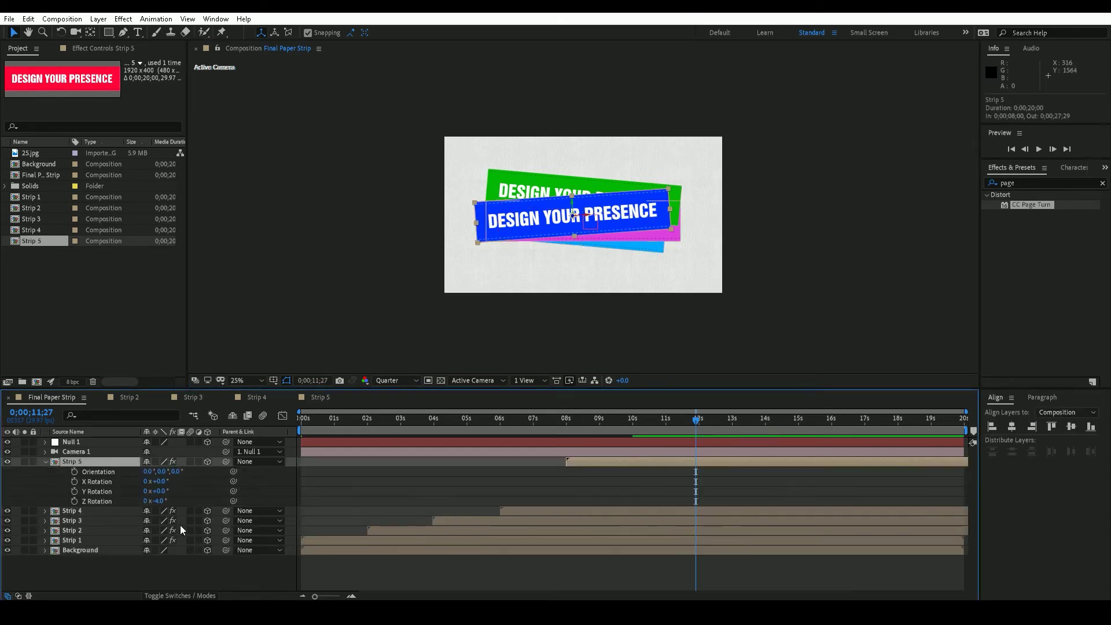
{"action": "left_click", "coordinate": [164, 501]}
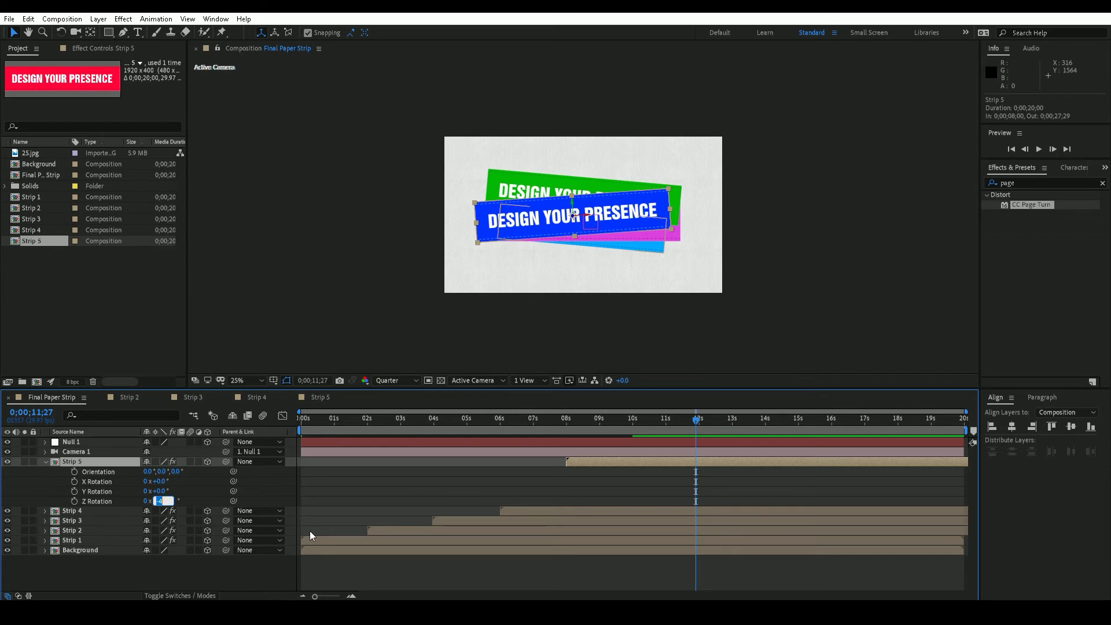
{"action": "type", "text": "-3"}
{"action": "key", "text": "Return"}
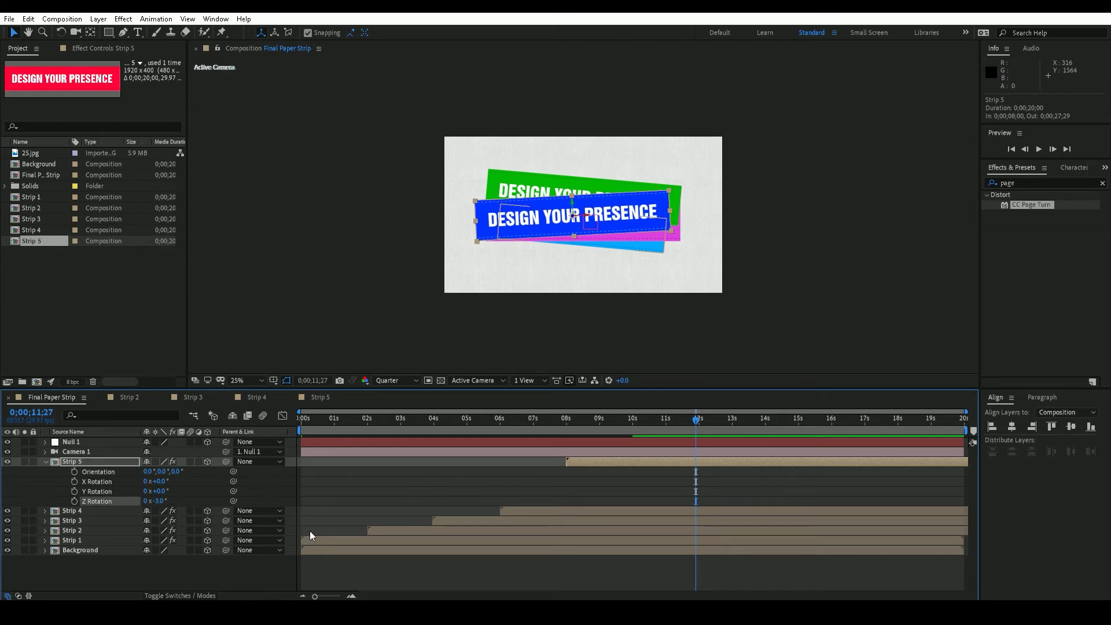
{"action": "left_click", "coordinate": [158, 500]}
{"action": "type", "text": "-2"}
{"action": "key", "text": "Return"}
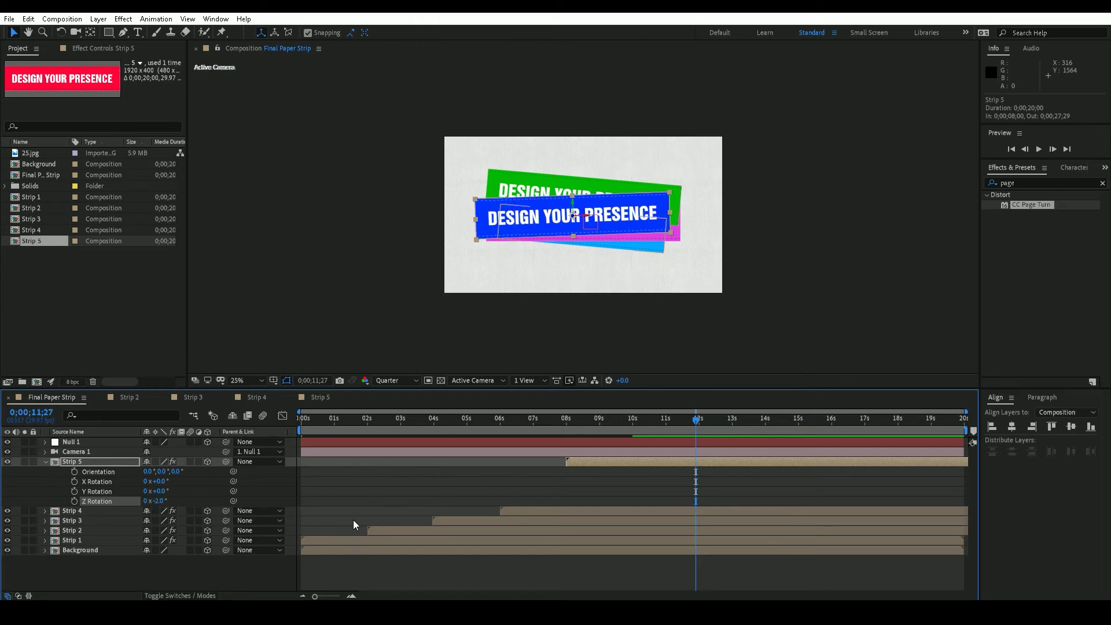
Turn on Casts Shadows and turn off Accepts Lights for the Background layer and all five Strip layers
{"action": "left_click", "coordinate": [44, 461]}
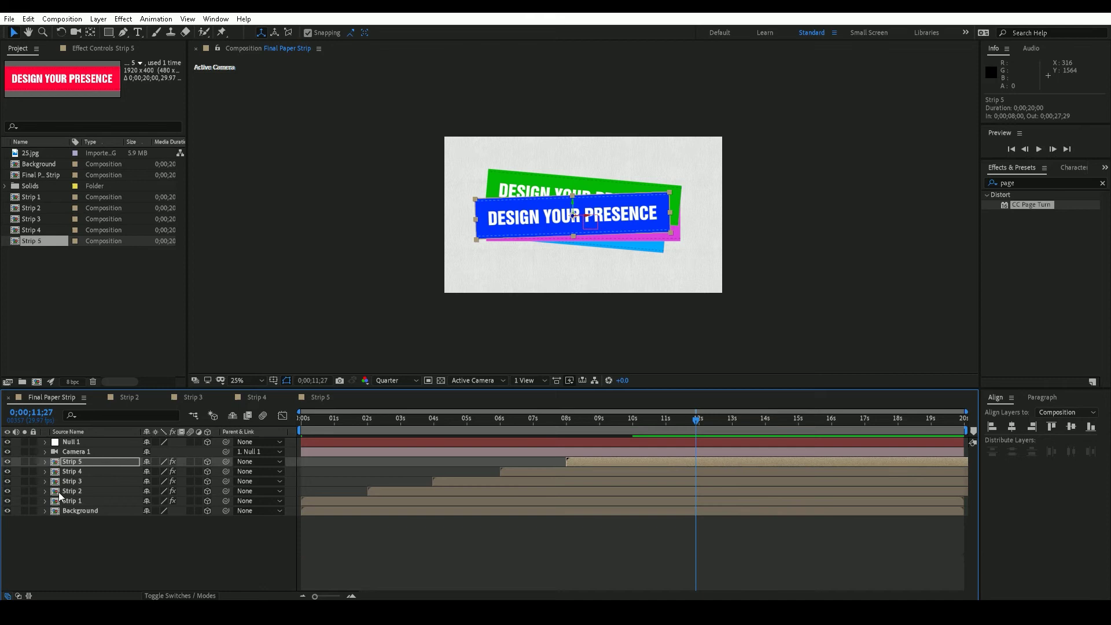
{"action": "left_click", "coordinate": [90, 542]}
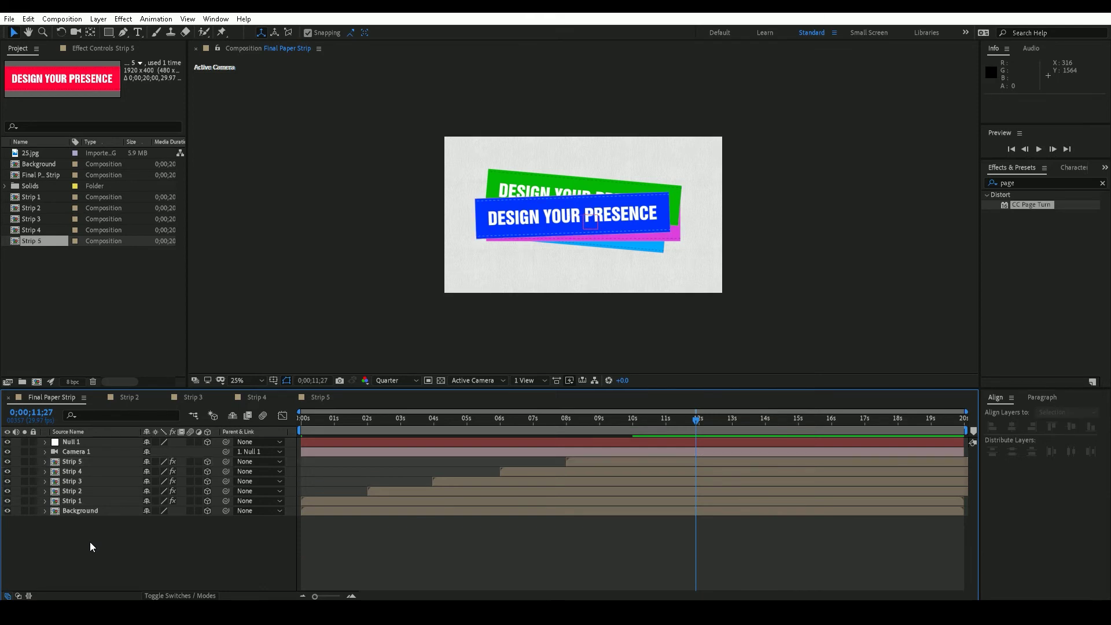
{"action": "left_click", "coordinate": [81, 461]}
{"action": "left_click", "coordinate": [91, 510], "text": "shift"}
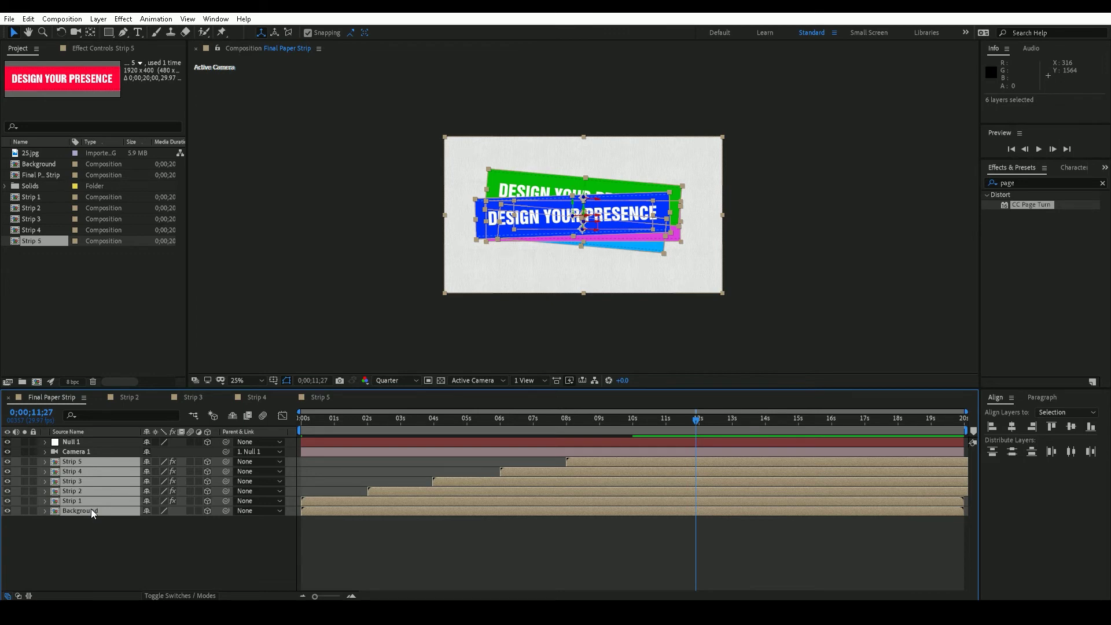
{"action": "key", "text": "a"}
{"action": "key", "text": "a"}
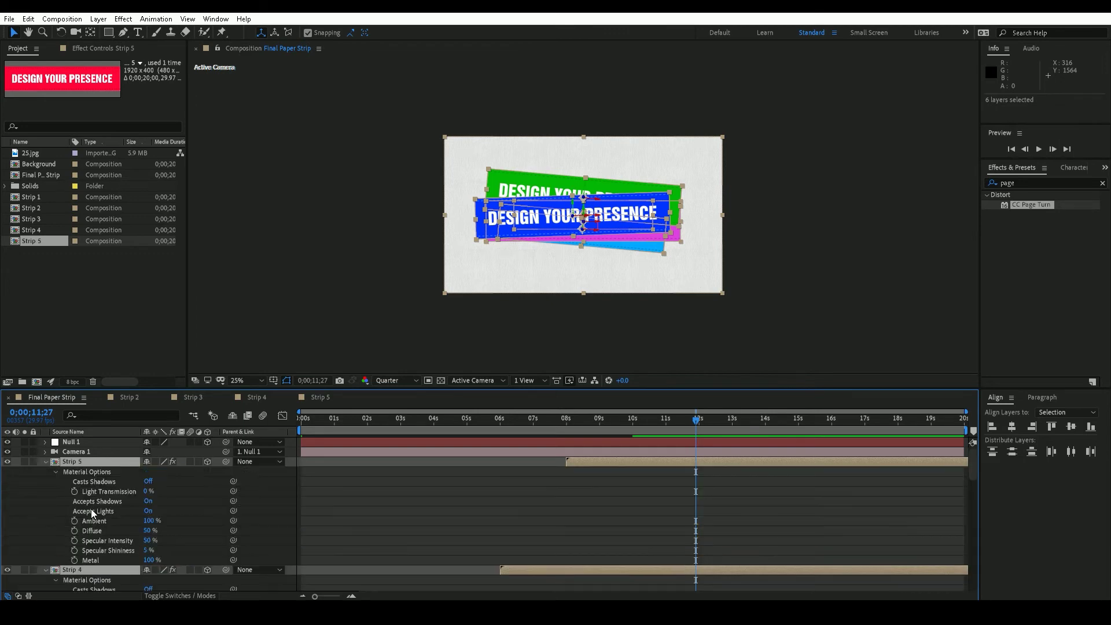
{"action": "left_click", "coordinate": [149, 482]}
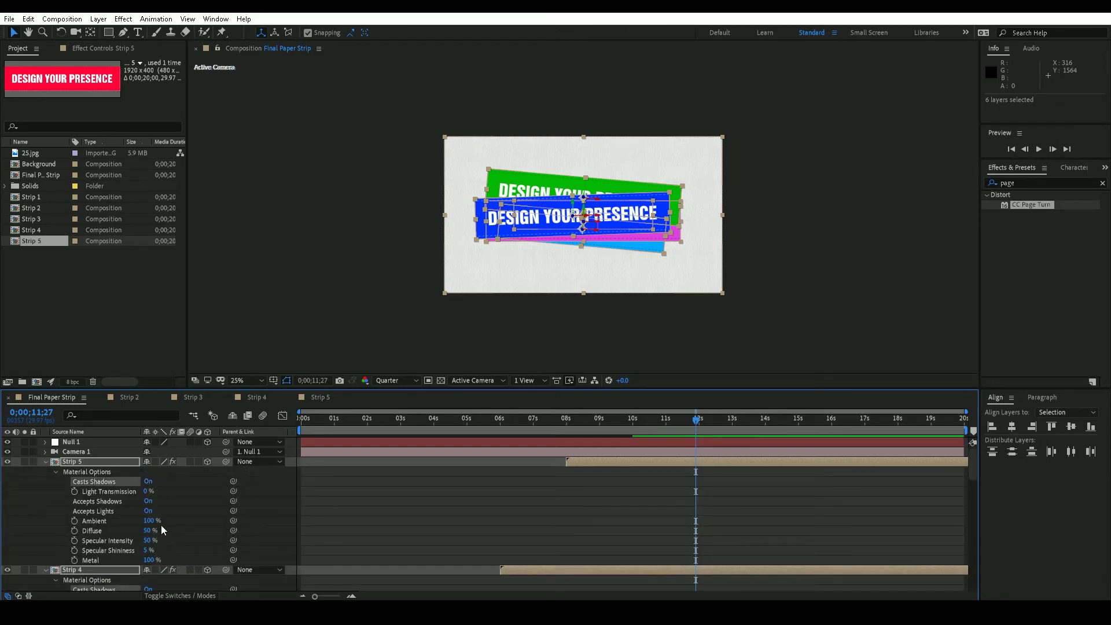
{"action": "left_click", "coordinate": [149, 512]}
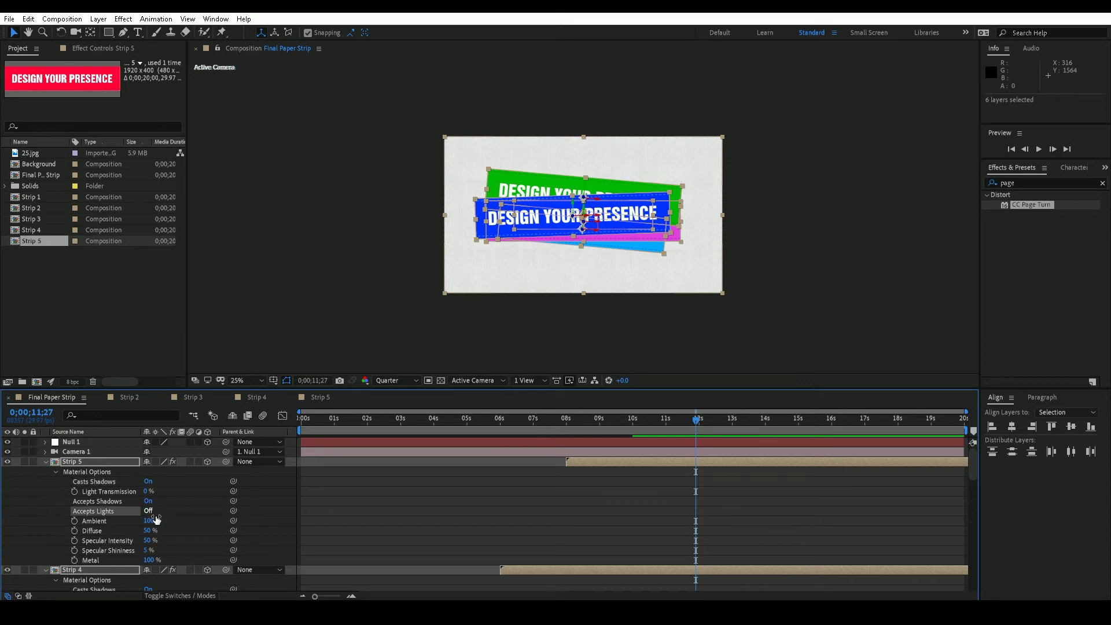
{"action": "scroll", "coordinate": [176, 518], "scroll_direction": "down", "scroll_amount": 10}
{"action": "scroll", "coordinate": [177, 525], "scroll_direction": "down", "scroll_amount": 5}
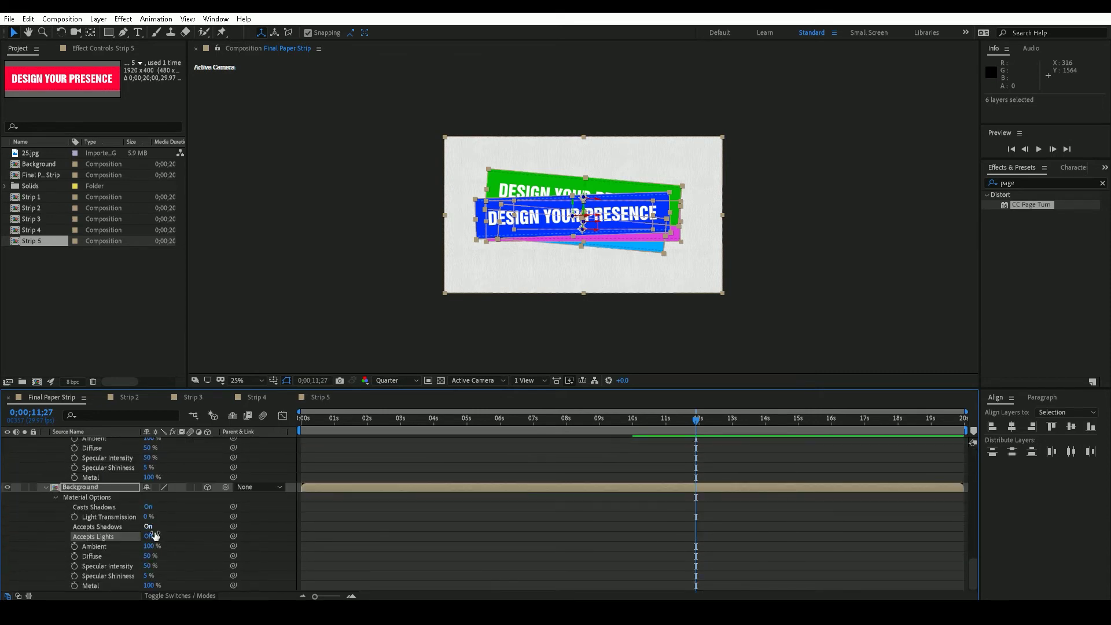
{"action": "scroll", "coordinate": [64, 520], "scroll_direction": "up", "scroll_amount": 15}
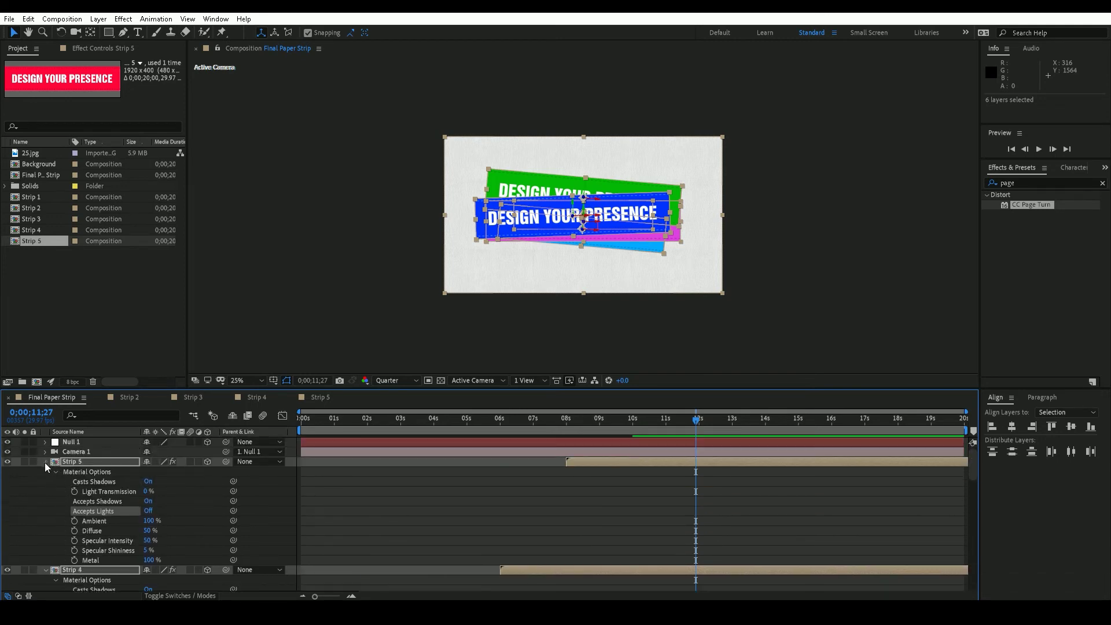
{"action": "left_click", "coordinate": [45, 461]}
Add a white spot light with 0% intensity, 120° cone angle, 30% cone feather, shadows on, 30% shadow darkness and 150 px diffusion
{"action": "left_click", "coordinate": [99, 540]}
{"action": "right_click", "coordinate": [98, 540]}
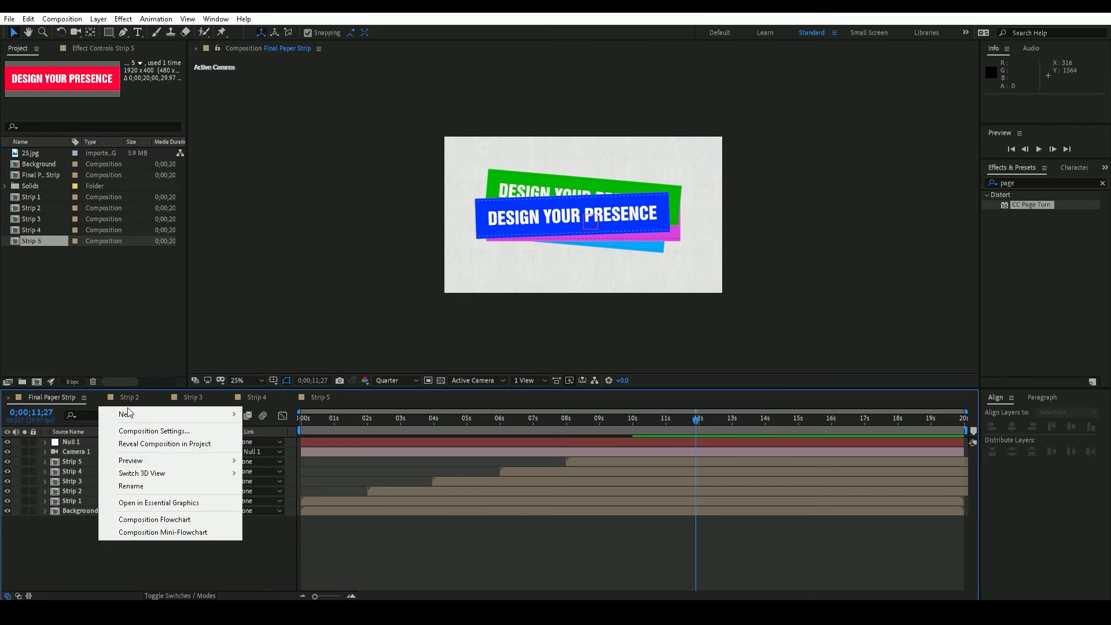
{"action": "mouse_move", "coordinate": [131, 414]}
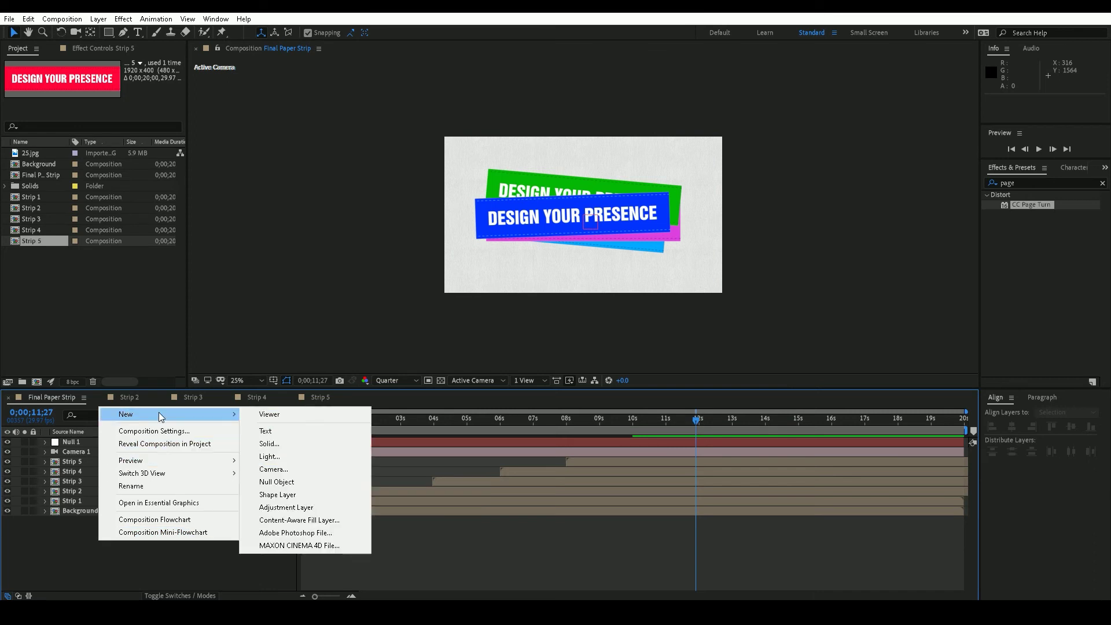
{"action": "left_click", "coordinate": [272, 457]}
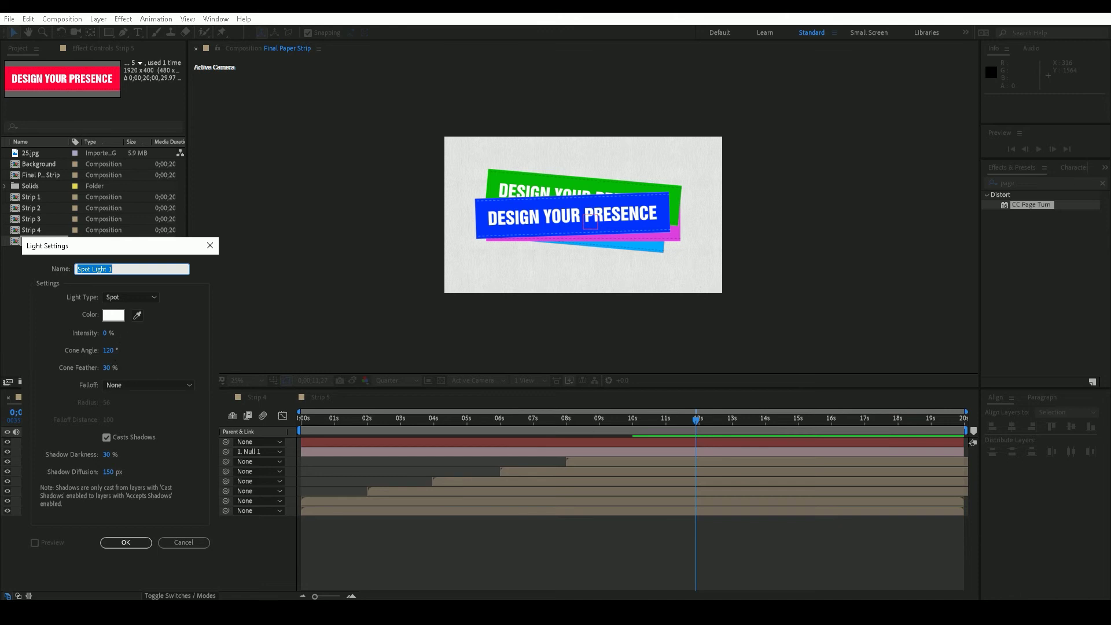
{"action": "left_click", "coordinate": [127, 296]}
{"action": "left_click", "coordinate": [115, 315]}
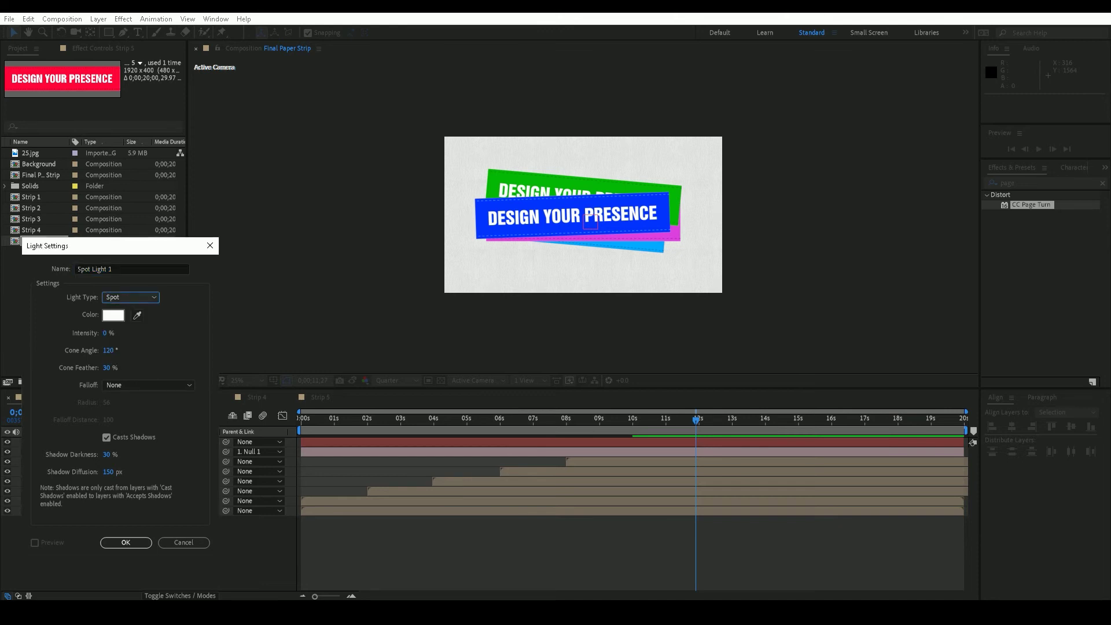
{"action": "left_click", "coordinate": [105, 332]}
{"action": "left_click", "coordinate": [107, 368]}
{"action": "left_click", "coordinate": [106, 454]}
{"action": "left_click", "coordinate": [107, 471]}
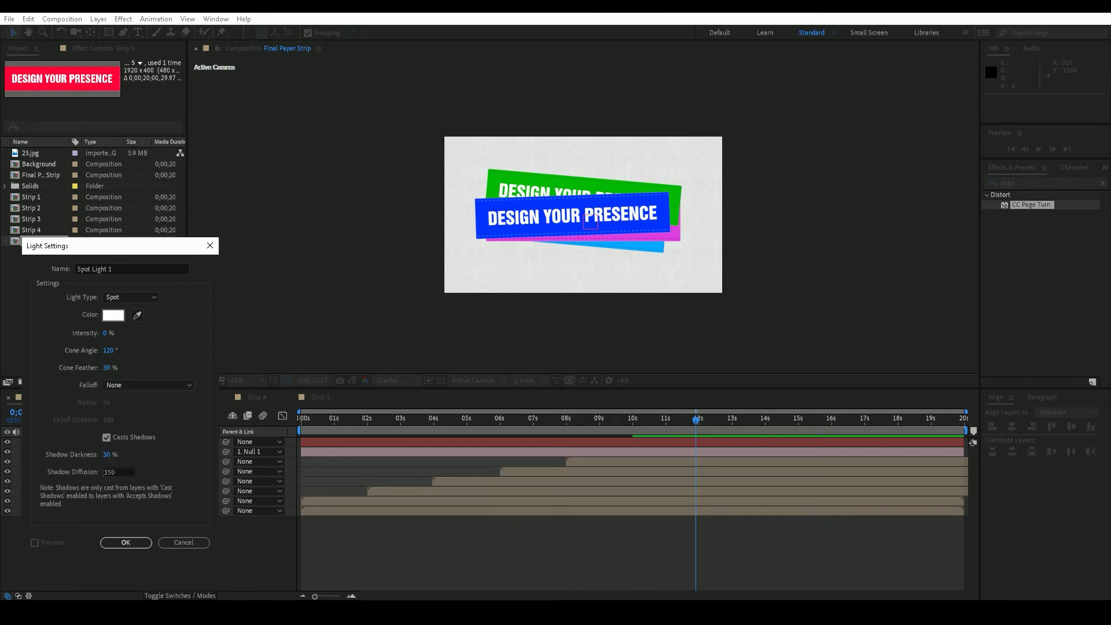
{"action": "left_click", "coordinate": [124, 539]}
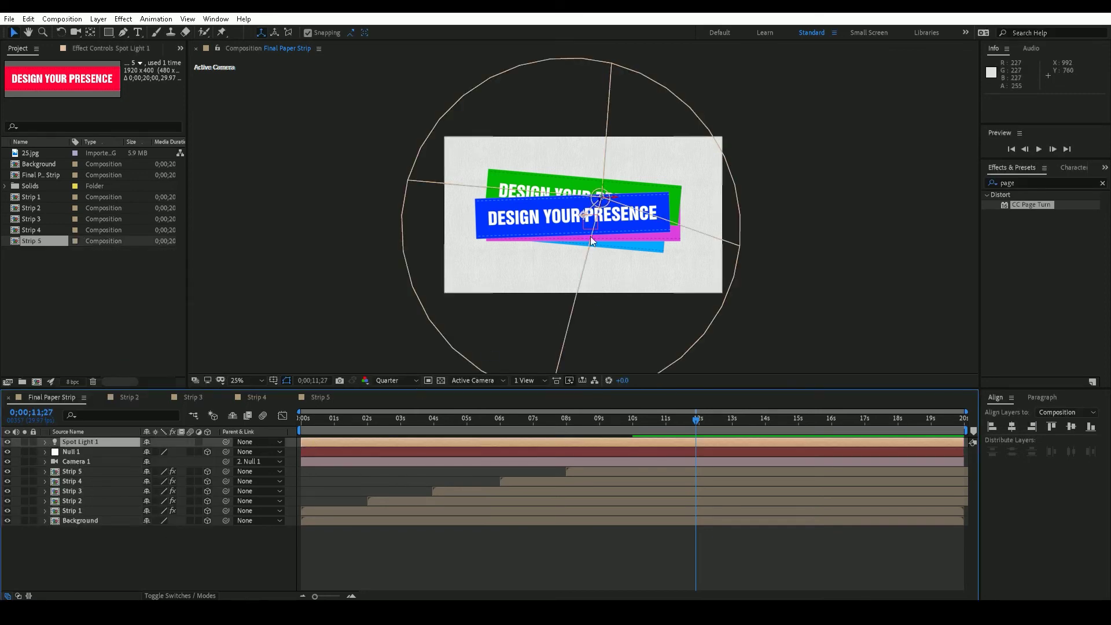
Set the anchor point Z value to 5 for Strip 1 and 10 for Strip 2
{"action": "left_click", "coordinate": [102, 511]}
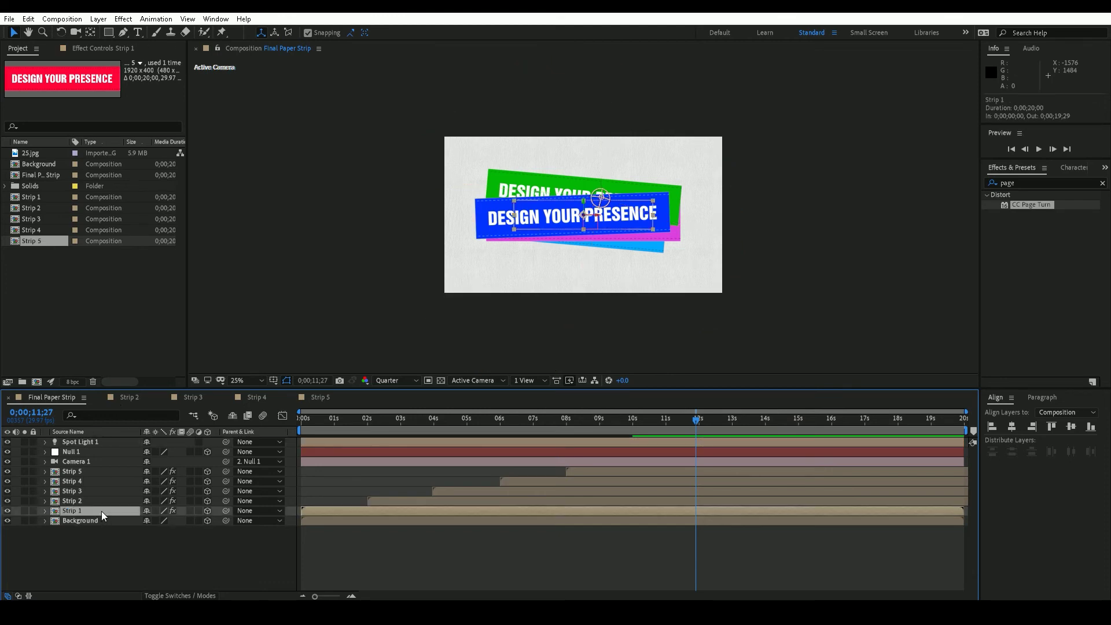
{"action": "left_click", "coordinate": [105, 471], "text": "shift"}
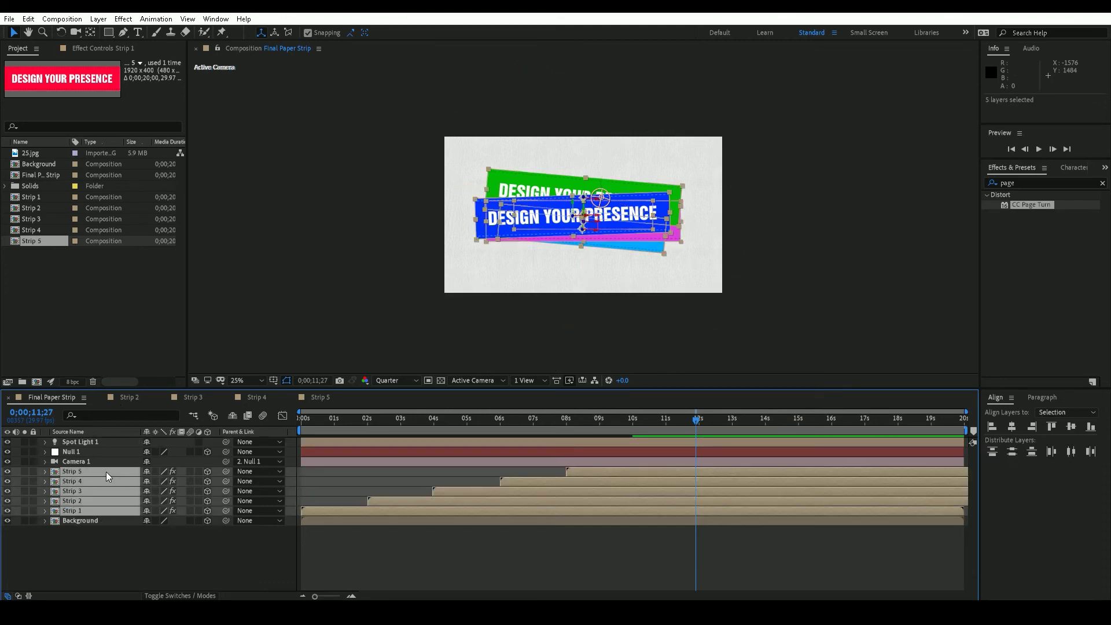
{"action": "key", "text": "a"}
{"action": "left_click", "coordinate": [195, 585]}
{"action": "left_click", "coordinate": [186, 560]}
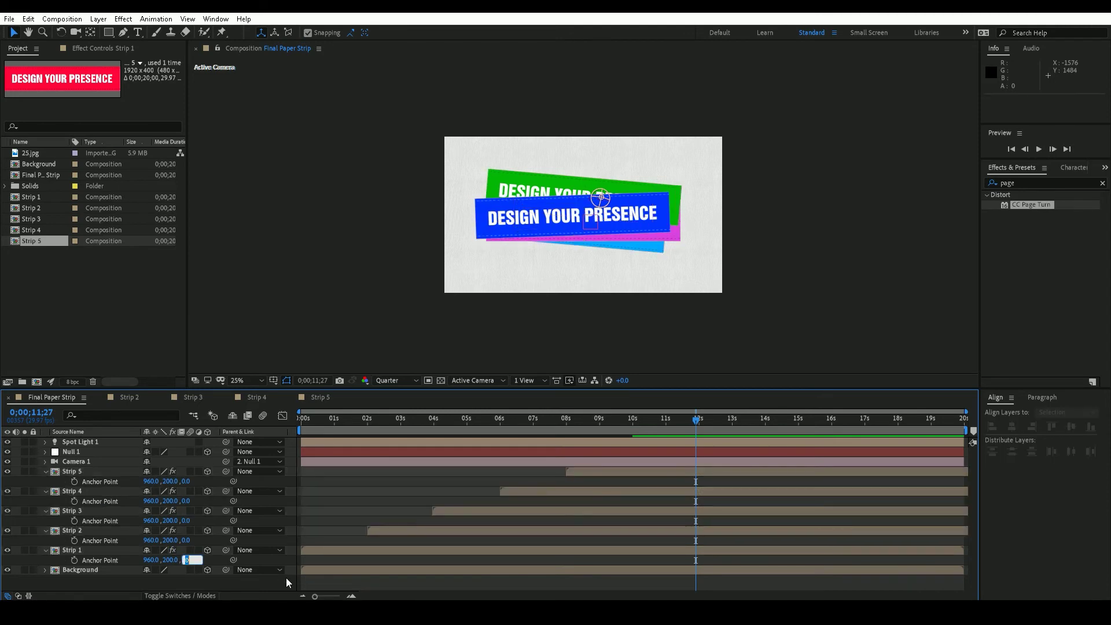
{"action": "type", "text": "5"}
{"action": "key", "text": "Tab"}
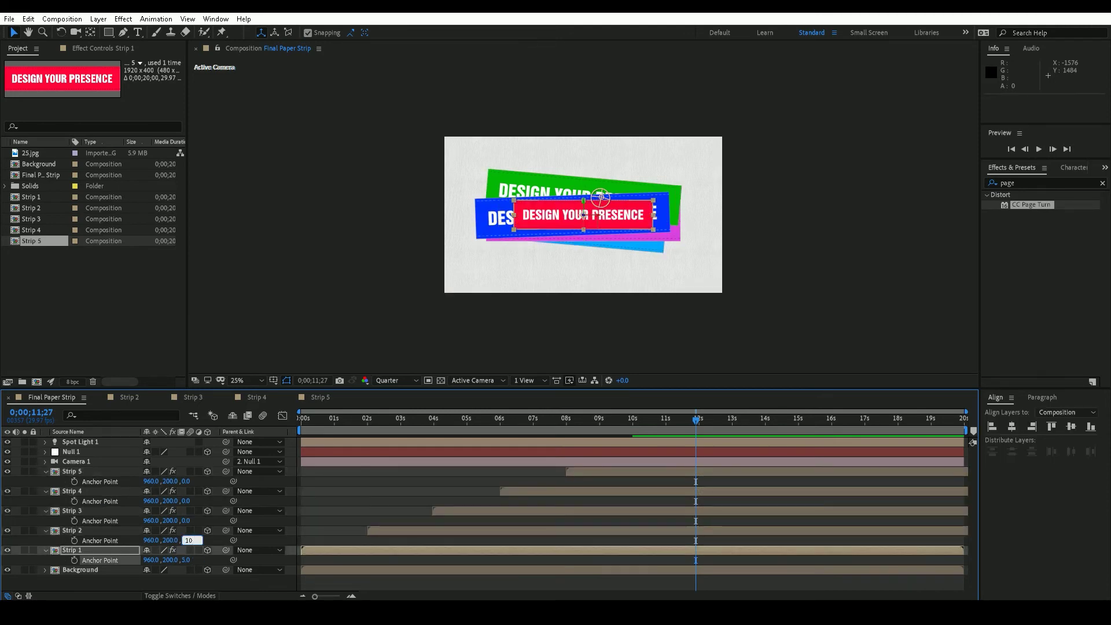
{"action": "key", "text": "Tab"}
Set the anchor point Z value to 15 for Strip 3, 20 for Strip 4 and 25 for Strip 5
{"action": "type", "text": "15"}
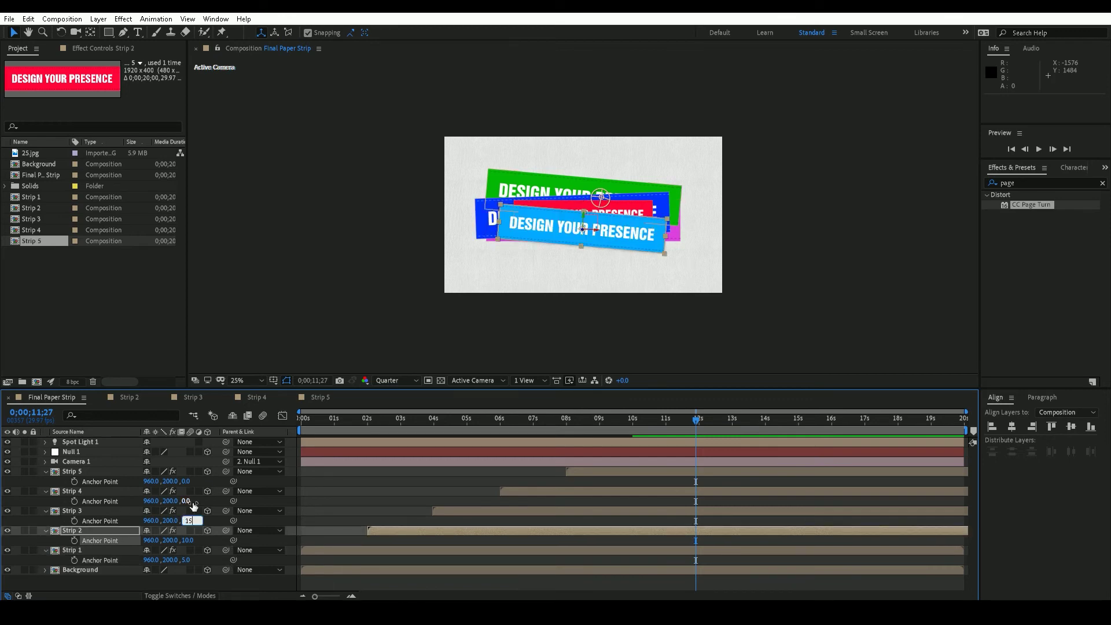
{"action": "key", "text": "Tab"}
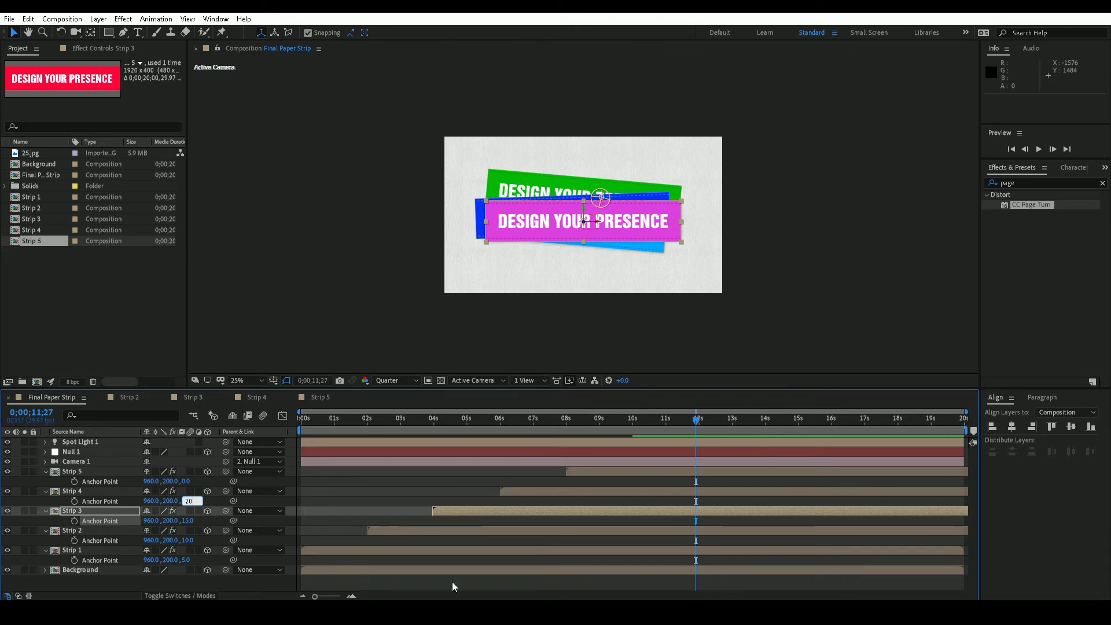
{"action": "type", "text": "20"}
{"action": "key", "text": "Tab"}
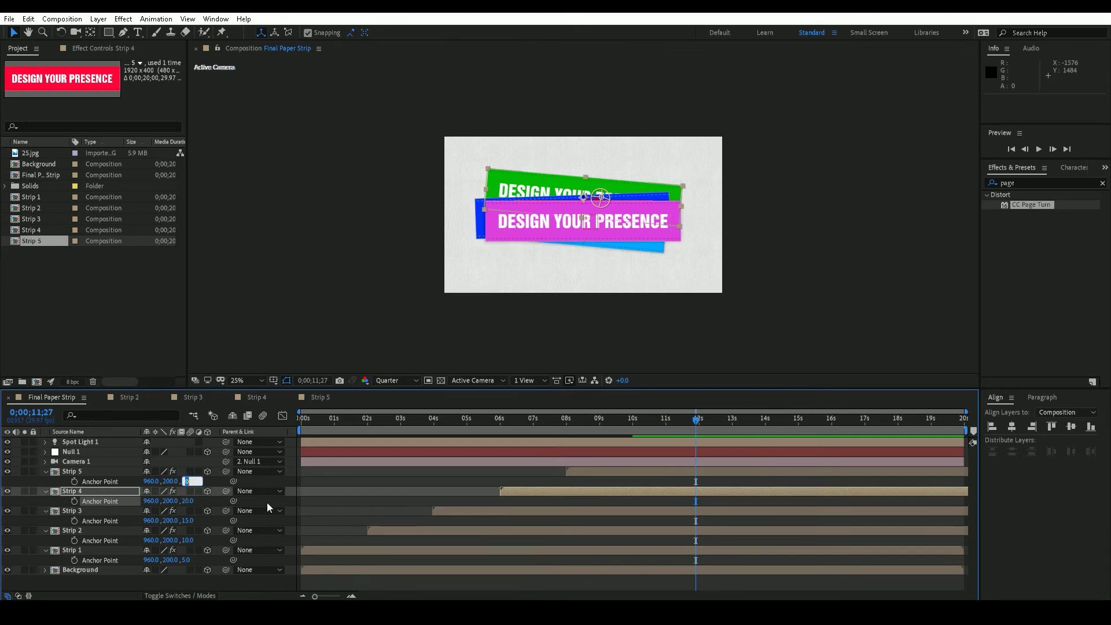
{"action": "type", "text": "25"}
{"action": "key", "text": "Return"}
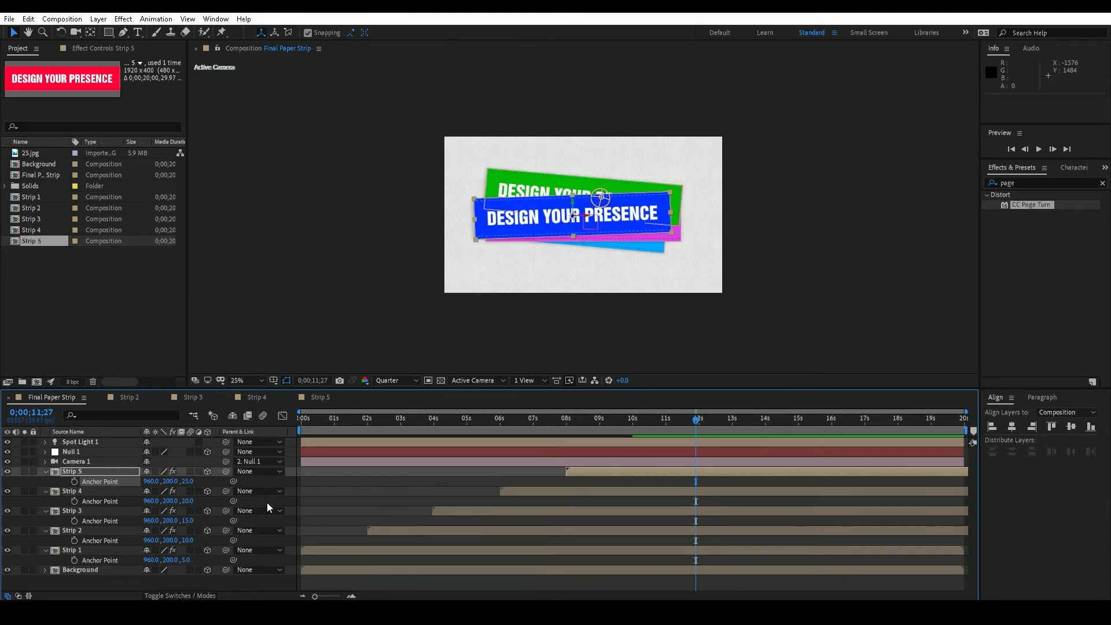
{"action": "left_click", "coordinate": [78, 568], "text": "shift"}
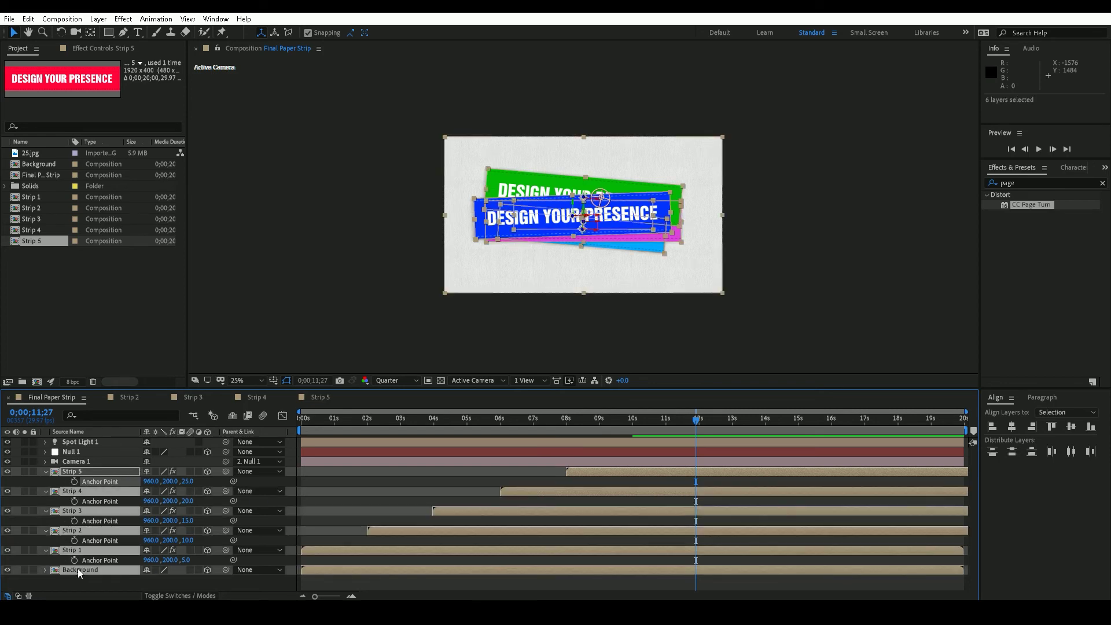
{"action": "key", "text": "a"}
{"action": "key", "text": "F2"}
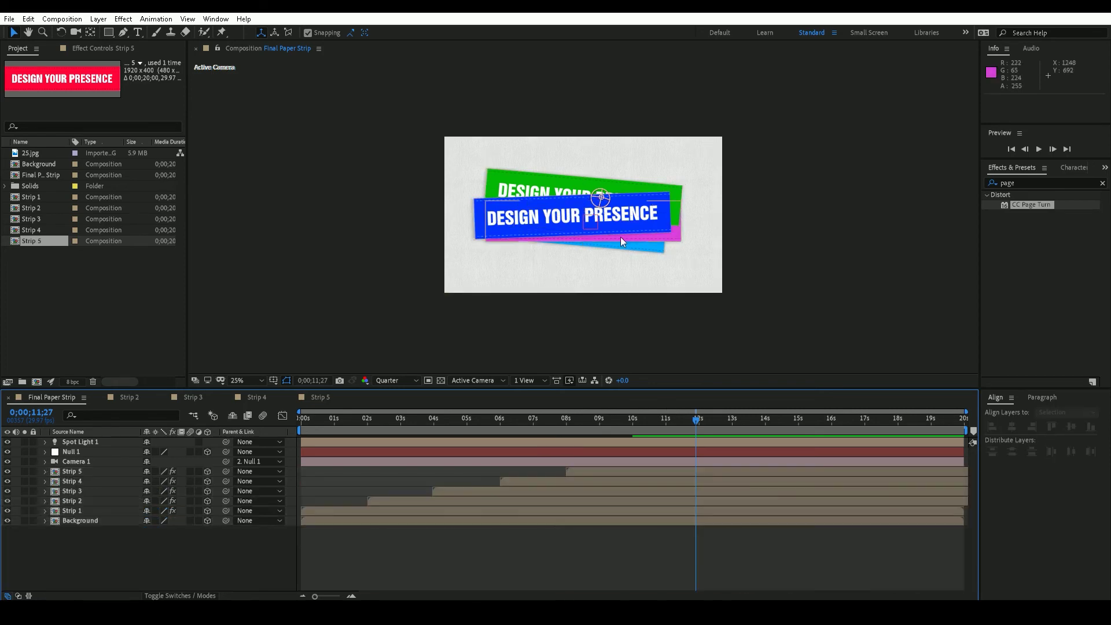
Move Spot Light 1 up above the strips to about 1036.6, 217.9, -638
{"action": "left_click", "coordinate": [113, 441]}
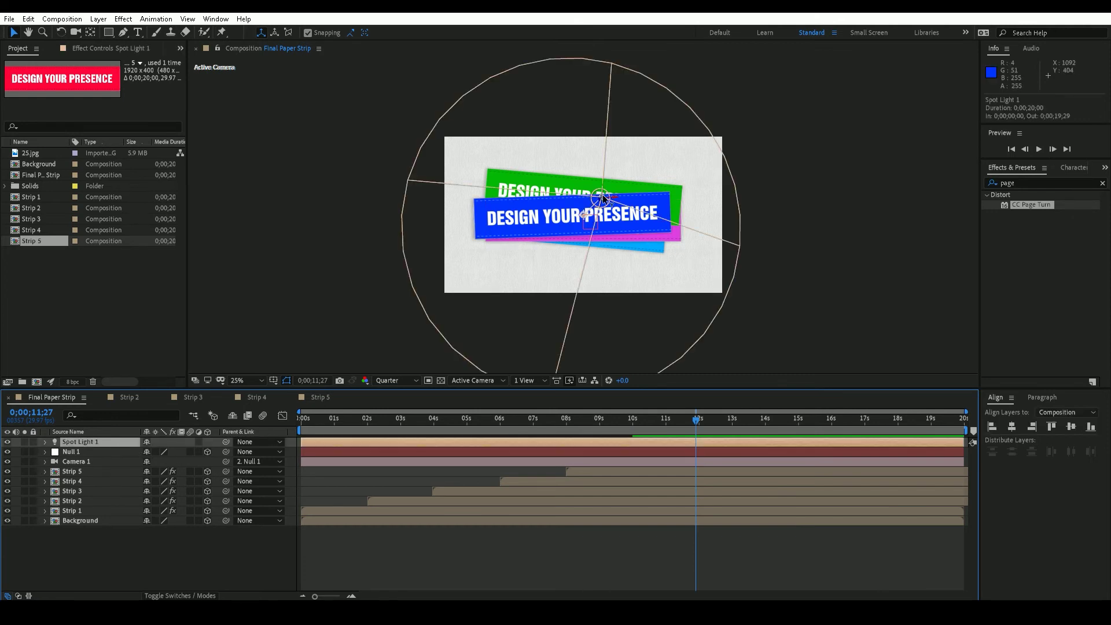
{"action": "key", "text": "period"}
{"action": "key", "text": "period"}
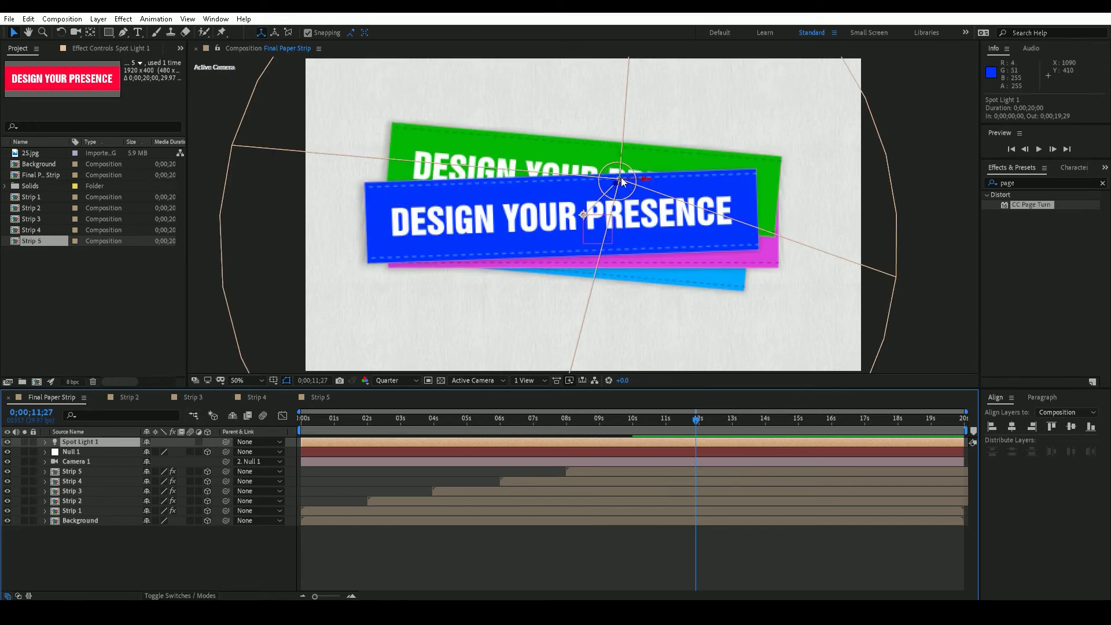
{"action": "left_click_drag", "start_coordinate": [621, 177], "coordinate": [621, 103]}
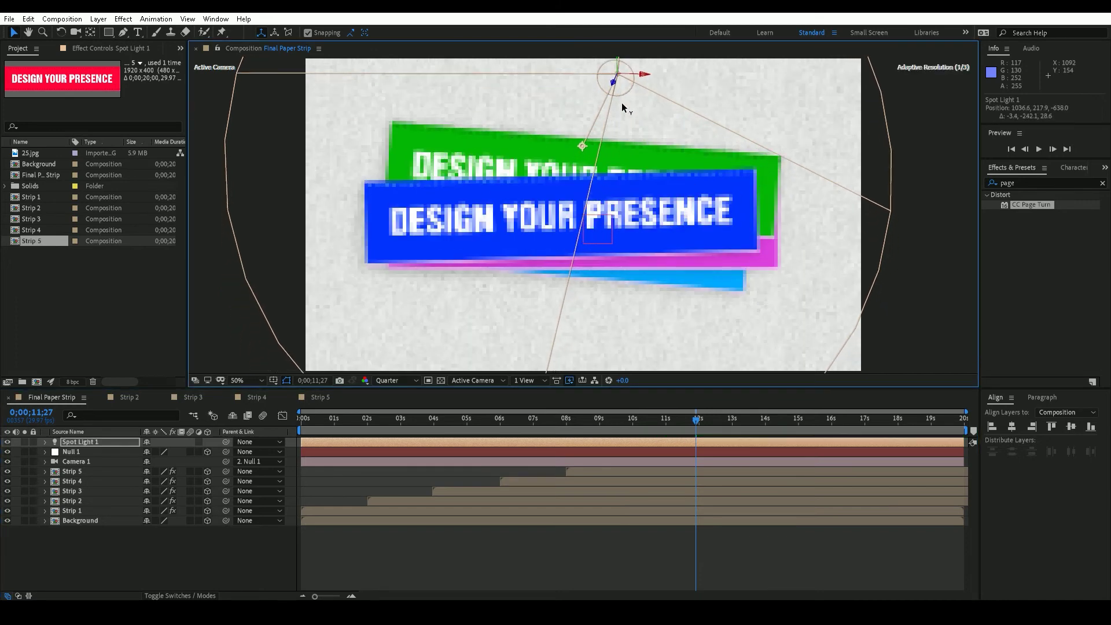
Move the point of interest of Spot Light 1 to about 1060, 375.5, 0
{"action": "left_click", "coordinate": [588, 154]}
{"action": "key", "text": "ctrl+z"}
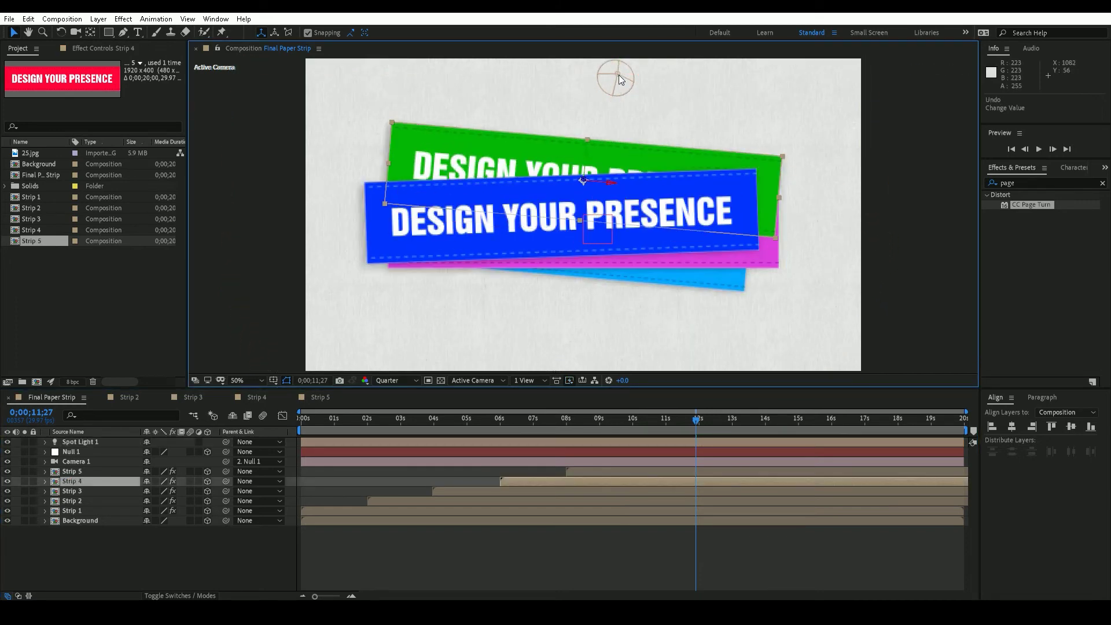
{"action": "left_click", "coordinate": [616, 92]}
{"action": "left_click_drag", "start_coordinate": [584, 147], "coordinate": [612, 172]}
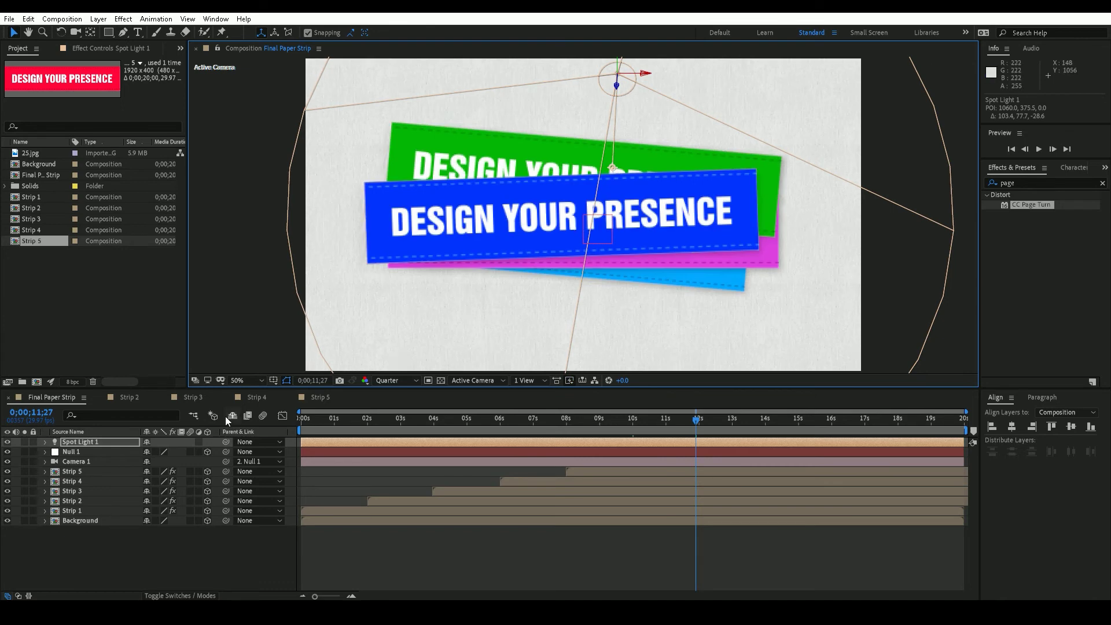
{"action": "left_click", "coordinate": [228, 551]}
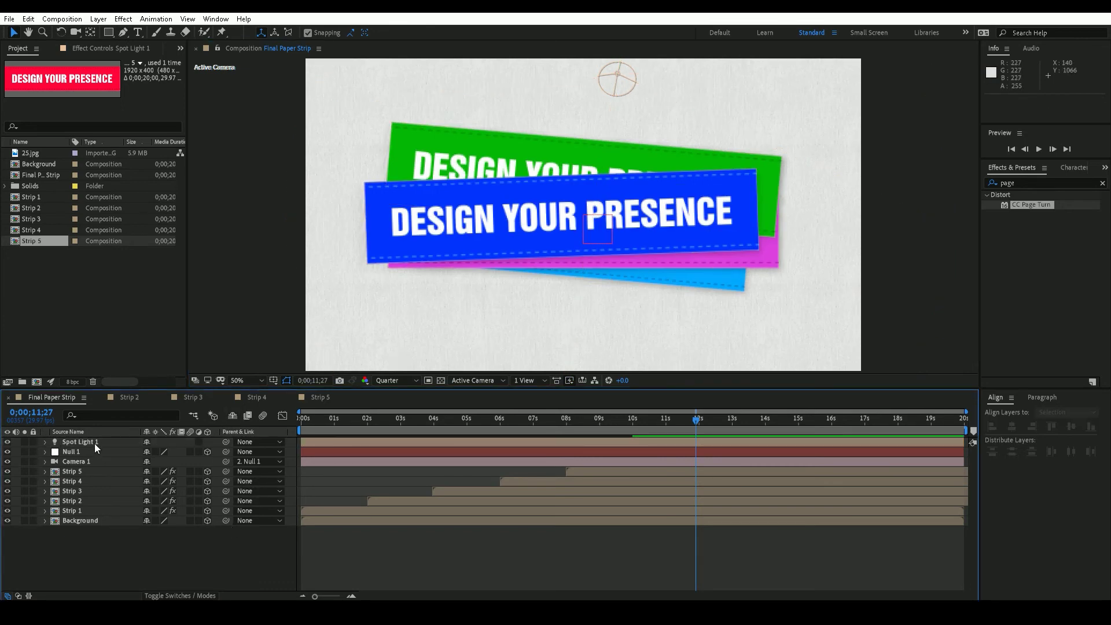
Inspect the strips' shadows up close and review the shadow settings of Spot Light 1
{"action": "scroll", "coordinate": [582, 260], "scroll_direction": "up", "scroll_amount": 2}
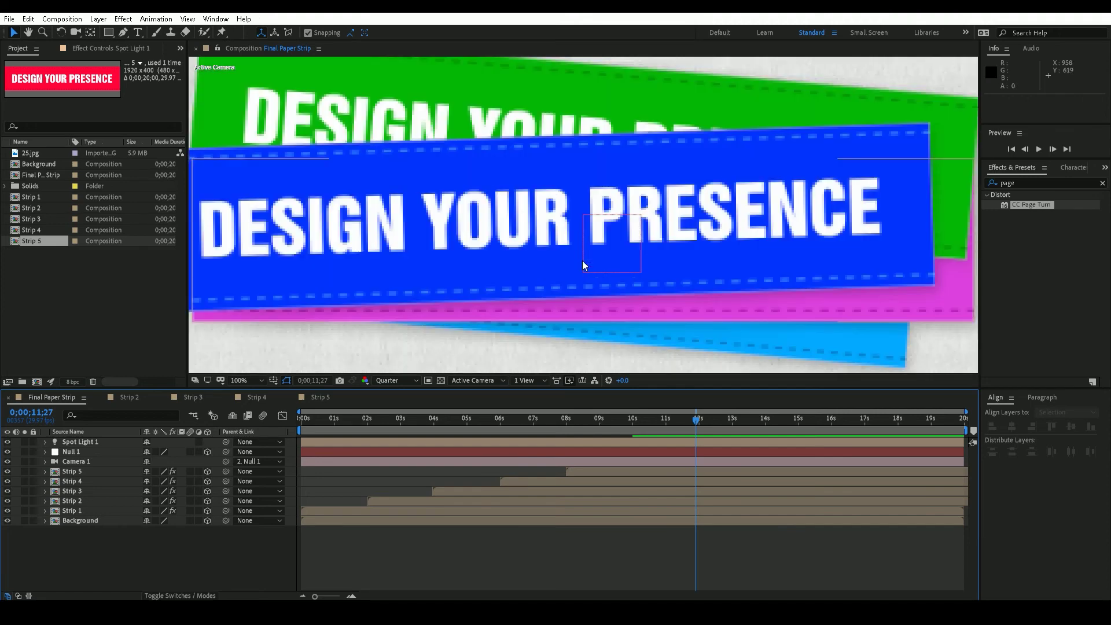
{"action": "scroll", "coordinate": [582, 260], "scroll_direction": "down", "scroll_amount": 2}
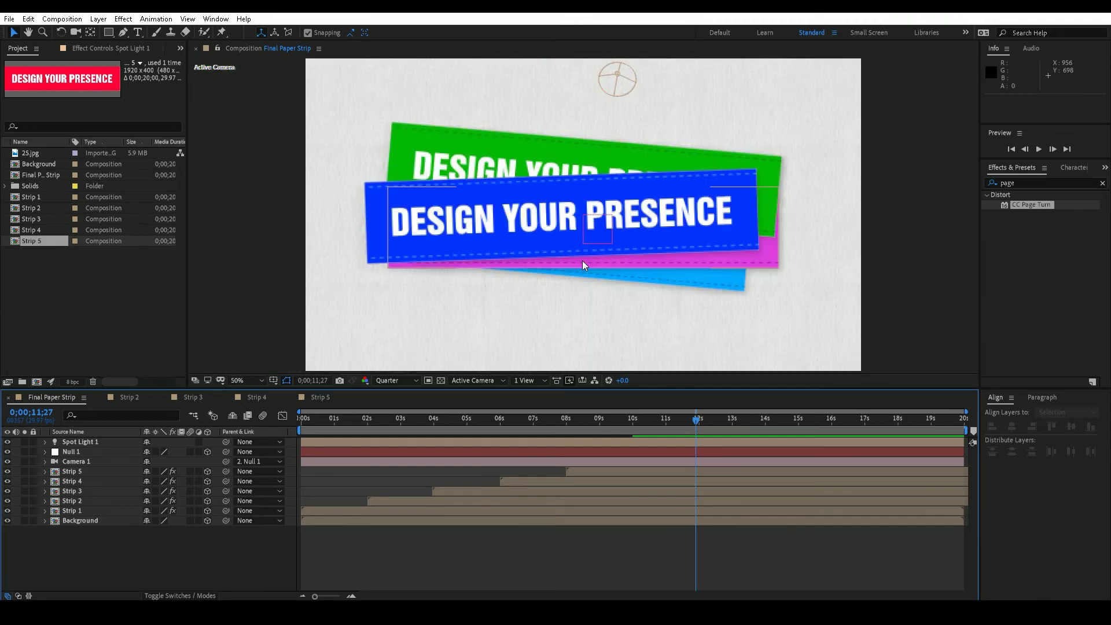
{"action": "double_click", "coordinate": [110, 445]}
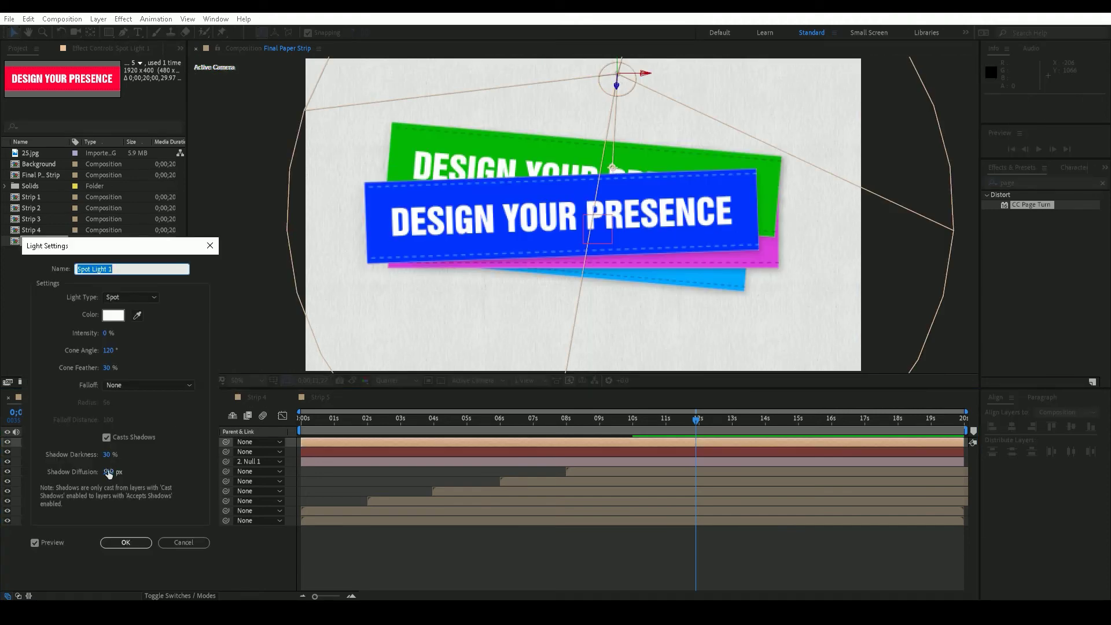
{"action": "left_click", "coordinate": [143, 547]}
Return the Final Paper Strip composition to its first frame with the whole scene in view
{"action": "left_click", "coordinate": [898, 187]}
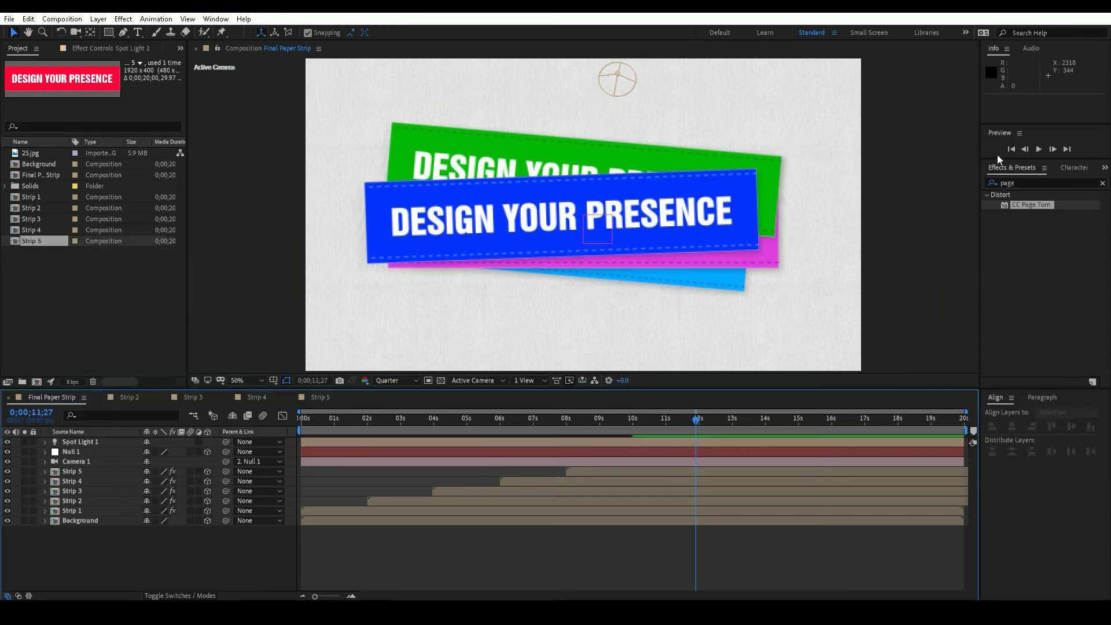
{"action": "scroll", "coordinate": [533, 265], "scroll_direction": "down", "scroll_amount": 1}
{"action": "left_click", "coordinate": [1011, 150]}
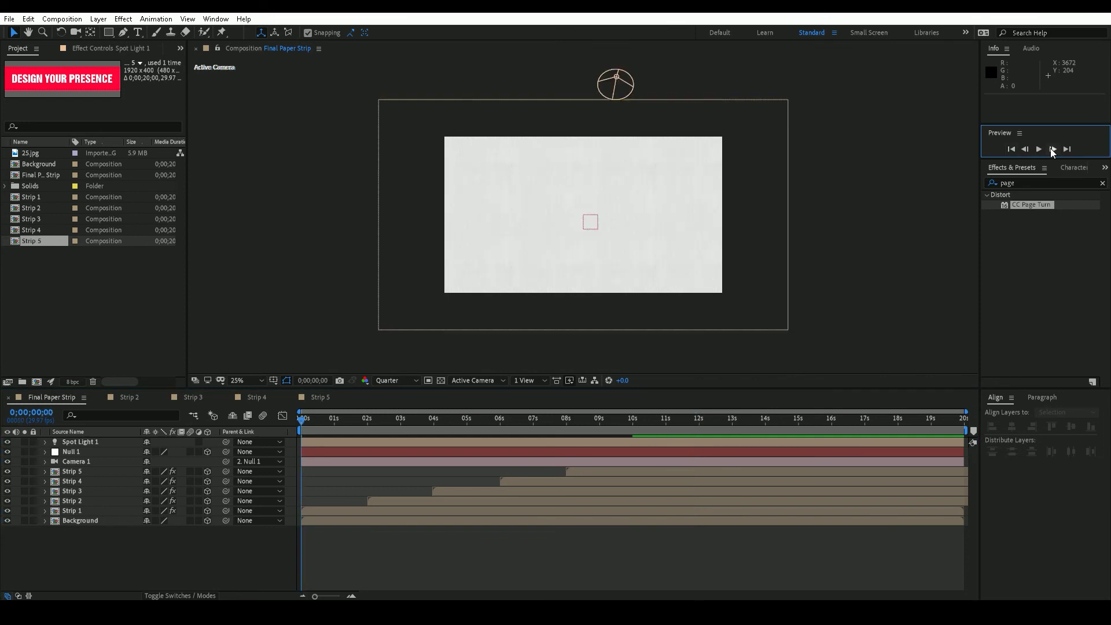
Preview the Final Paper Strip animation from its first frame, stopping at about 0;00;11;22
{"action": "left_click", "coordinate": [1038, 149]}
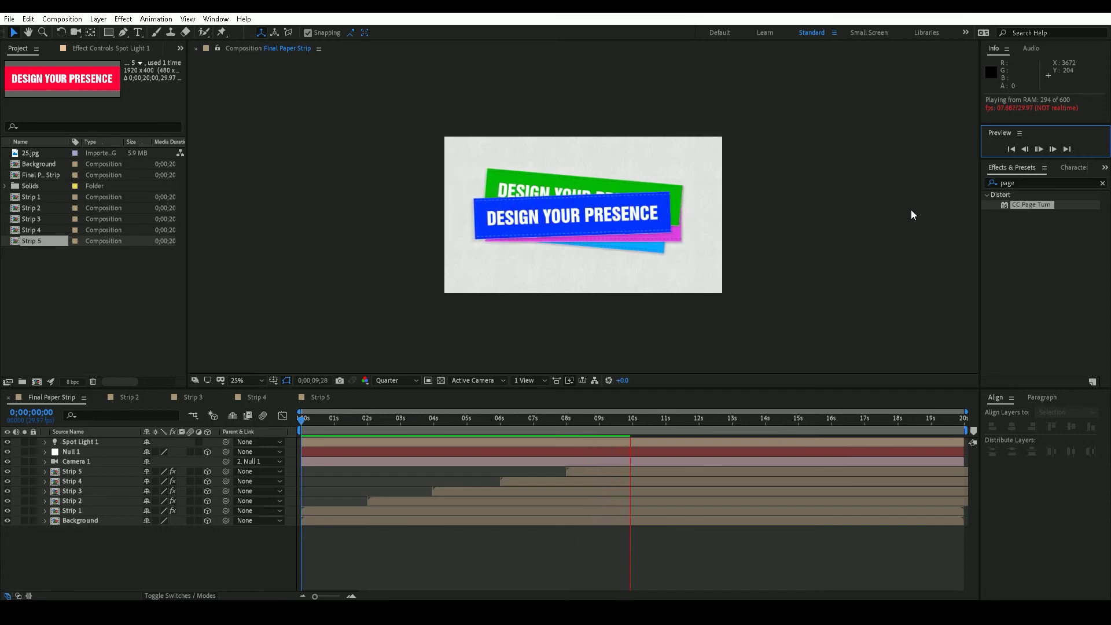
{"action": "left_click", "coordinate": [689, 421]}
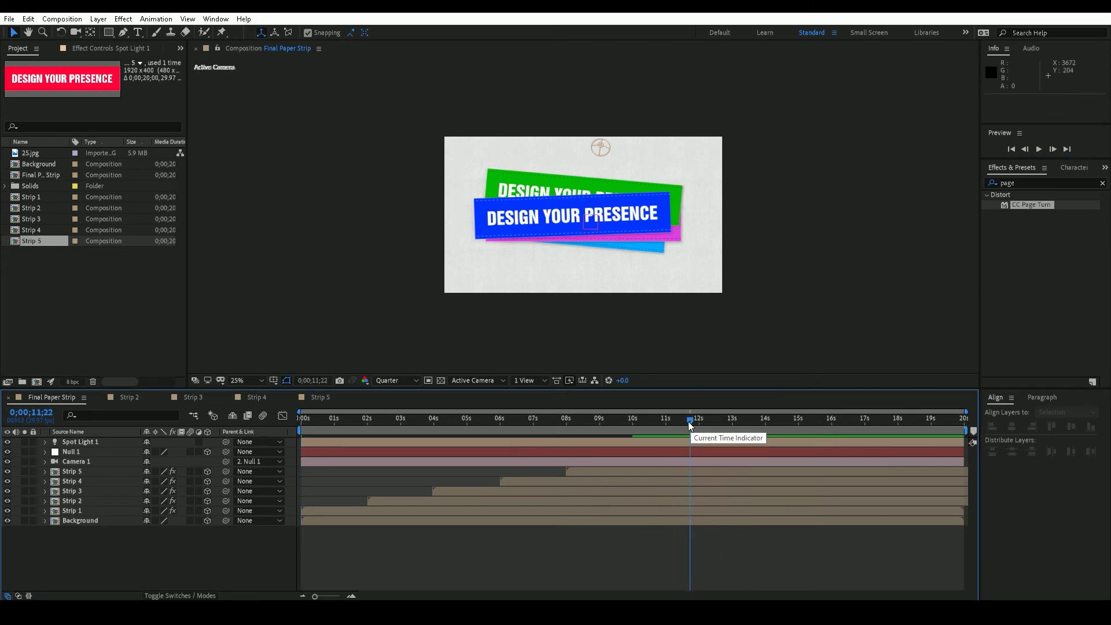
Change the text in the Strip 5 composition to THANKS FOR WATCHING and return to the Final Paper Strip composition
{"action": "double_click", "coordinate": [87, 471]}
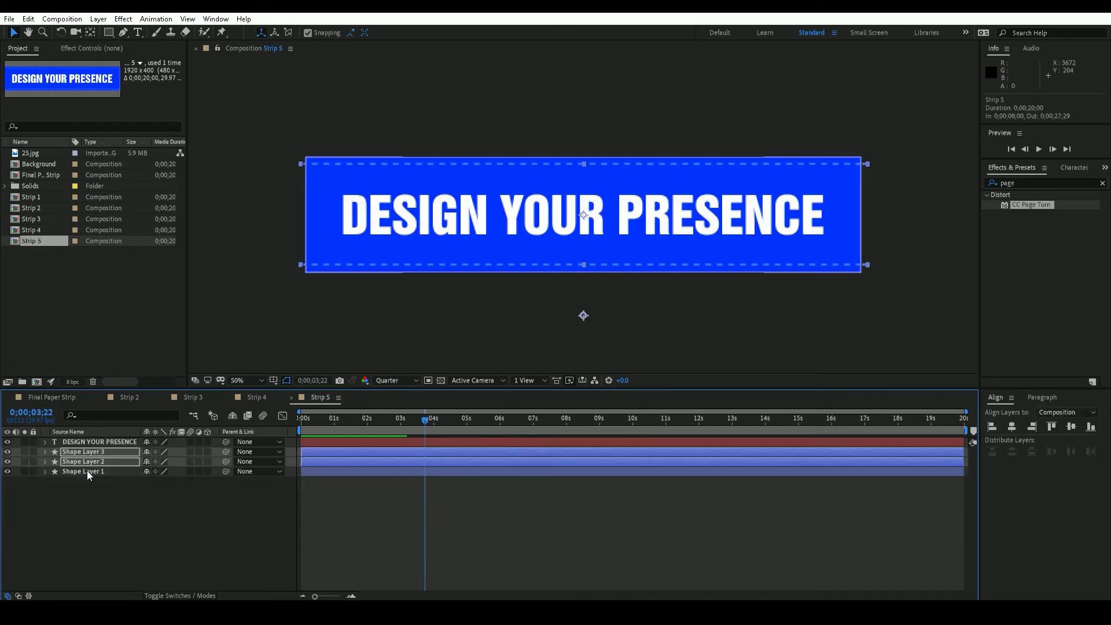
{"action": "left_click", "coordinate": [116, 442]}
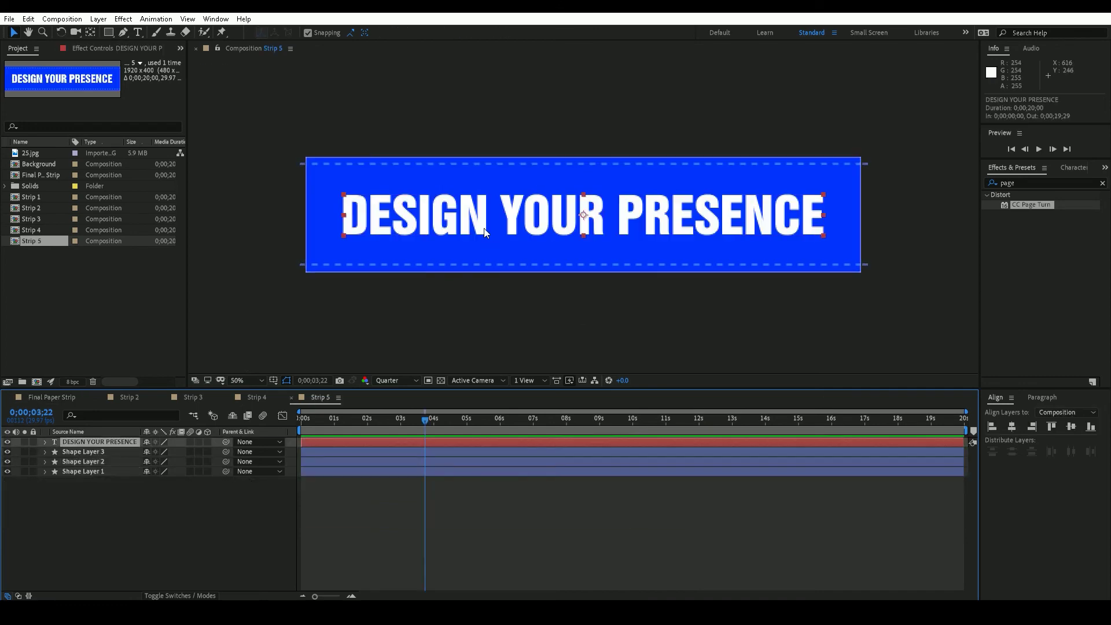
{"action": "double_click", "coordinate": [508, 255]}
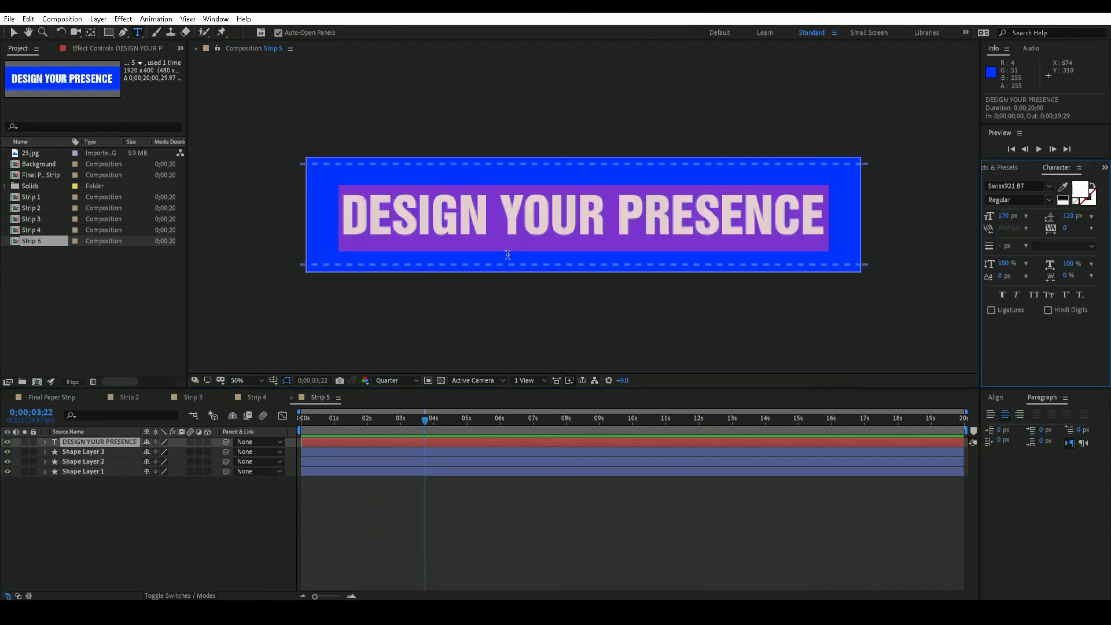
{"action": "type", "text": "Th"}
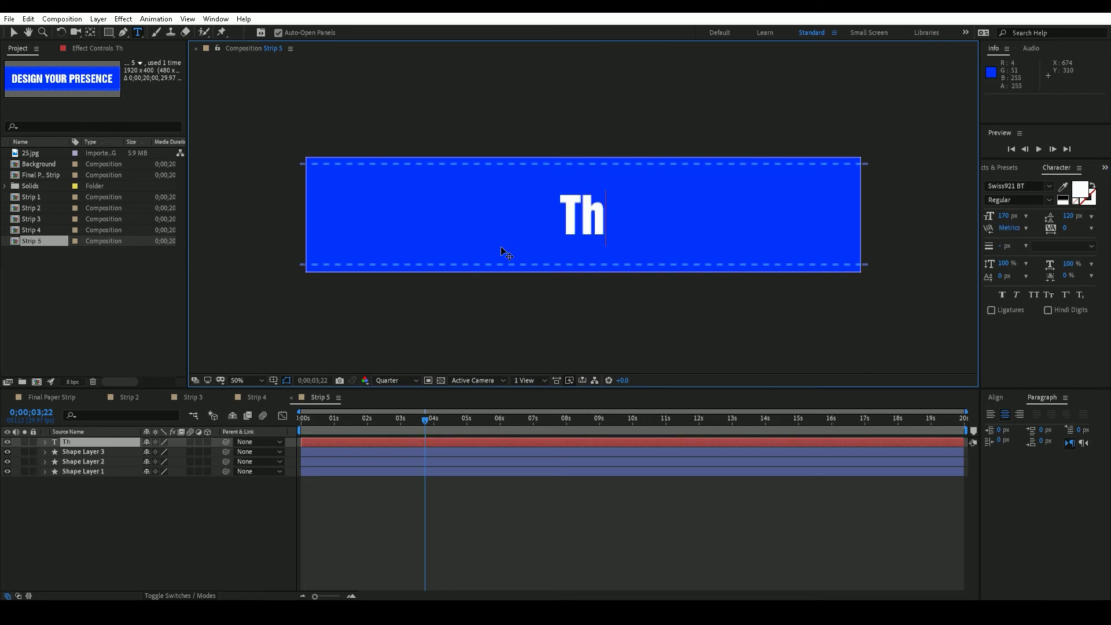
{"action": "key", "text": "BackSpace"}
{"action": "type", "text": "HANK"}
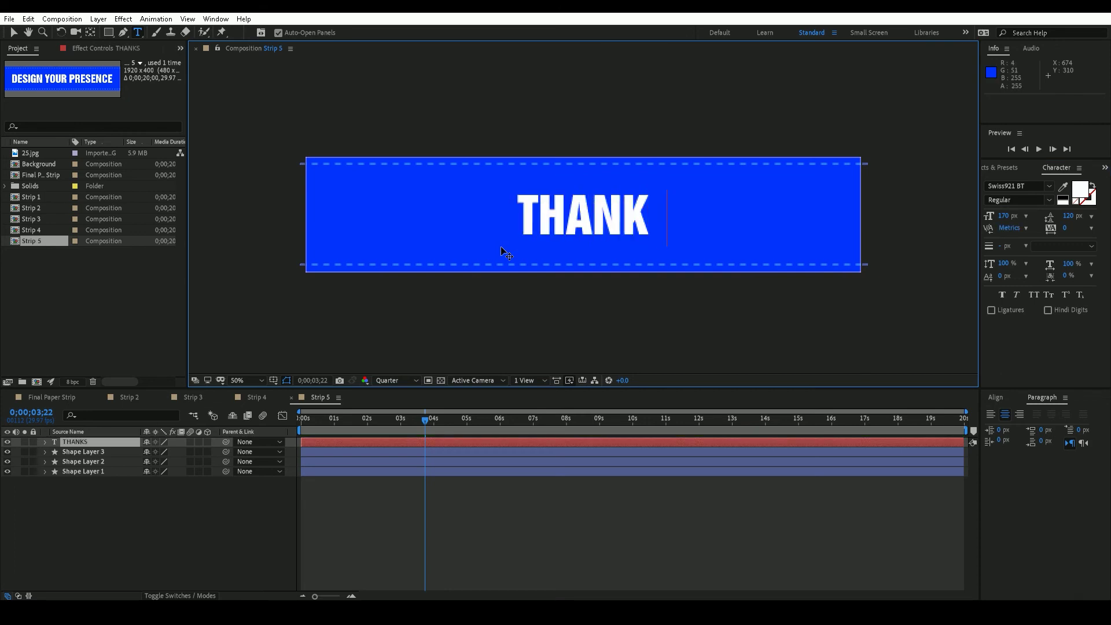
{"action": "type", "text": "S FOR WATCHING"}
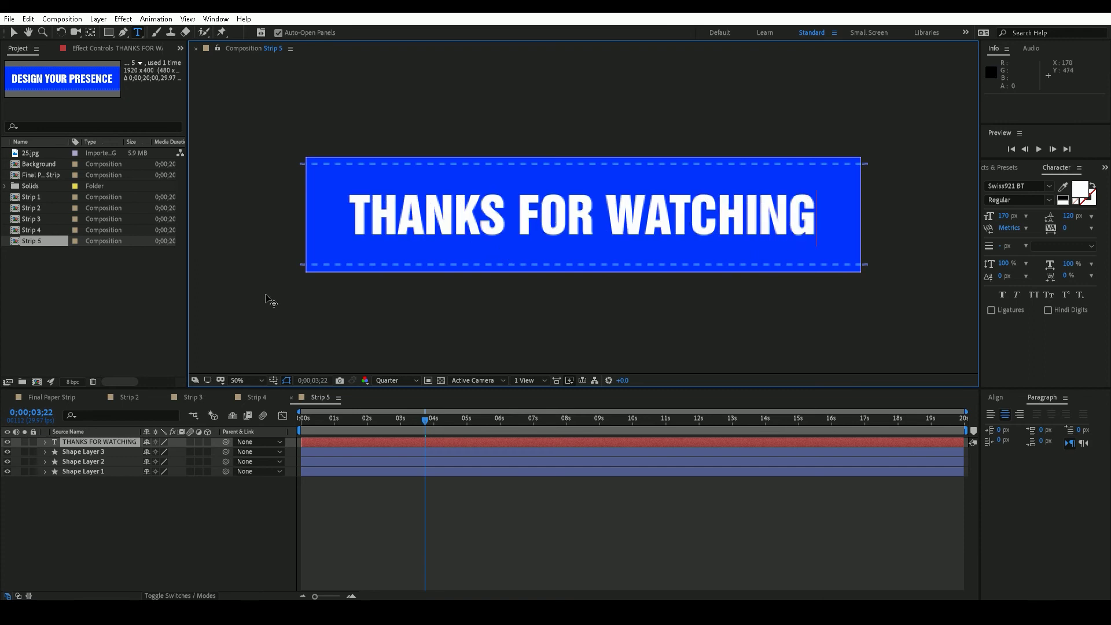
{"action": "left_click", "coordinate": [50, 397]}
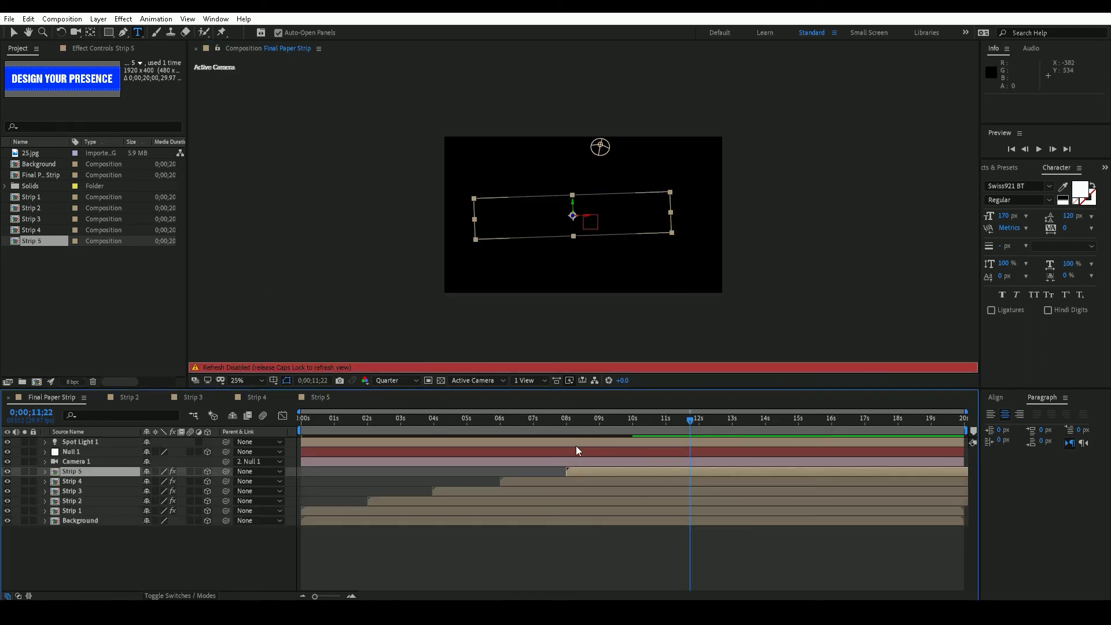
{"action": "key", "text": "Caps_Lock"}
Change the text in the Strip 4 composition to AFTER EFFECT TUTORIAL
{"action": "left_click_drag", "start_coordinate": [694, 426], "coordinate": [545, 428]}
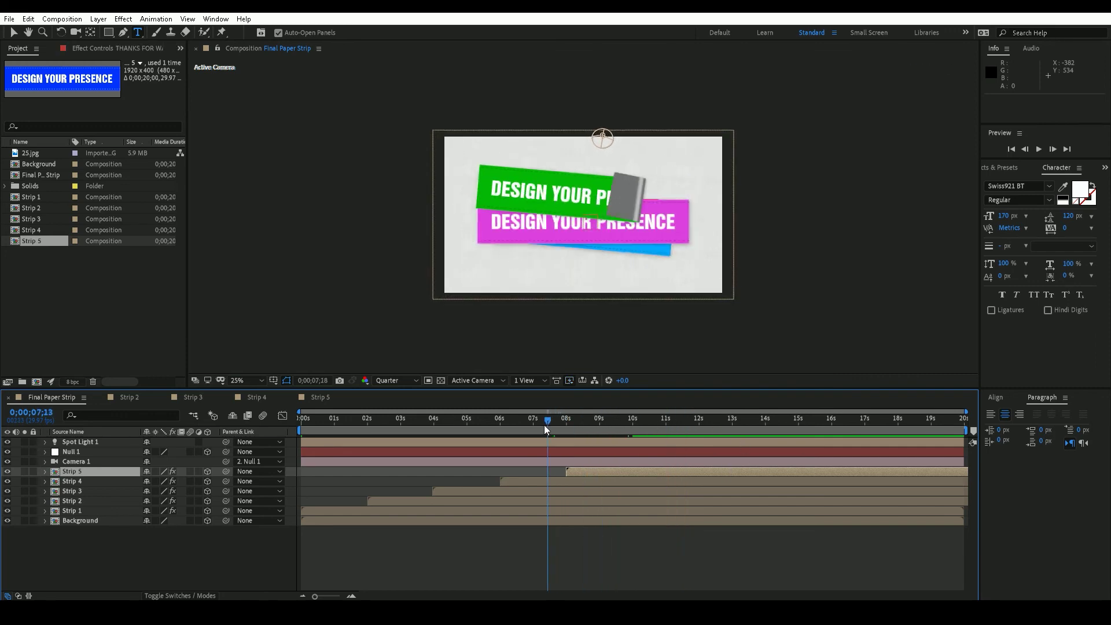
{"action": "left_click", "coordinate": [518, 481]}
{"action": "double_click", "coordinate": [518, 481]}
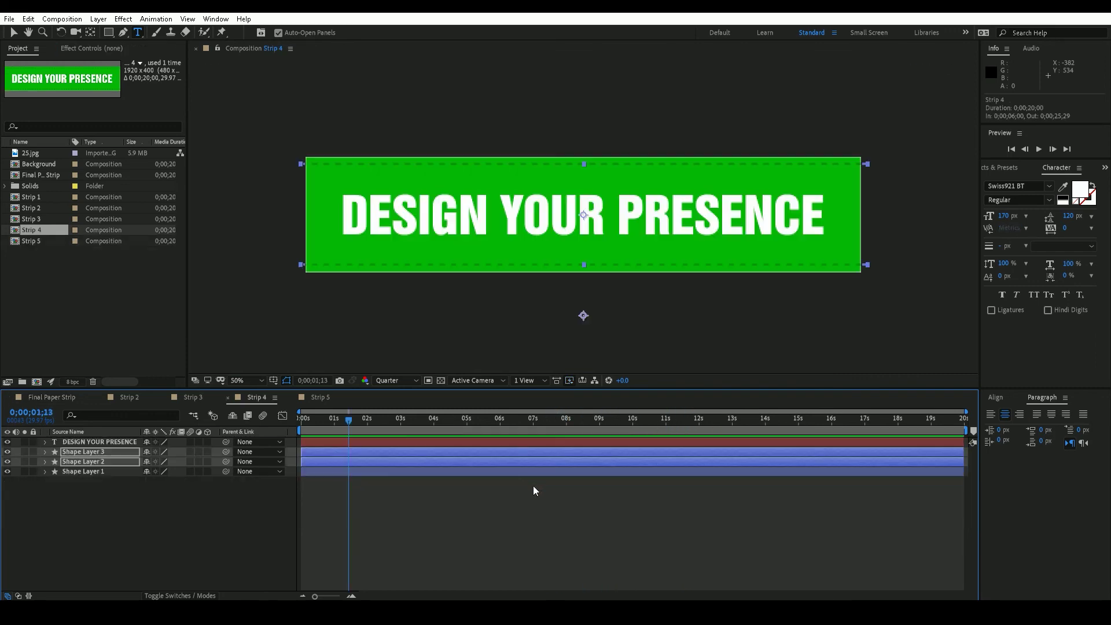
{"action": "triple_click", "coordinate": [601, 242]}
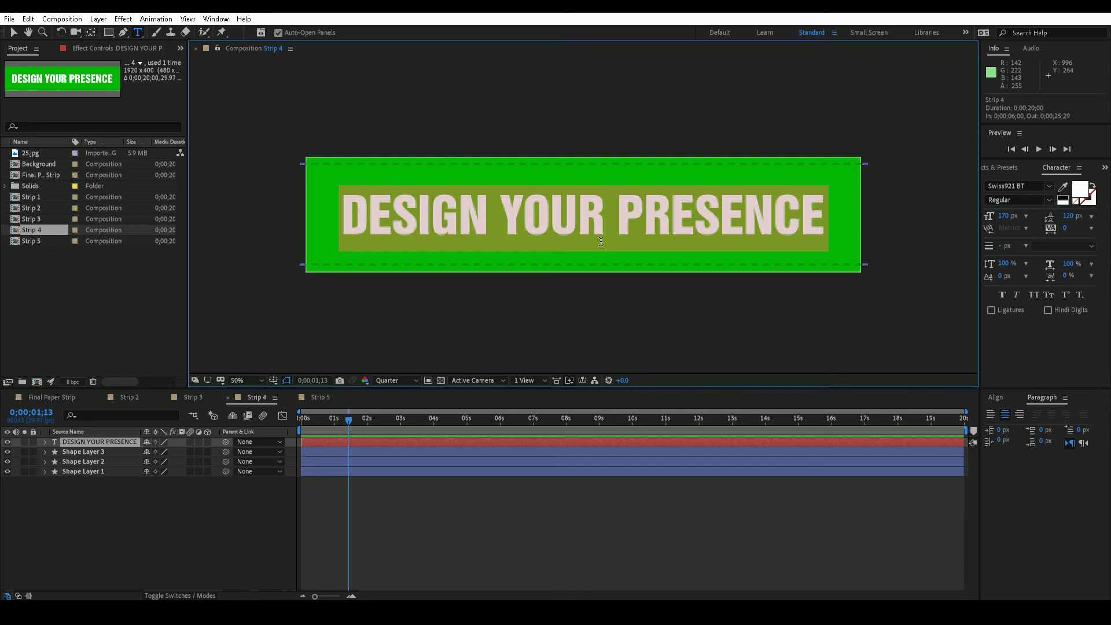
{"action": "type", "text": "af"}
{"action": "key", "text": "BackSpace"}
{"action": "key", "text": "BackSpace"}
{"action": "type", "text": "AFTER EFFECT TUROT"}
{"action": "type", "text": "IAL"}
{"action": "key", "text": "BackSpace"}
{"action": "key", "text": "BackSpace"}
{"action": "key", "text": "BackSpace"}
{"action": "key", "text": "BackSpace"}
{"action": "type", "text": "RIAL"}
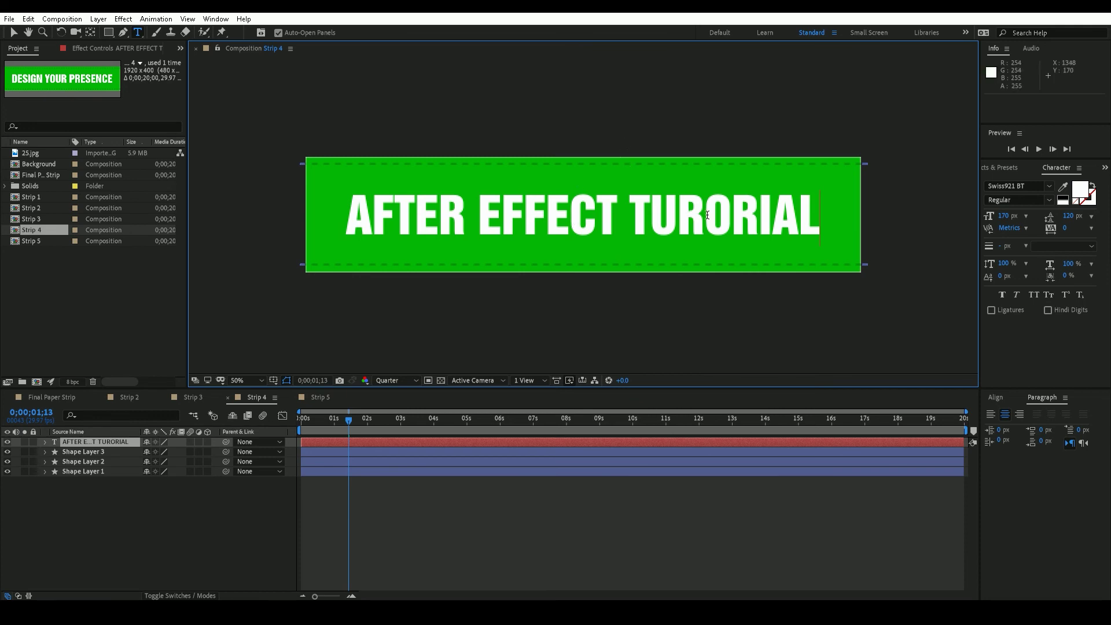
{"action": "key", "text": "shift+Left"}
{"action": "type", "text": "T"}
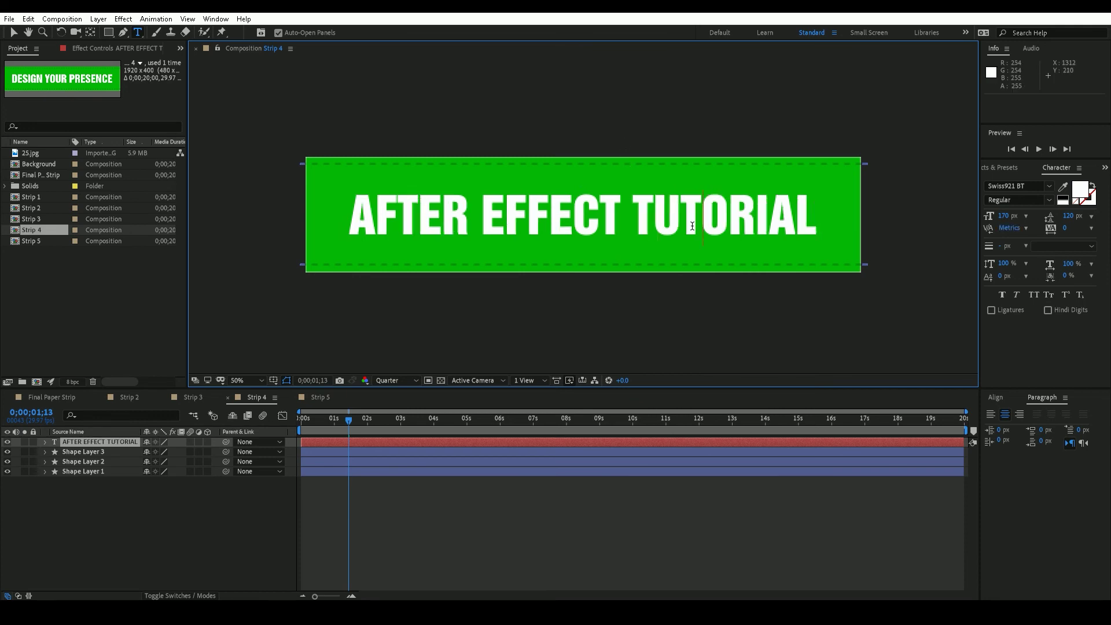
Replace the text in the Strip 3 composition with YOUR TEXT HERE
{"action": "left_click", "coordinate": [46, 397]}
{"action": "left_click_drag", "start_coordinate": [545, 418], "coordinate": [463, 422]}
{"action": "left_click", "coordinate": [67, 490]}
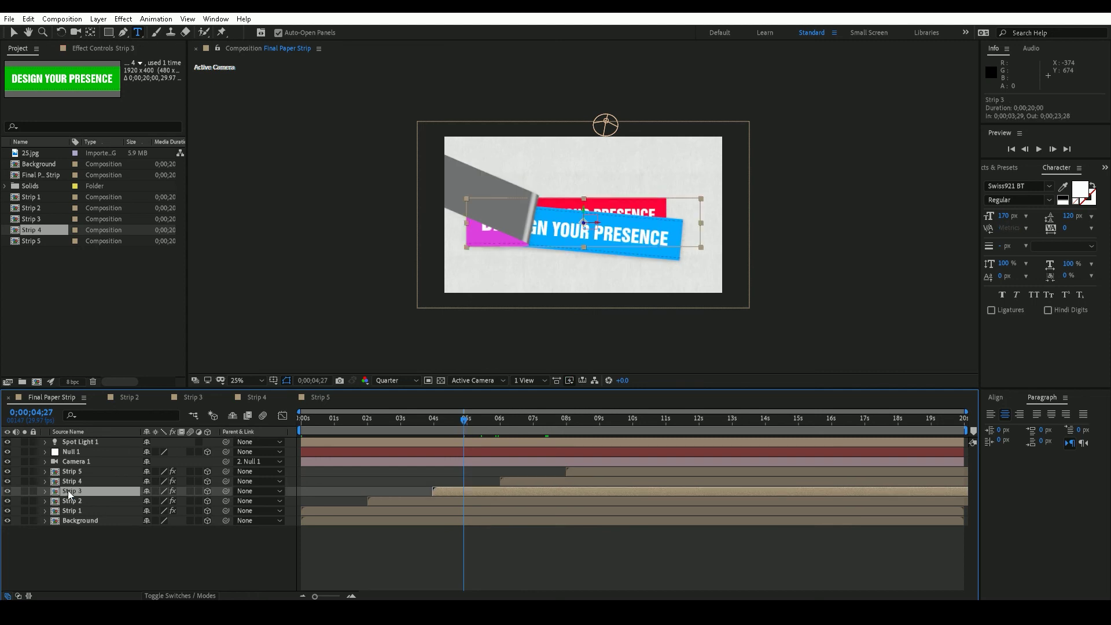
{"action": "double_click", "coordinate": [89, 492]}
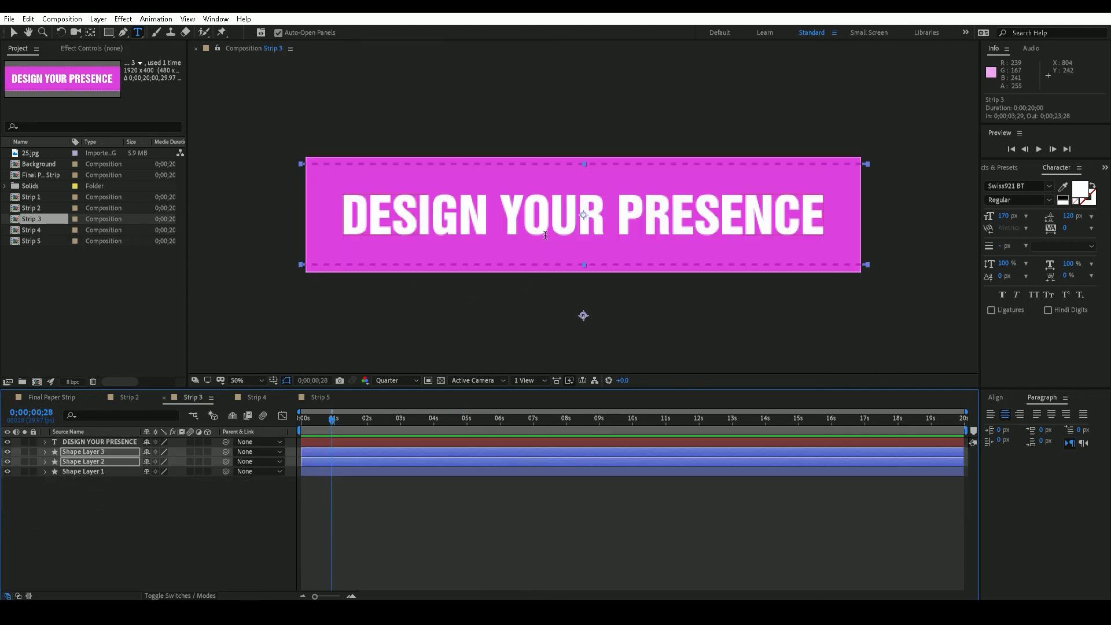
{"action": "double_click", "coordinate": [600, 269]}
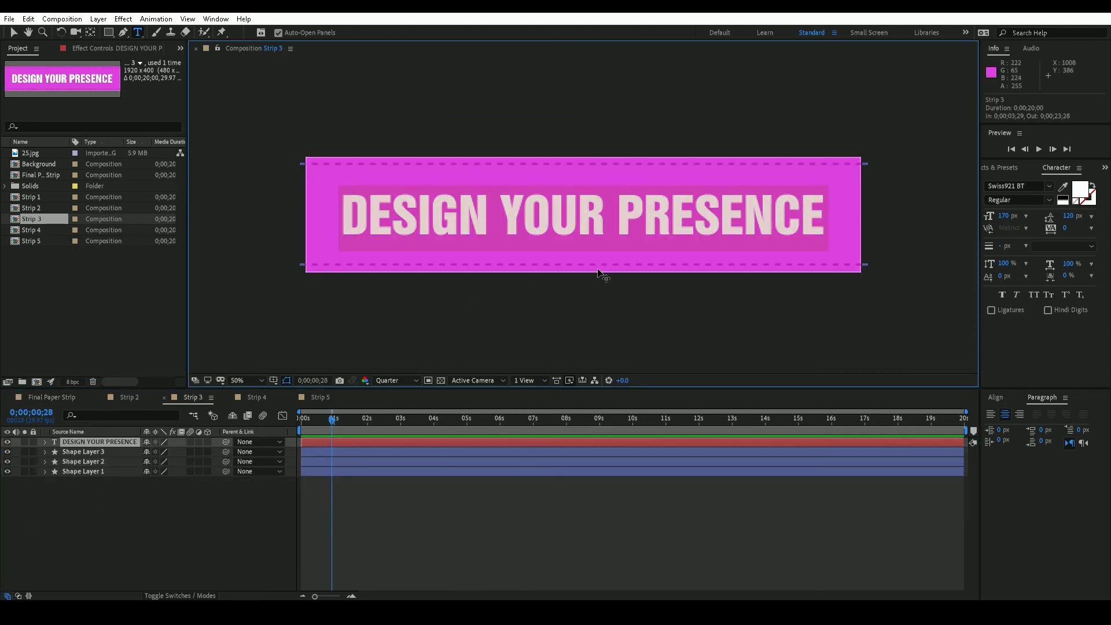
{"action": "type", "text": "YOUR TE"}
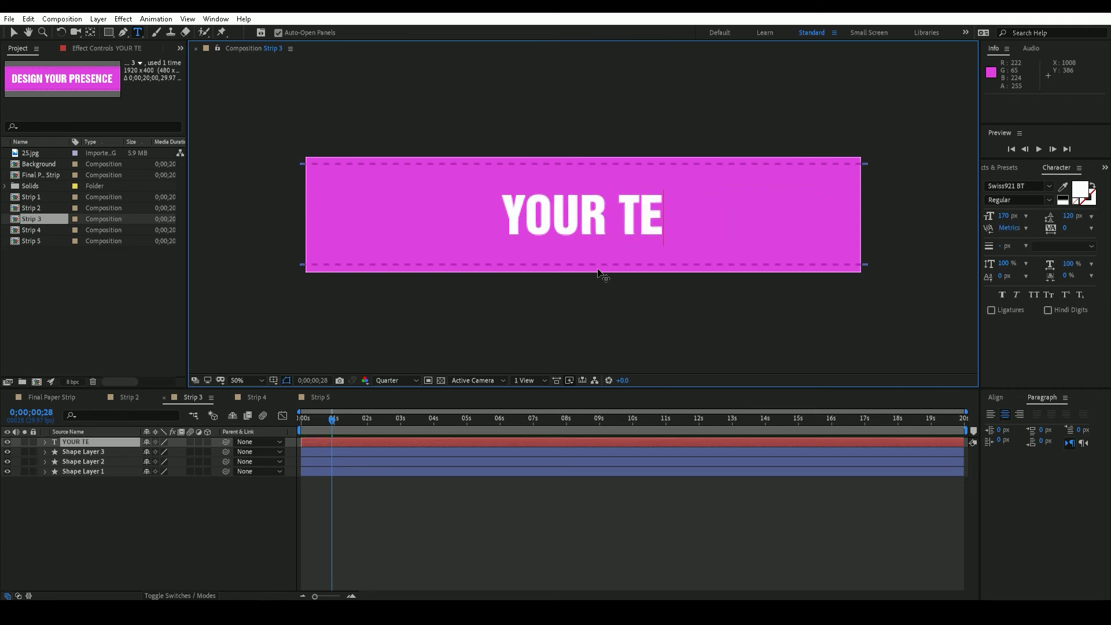
{"action": "type", "text": "XT HERE"}
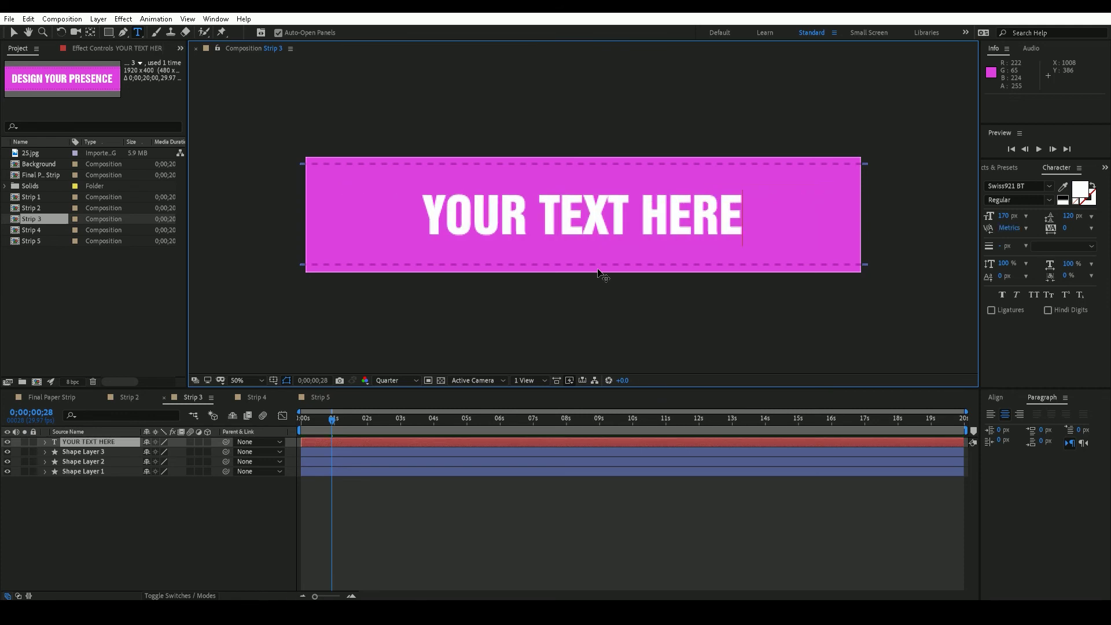
Go back to the Final Paper Strip composition and preview the animation from its first frame, stopping at about 0;00;11;24
{"action": "left_click", "coordinate": [57, 400]}
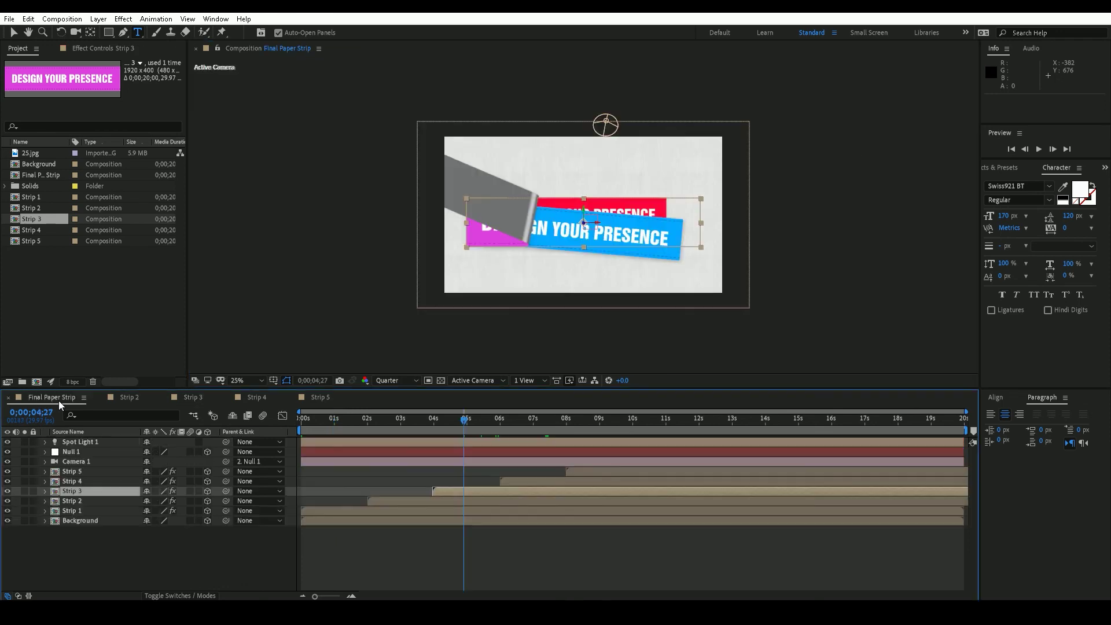
{"action": "key", "text": "Caps_Lock"}
{"action": "left_click_drag", "start_coordinate": [464, 420], "coordinate": [262, 429]}
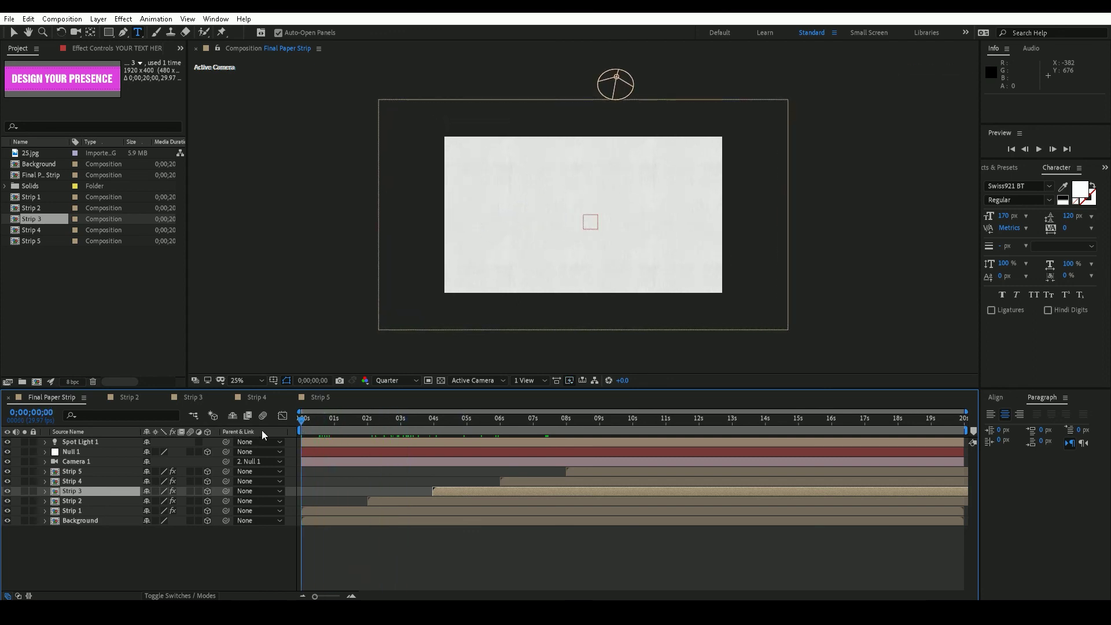
{"action": "left_click", "coordinate": [151, 561]}
{"action": "left_click", "coordinate": [1038, 149]}
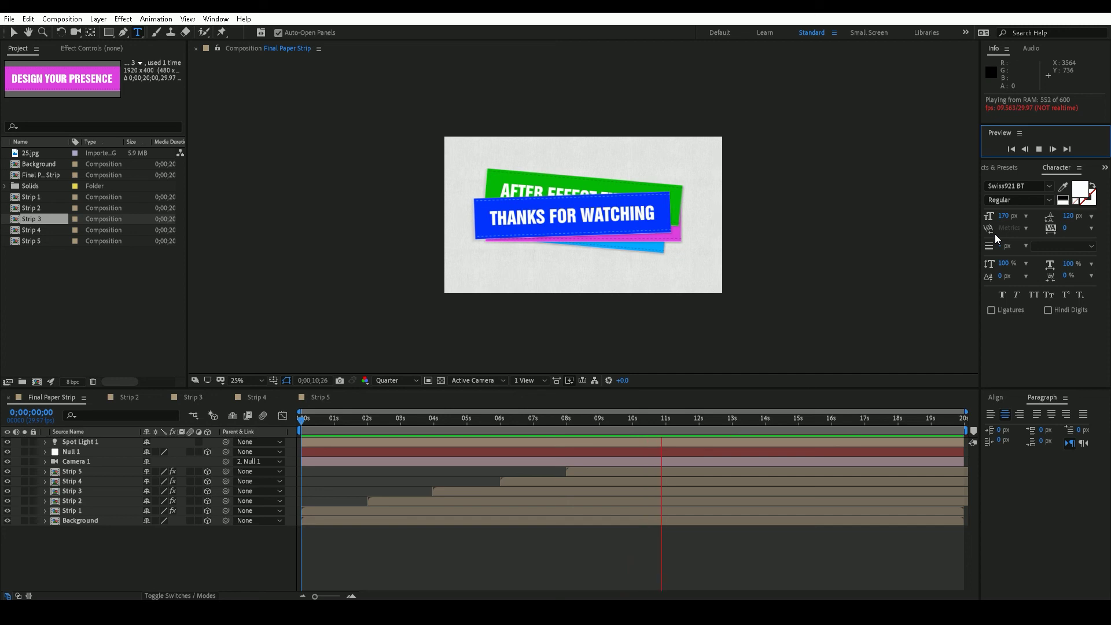
{"action": "left_click", "coordinate": [693, 421]}
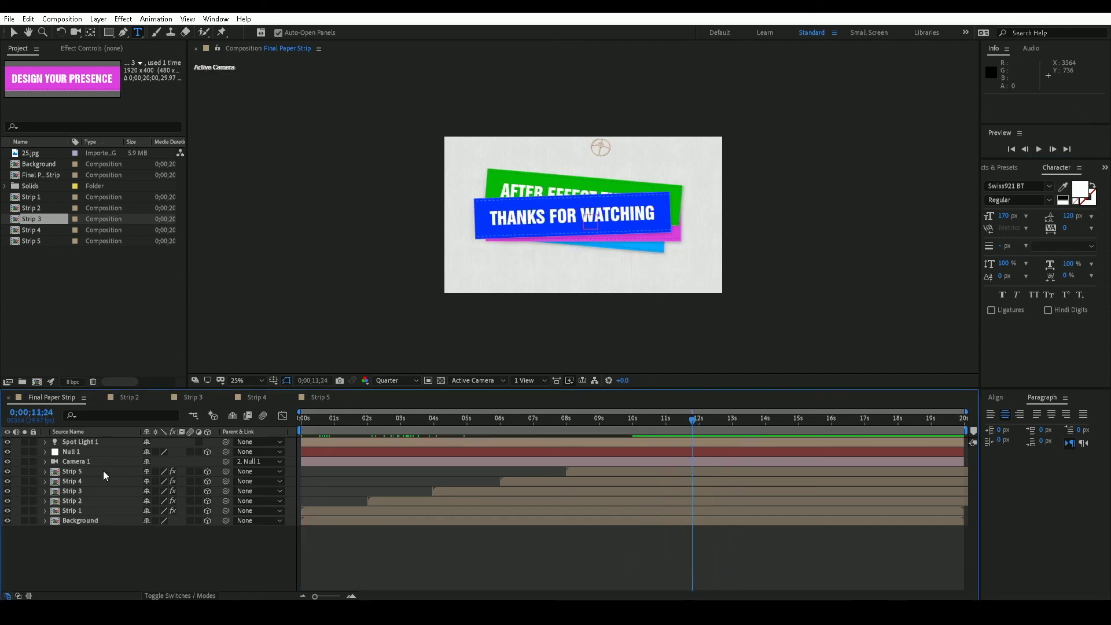
Set the Z Rotation of the Strip 4 layer to 3° in the Final Paper Strip composition
{"action": "left_click", "coordinate": [545, 482]}
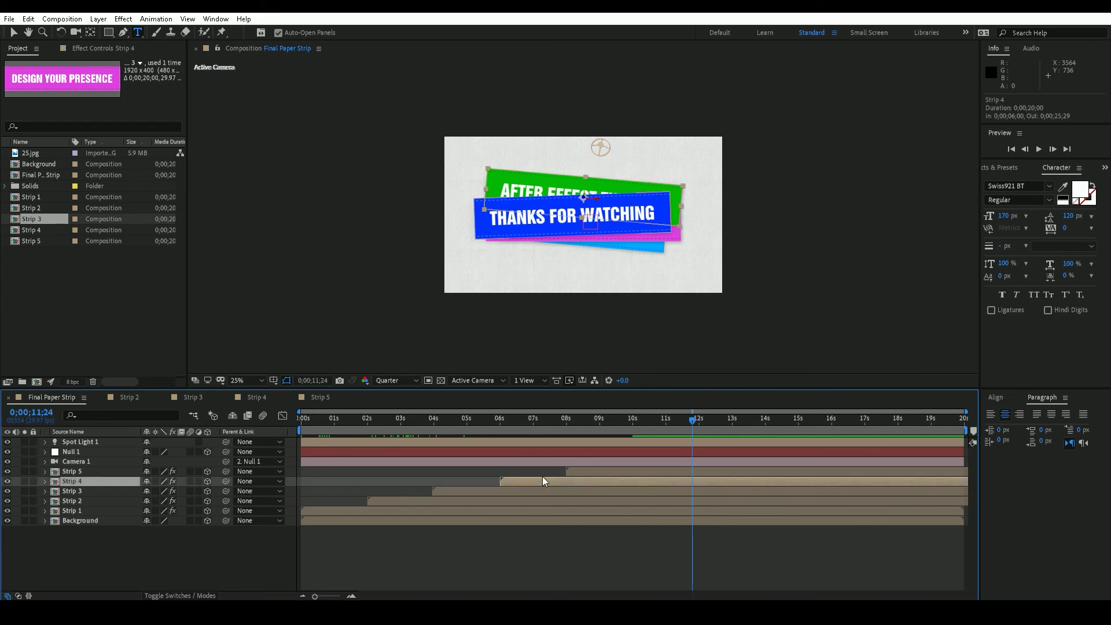
{"action": "key", "text": "r"}
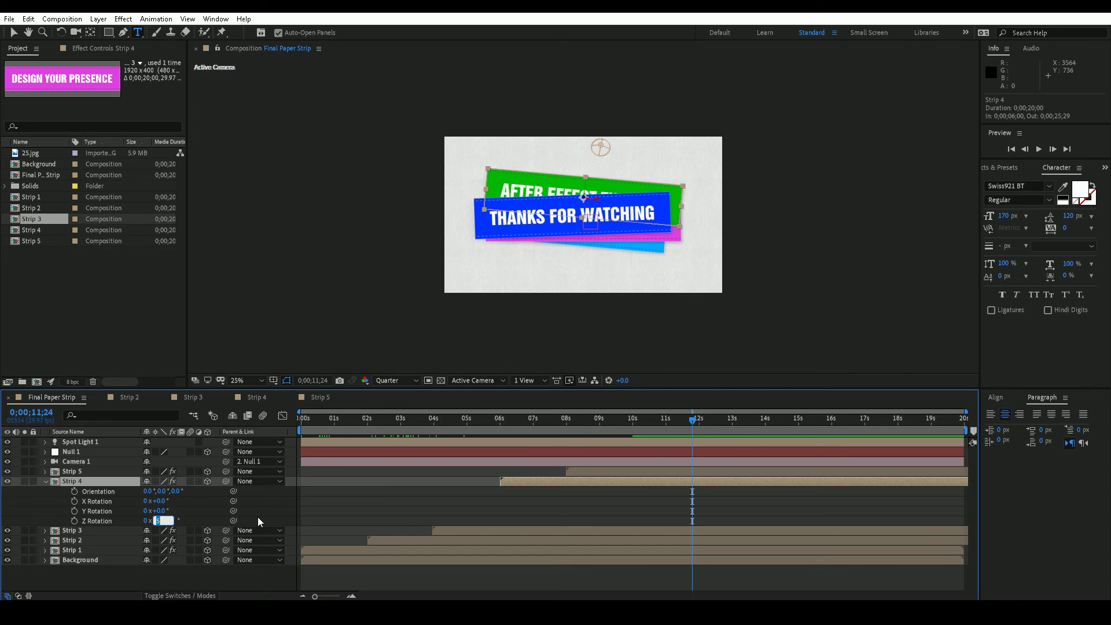
{"action": "key", "text": "Return"}
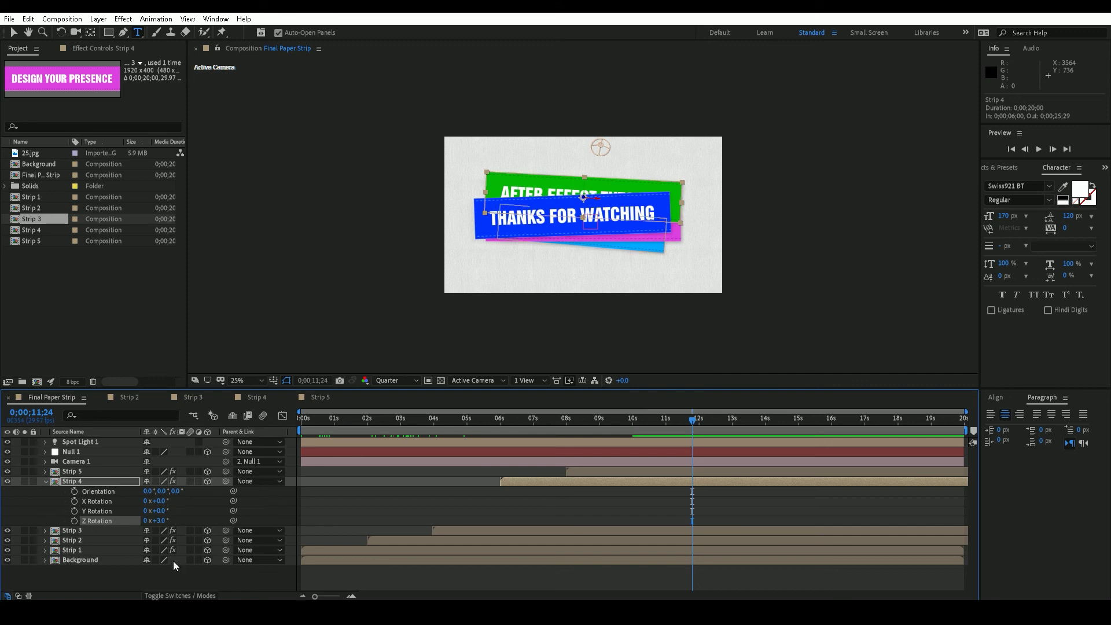
{"action": "left_click", "coordinate": [46, 481]}
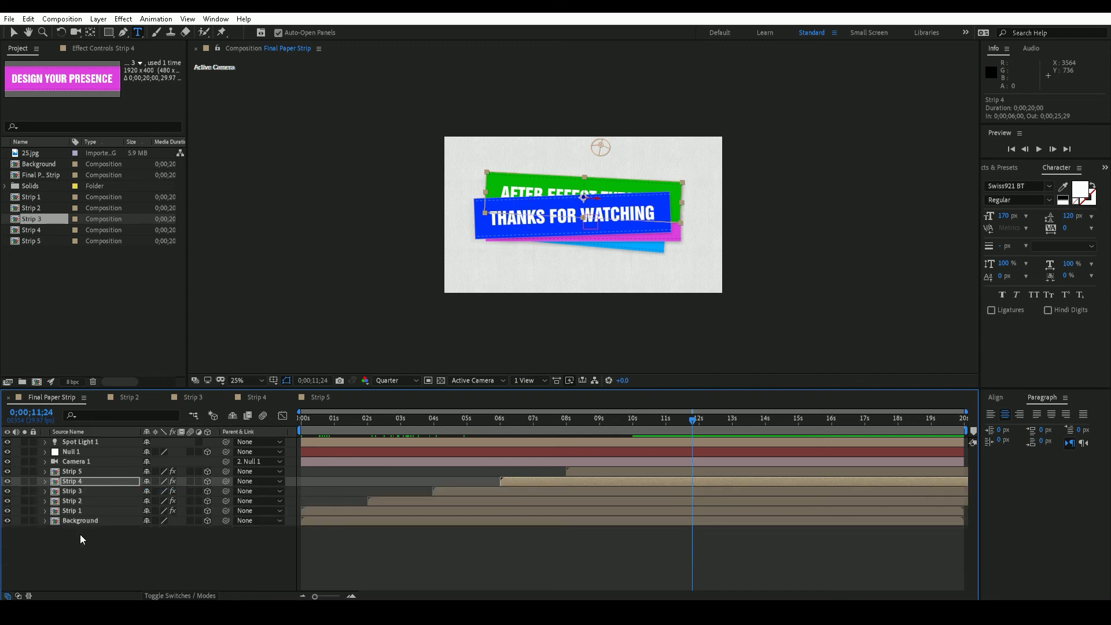
{"action": "left_click", "coordinate": [80, 533]}
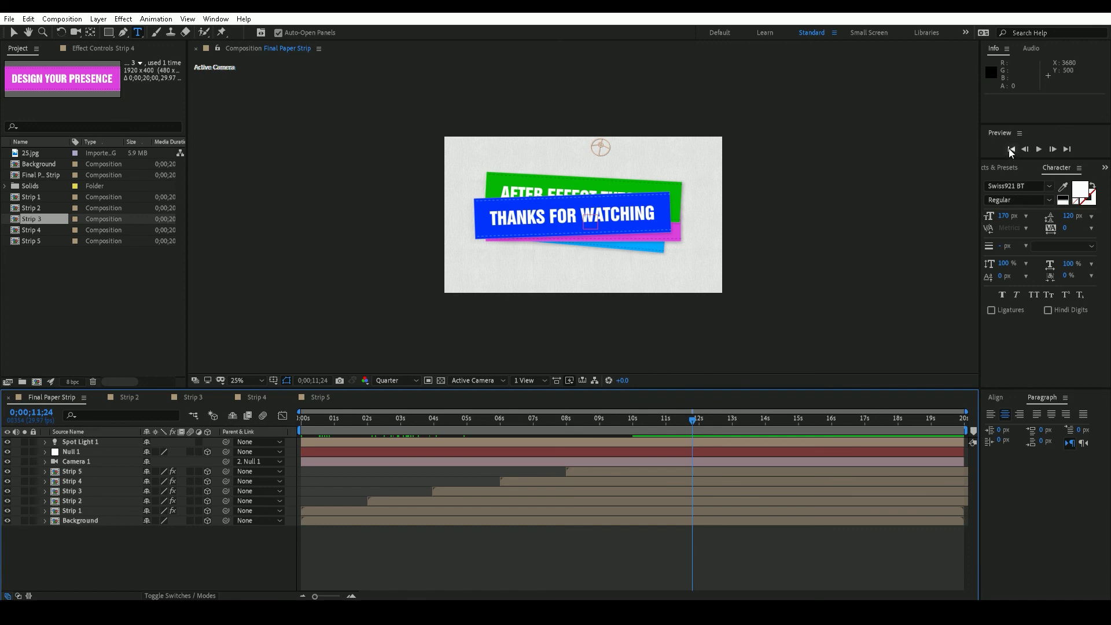
Play the animation from the start to check the strips with Strip 4's adjusted rotation
{"action": "left_click", "coordinate": [1011, 149]}
{"action": "key", "text": "space"}
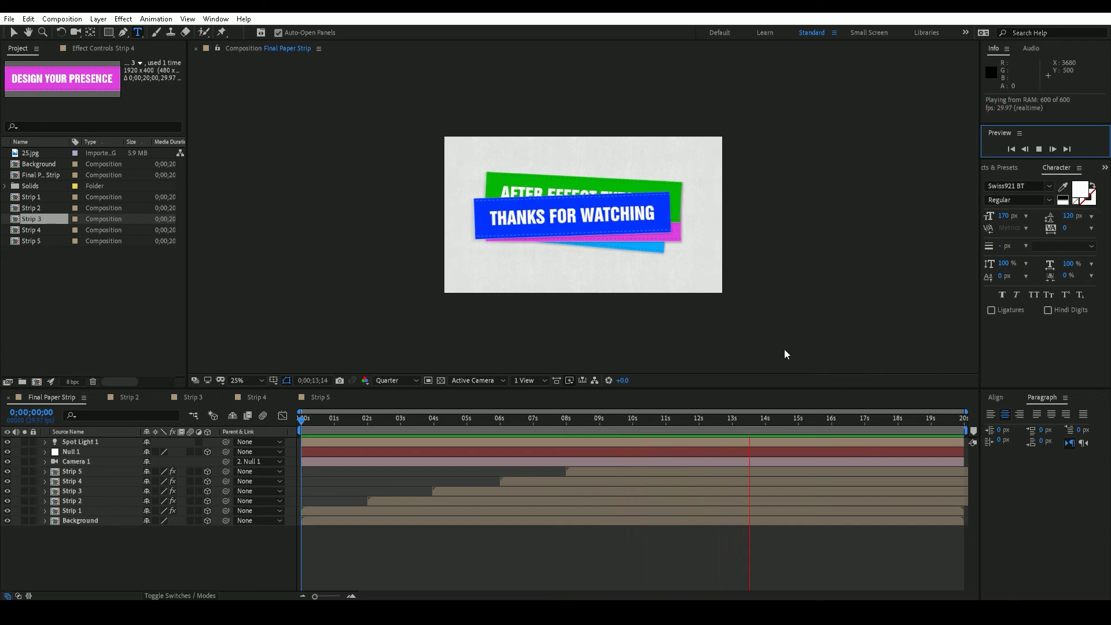
End the work area at about 12 seconds, trim the Final Paper Strip composition to it and play the result
{"action": "left_click", "coordinate": [698, 427]}
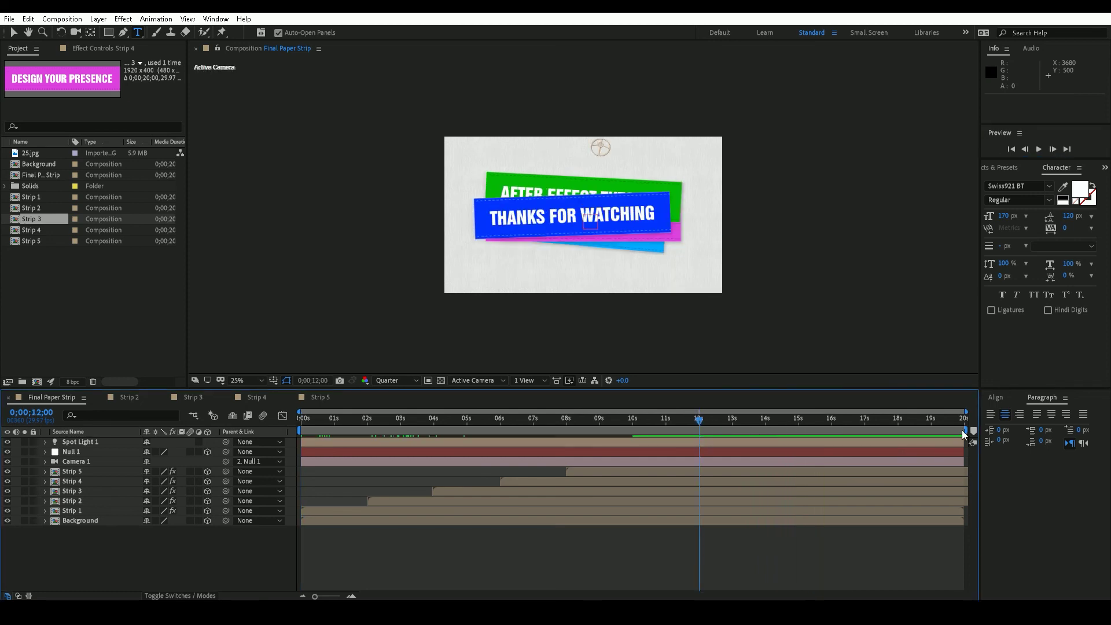
{"action": "left_click_drag", "start_coordinate": [963, 429], "coordinate": [709, 435]}
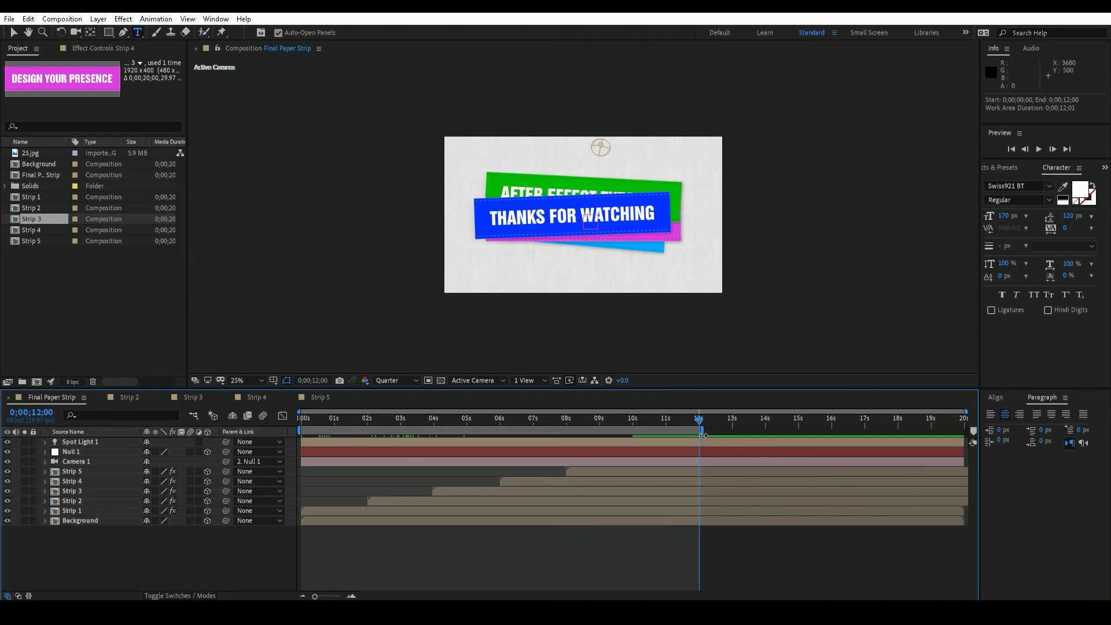
{"action": "right_click", "coordinate": [703, 434]}
{"action": "left_click", "coordinate": [723, 464]}
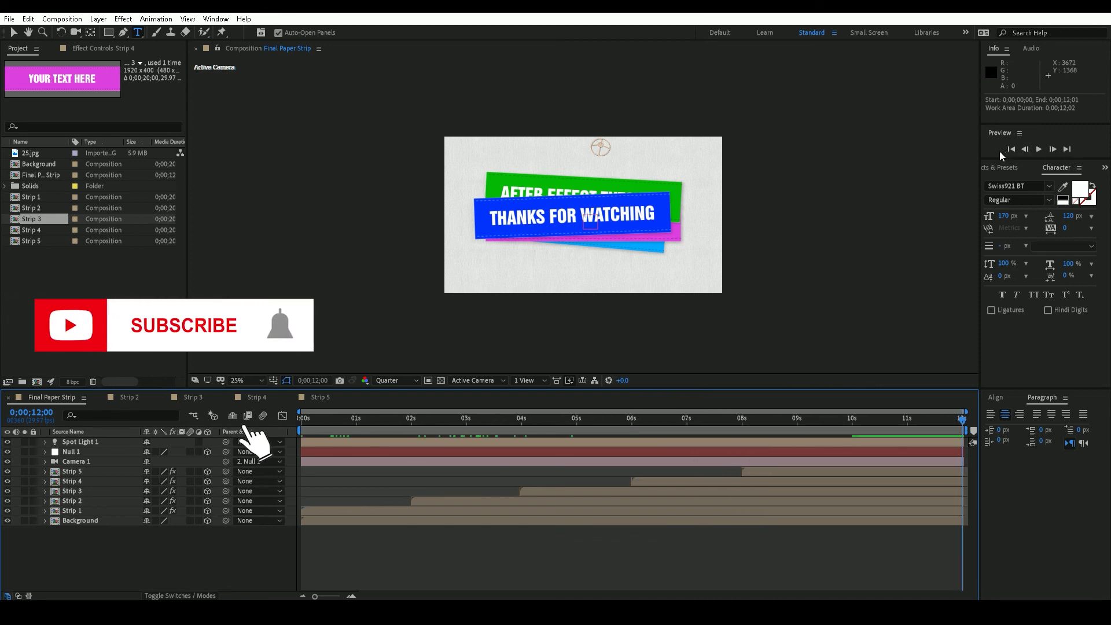
{"action": "left_click", "coordinate": [1037, 149]}
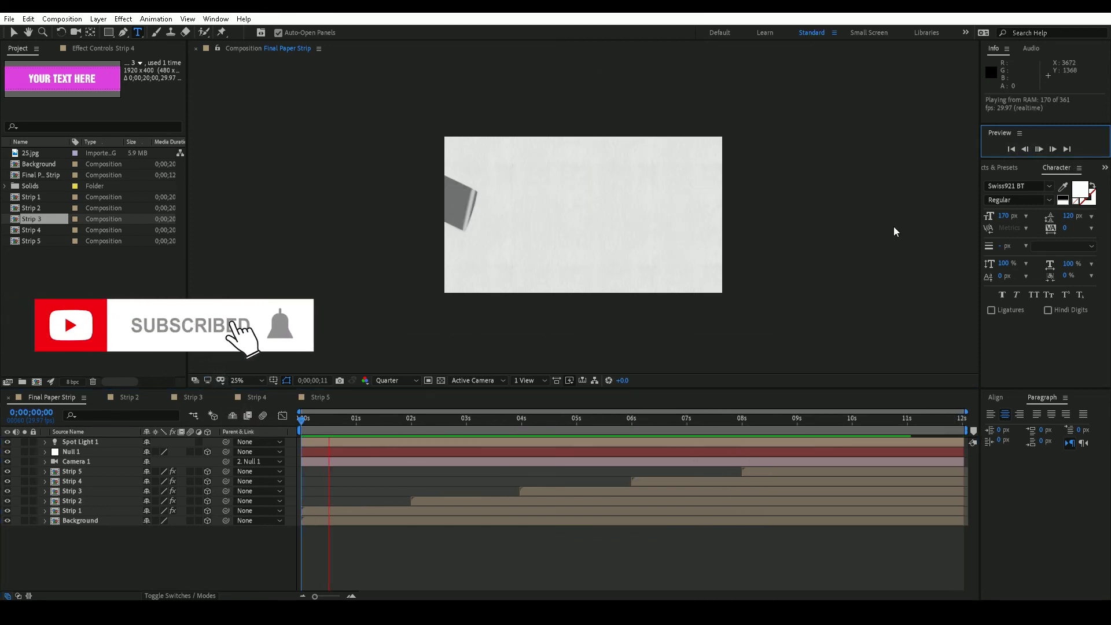